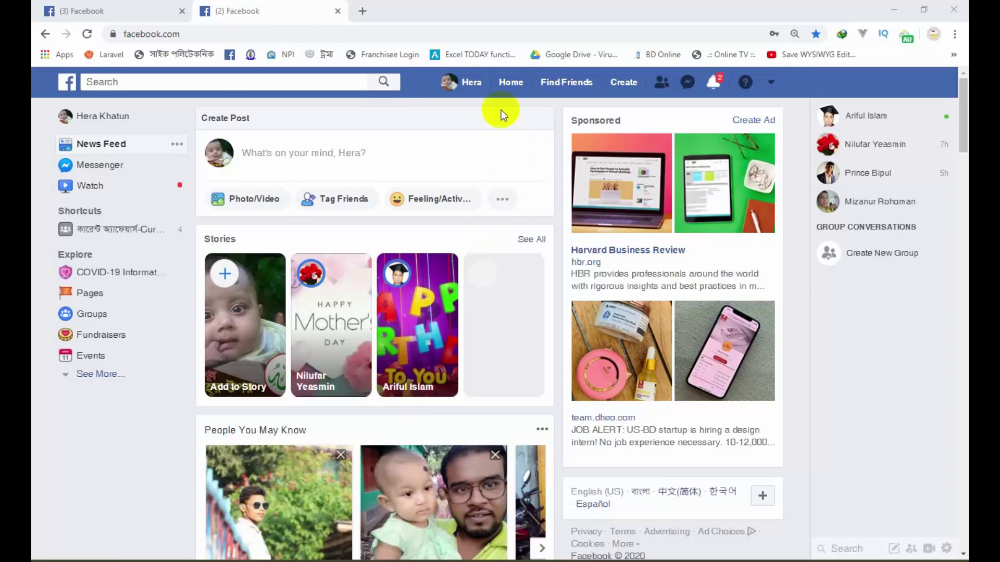
Step: Reload the News Feed, then open the account menu from the top-right arrow
click(515, 86)
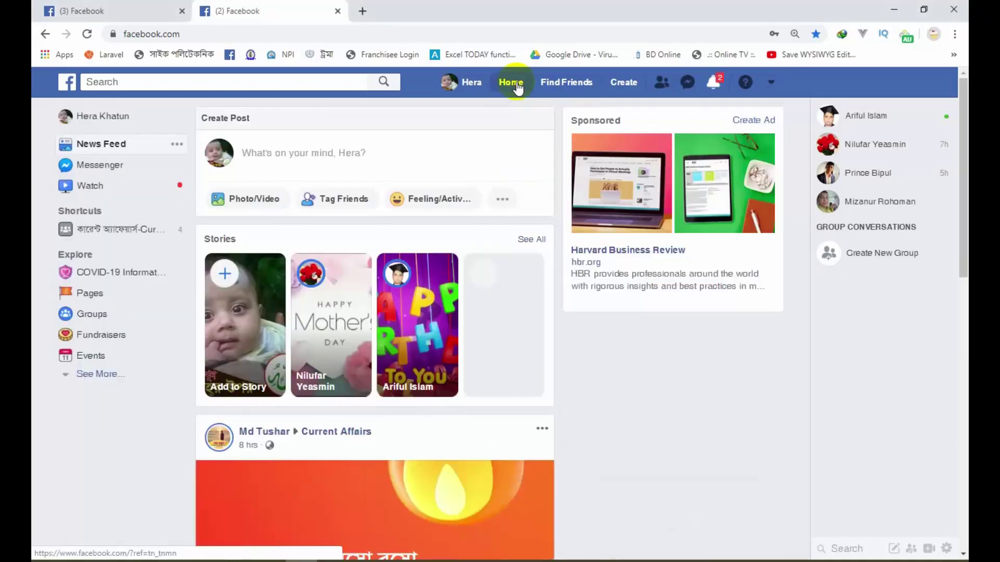
scroll(558, 252, down, 6)
scroll(606, 293, up, 6)
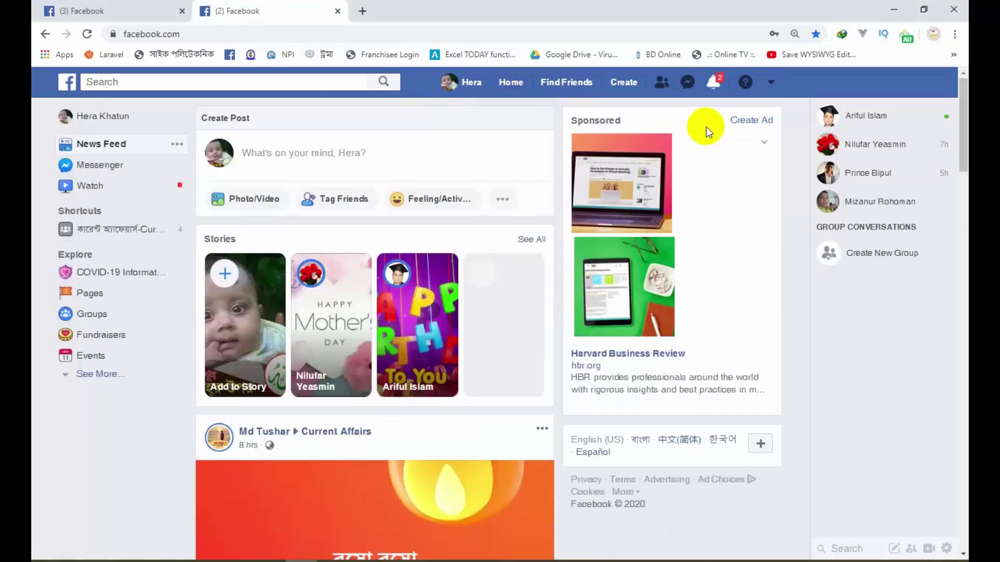
click(772, 83)
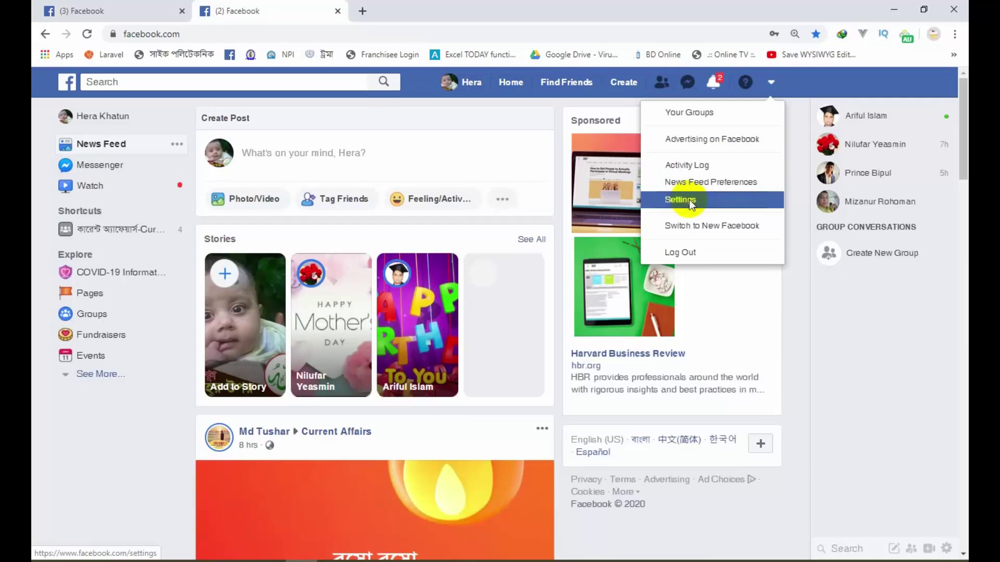
Step: Go to General Account Settings and look over its heading and account entries
click(684, 201)
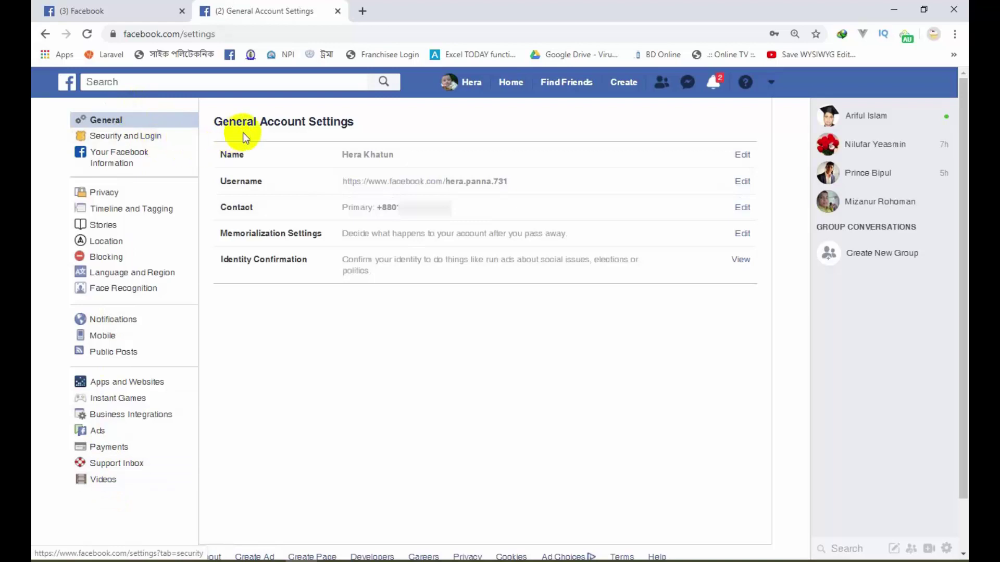
drag(372, 124, 221, 121)
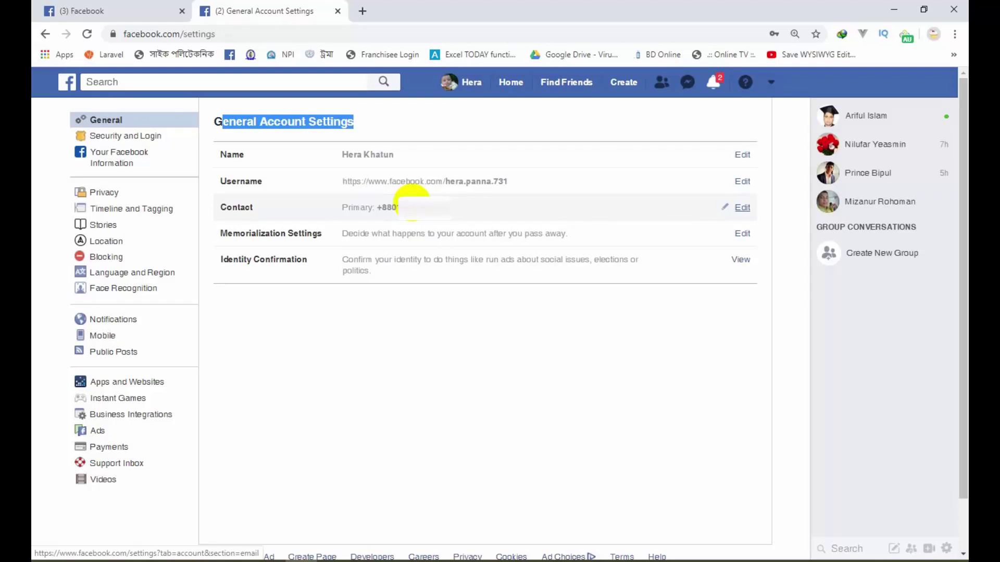
click(448, 328)
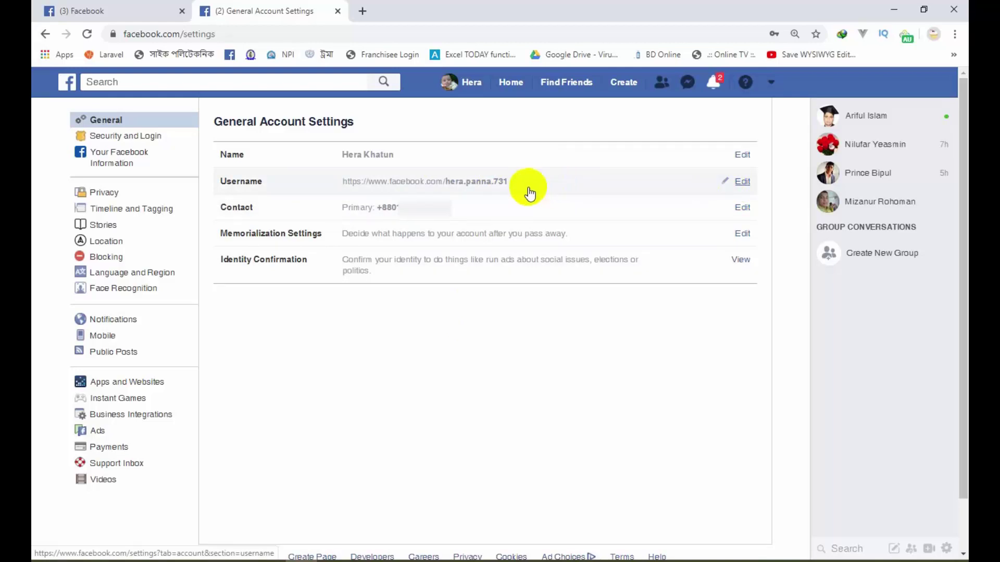
drag(511, 189, 458, 190)
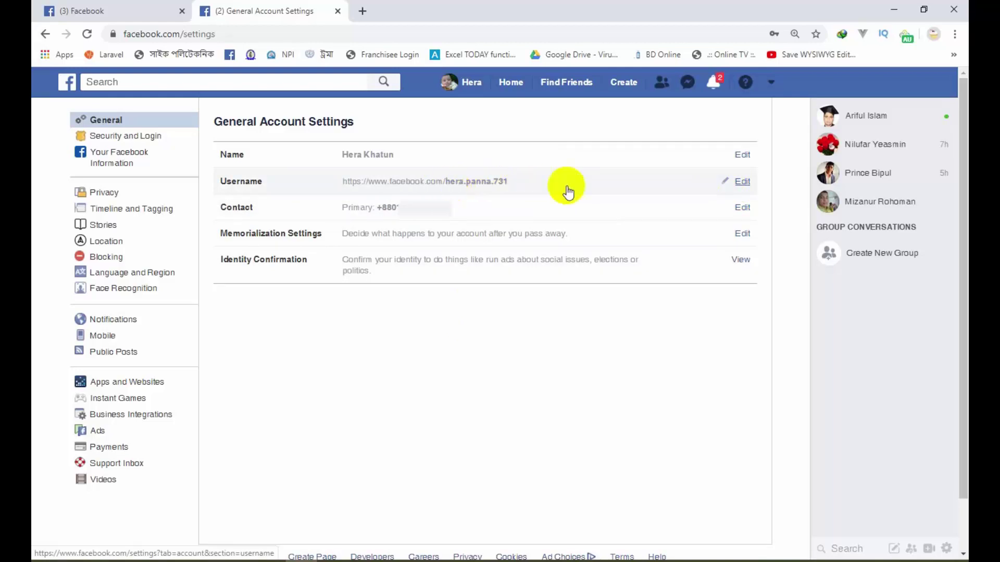
Step: Open the Username editor, select the current username, and cancel without saving
click(742, 182)
drag(531, 220, 461, 221)
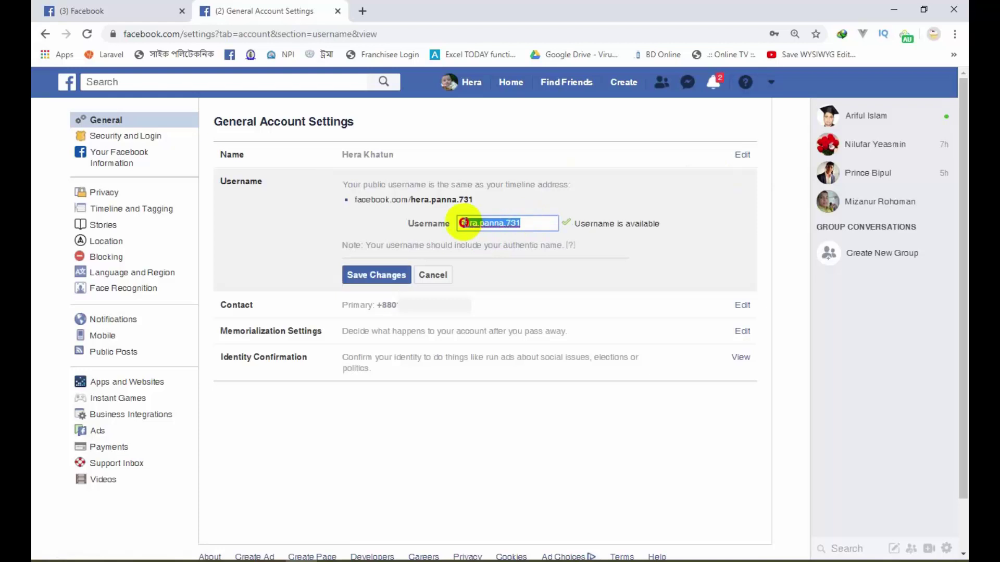
click(433, 275)
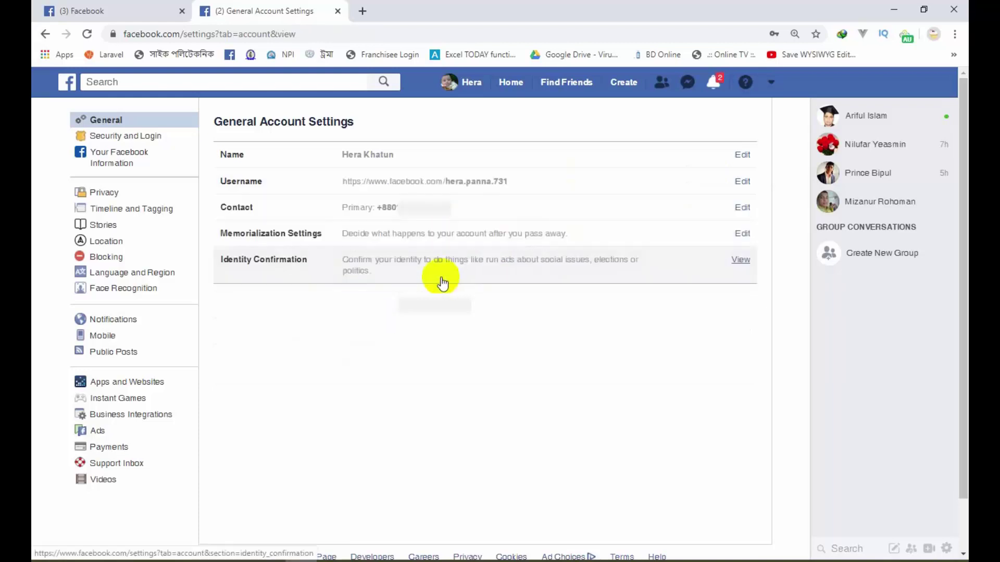
click(954, 33)
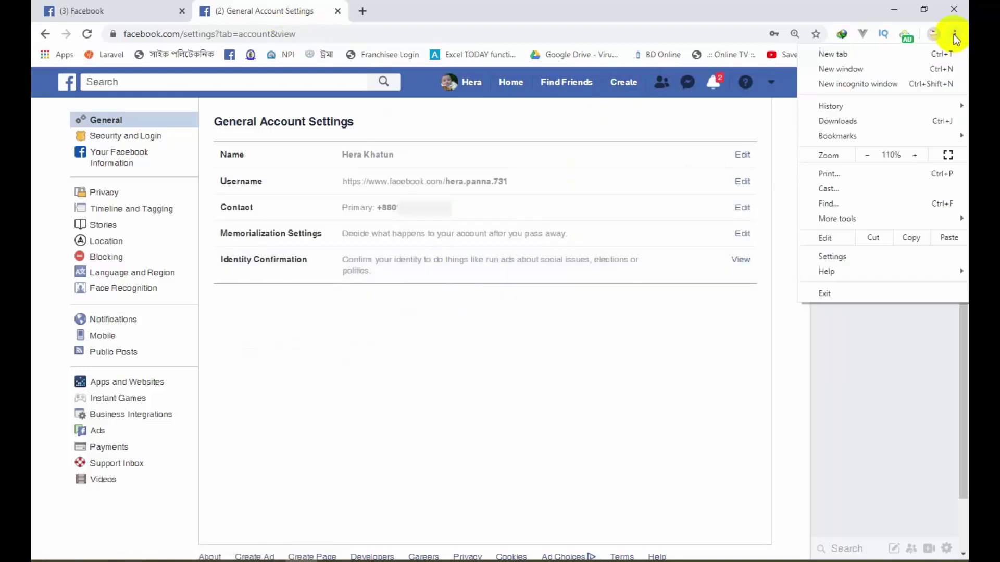
Step: Load Facebook in a new incognito window, enter the account username as login, then minimize it
click(846, 85)
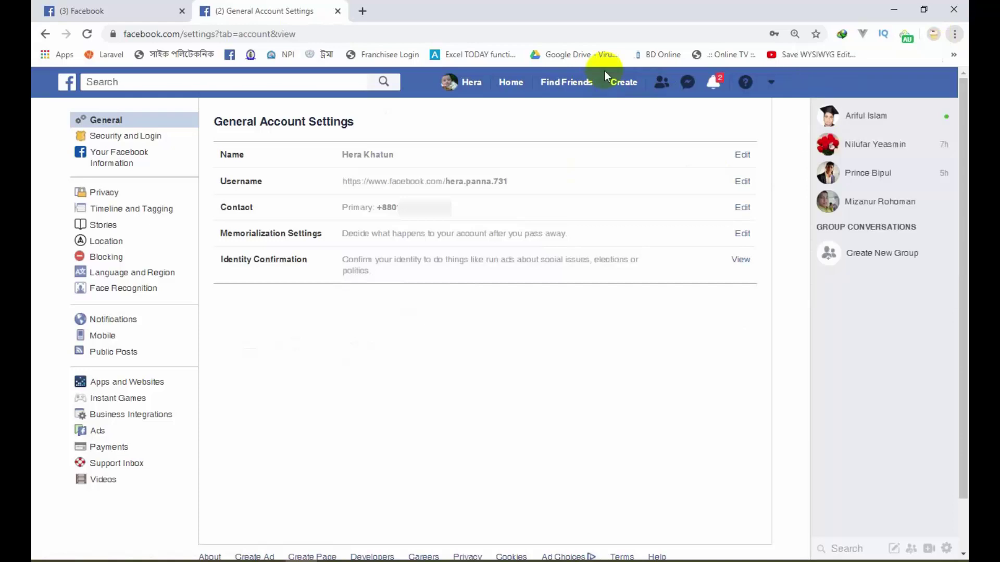
click(186, 55)
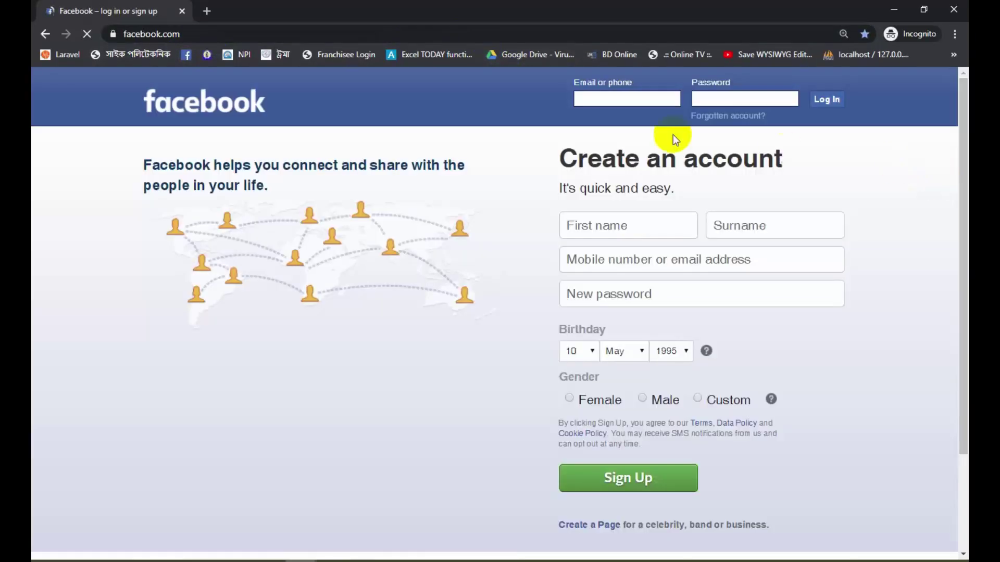
click(633, 98)
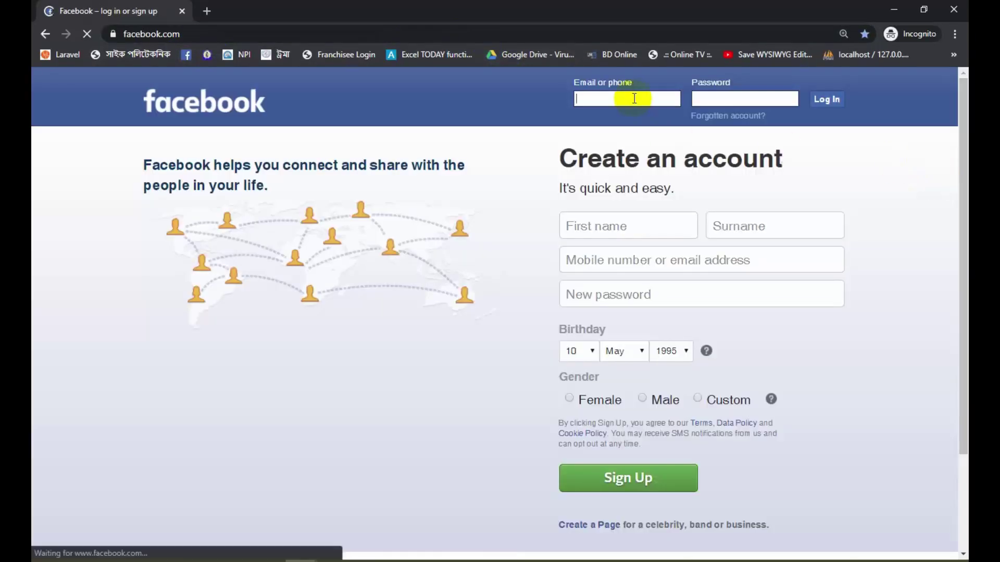
text(hera.panna.731)
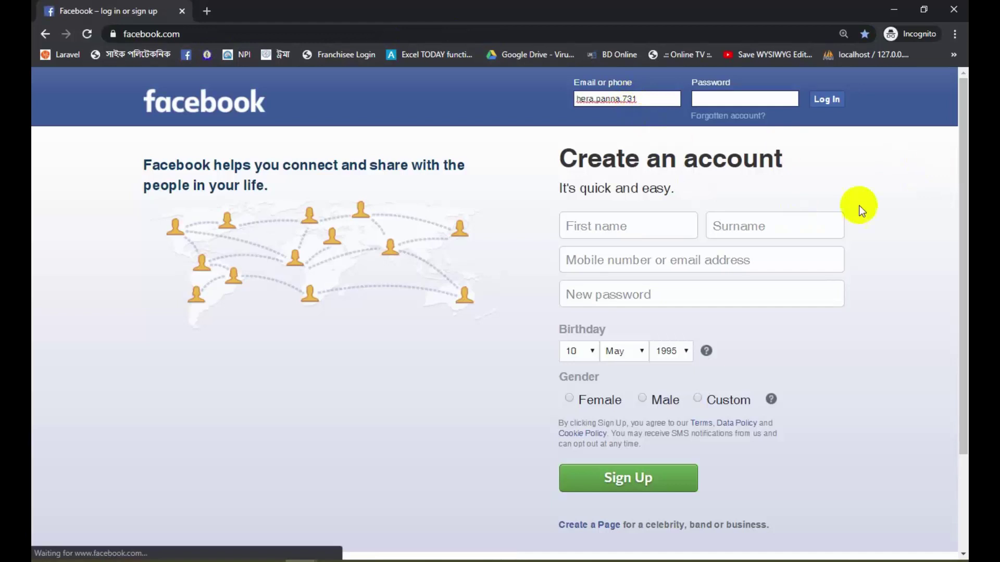
click(757, 96)
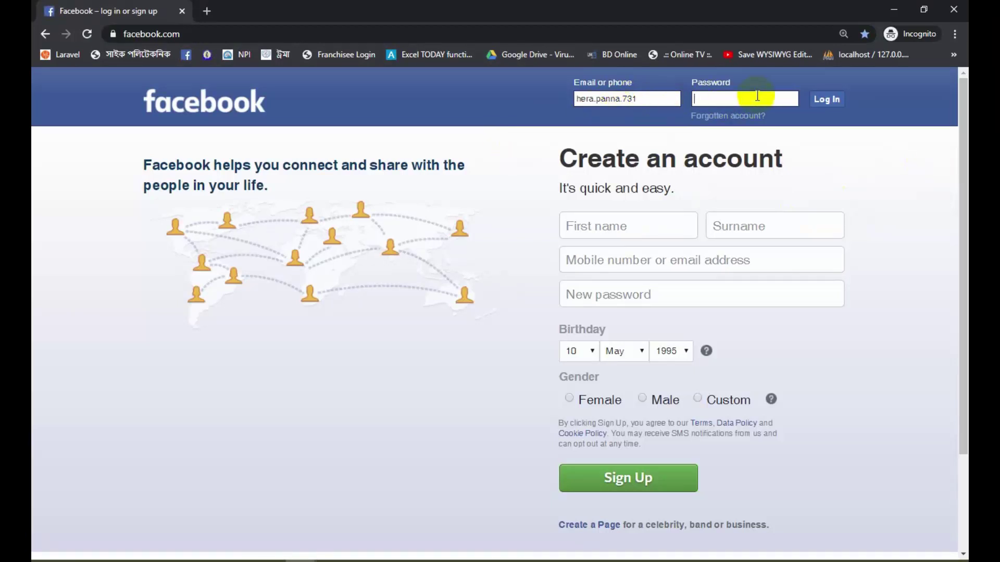
click(894, 9)
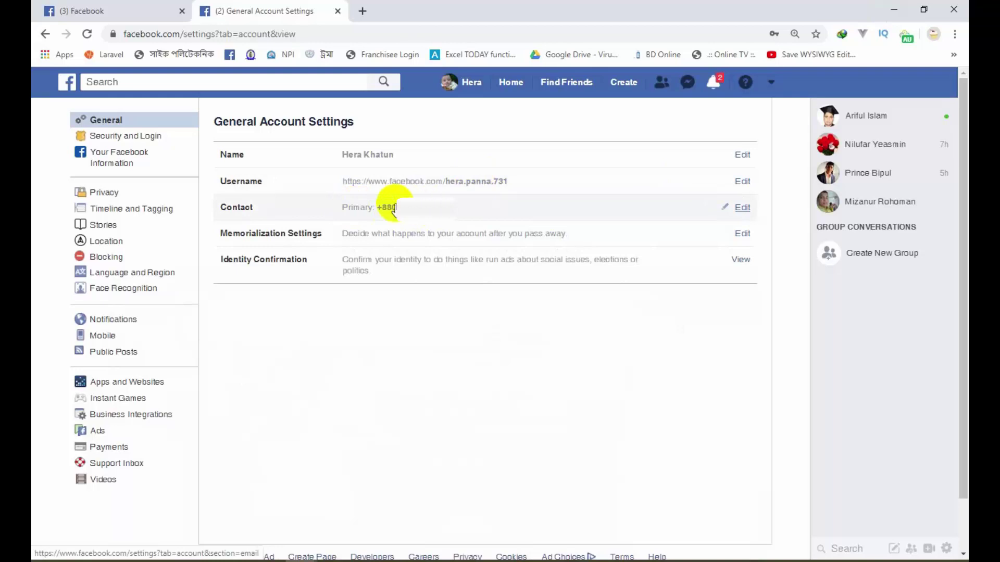
Step: Try a shortened username, see it is unavailable, discard it, and open the Name editor
click(744, 182)
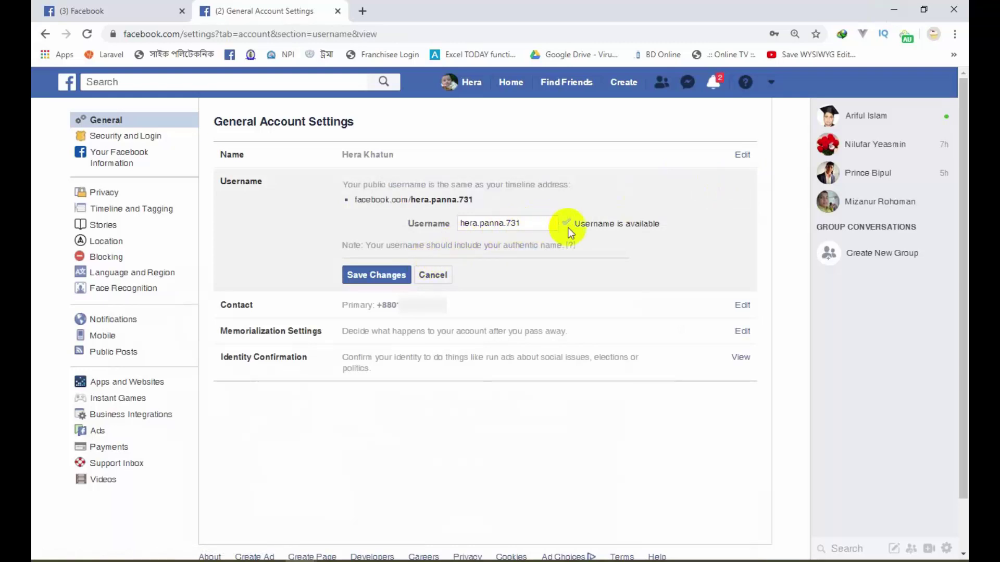
click(530, 223)
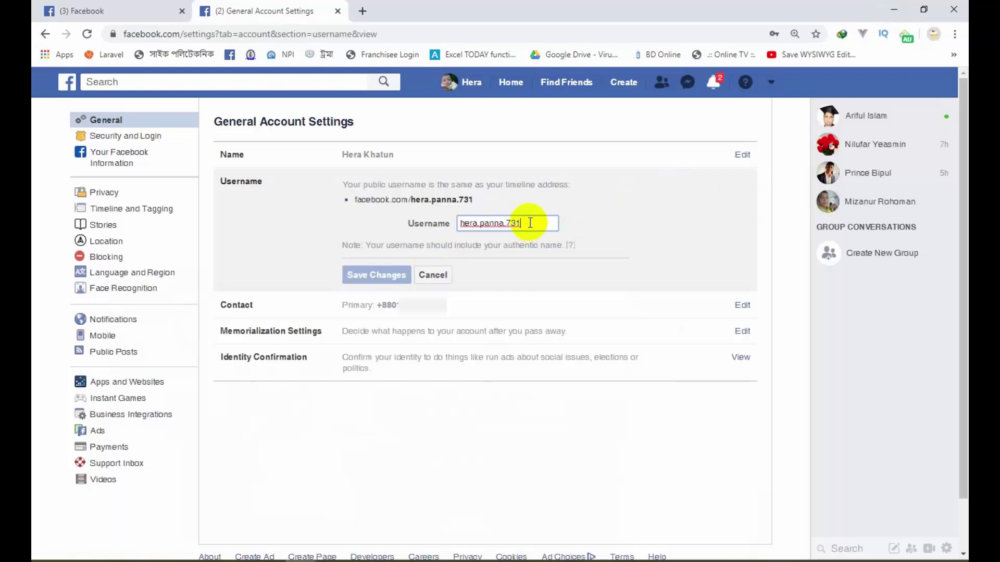
text(\\\)
key(BackSpace)
key(BackSpace)
key(BackSpace)
key(BackSpace)
key(BackSpace)
key(BackSpace)
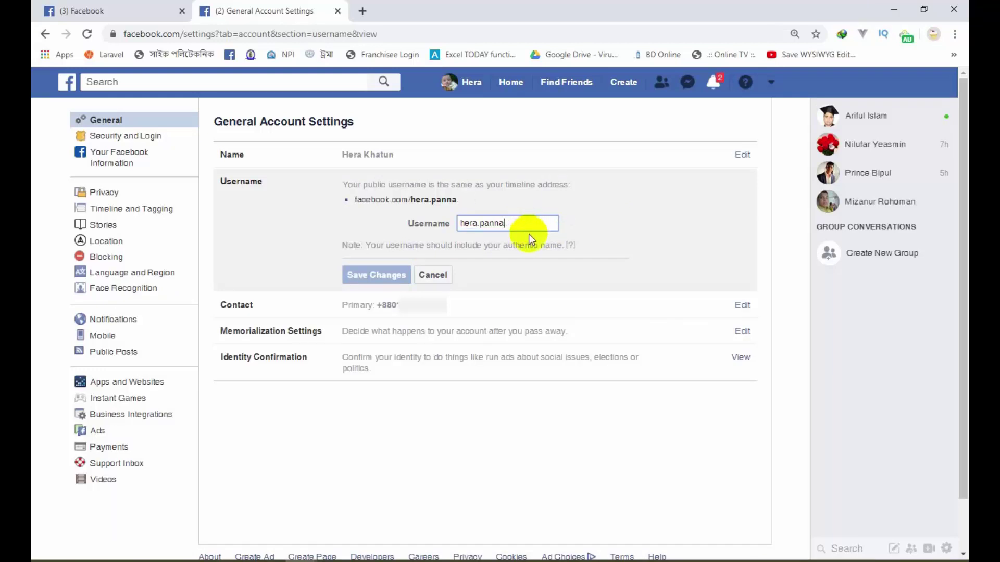
click(533, 267)
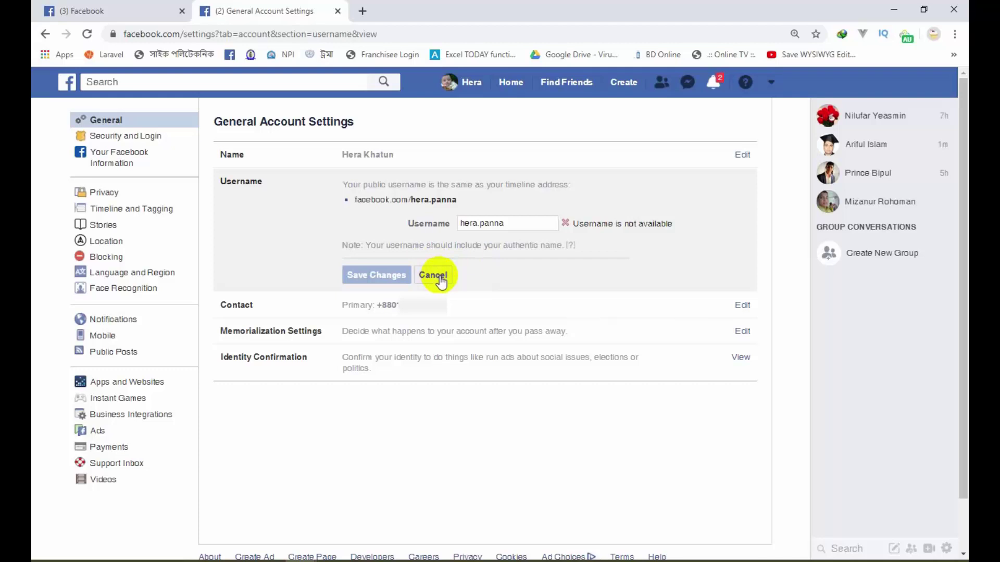
click(440, 279)
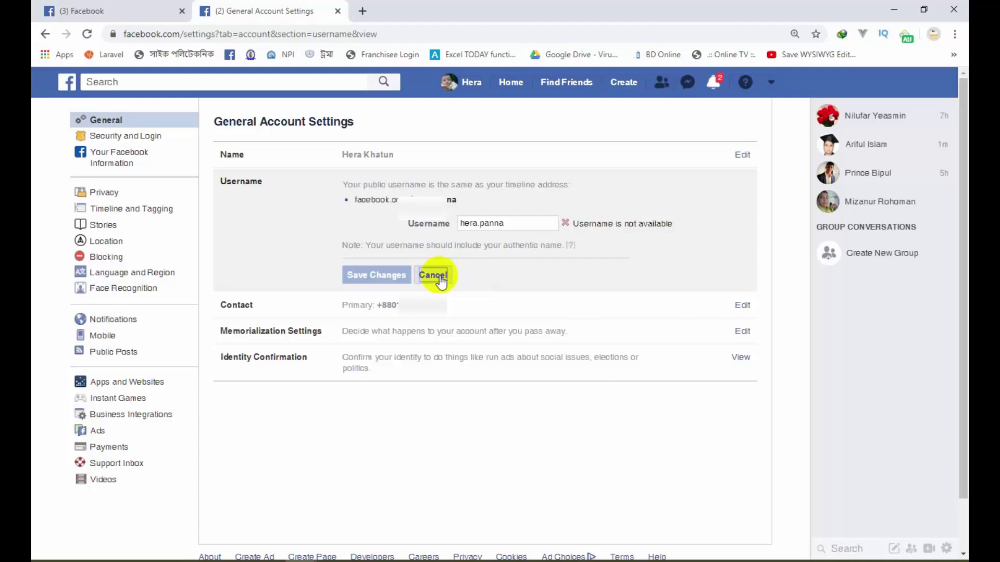
click(743, 155)
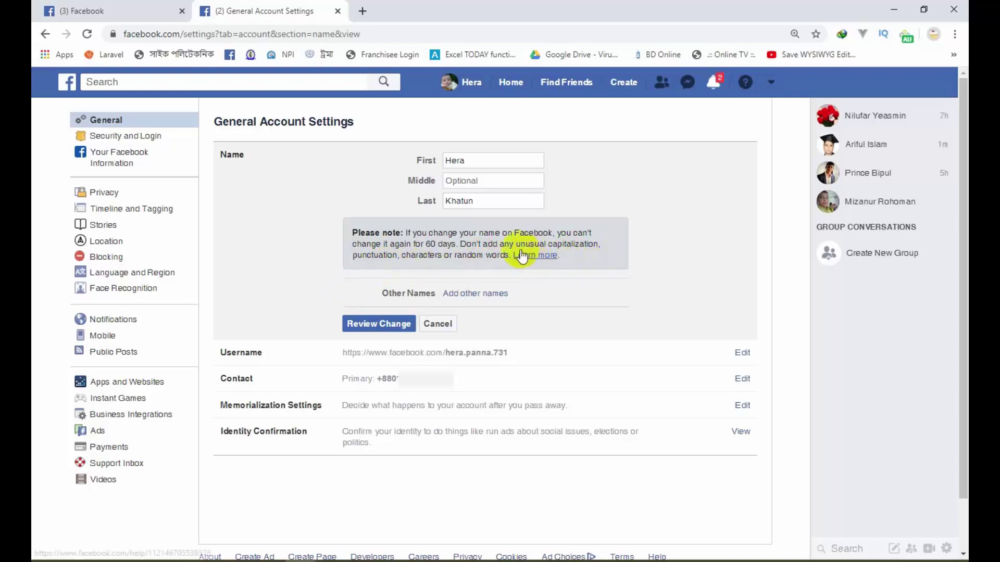
Step: Review the Middle name field and its note, then cancel the Name editor unchanged
click(481, 180)
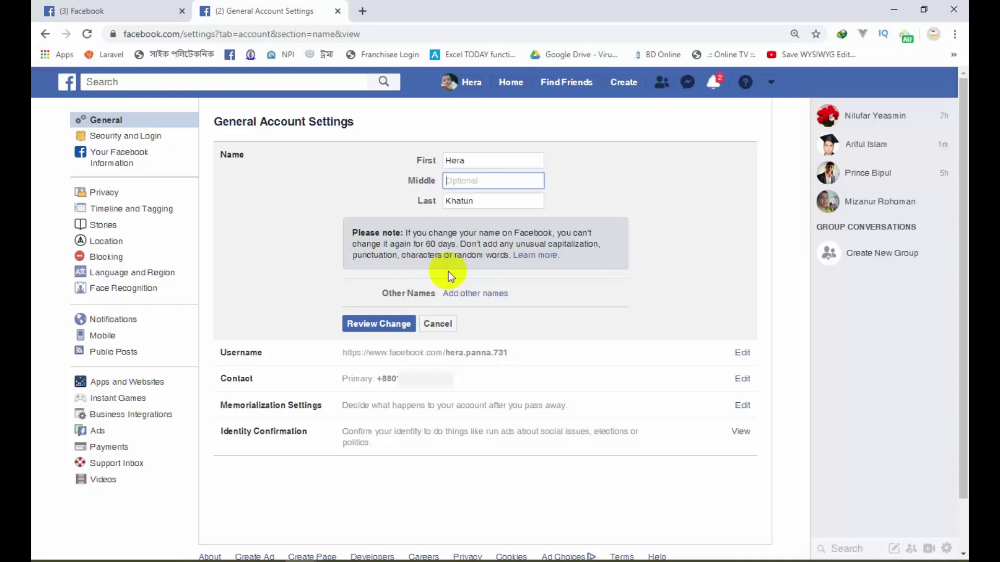
click(447, 328)
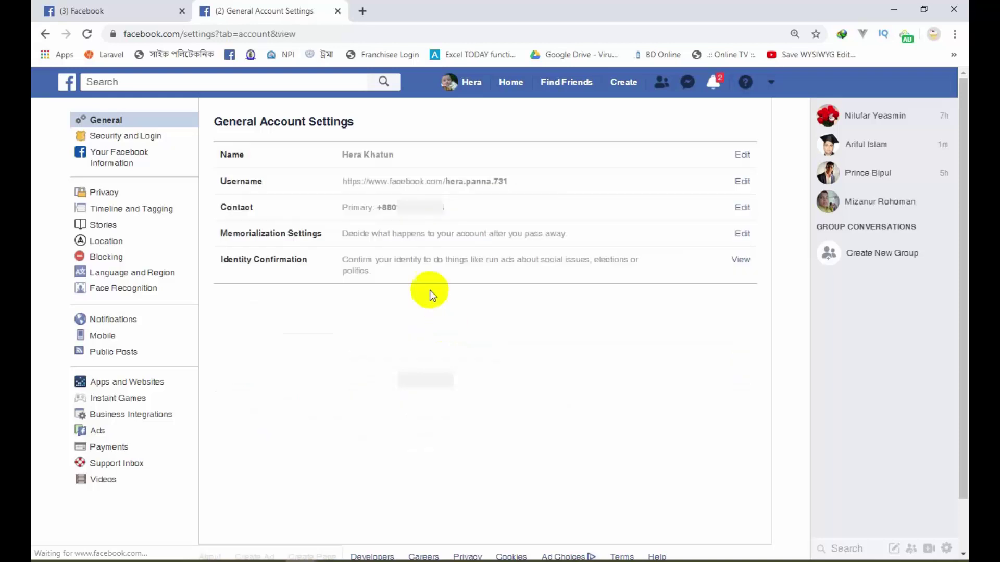
Step: Open Security and Login and scroll through it down to Advanced and back to Recommended
click(109, 138)
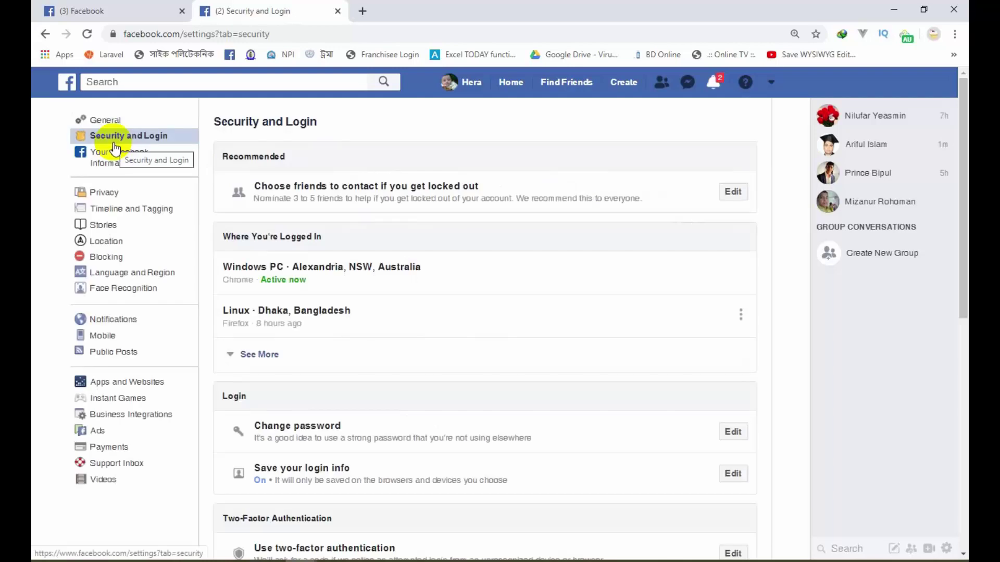
scroll(636, 304, down, 9)
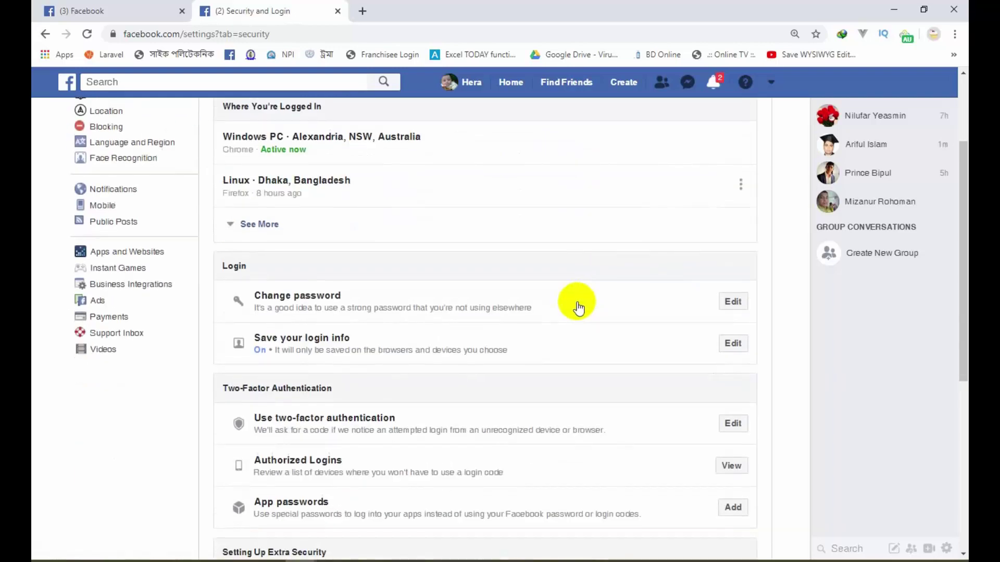
scroll(576, 306, down, 1)
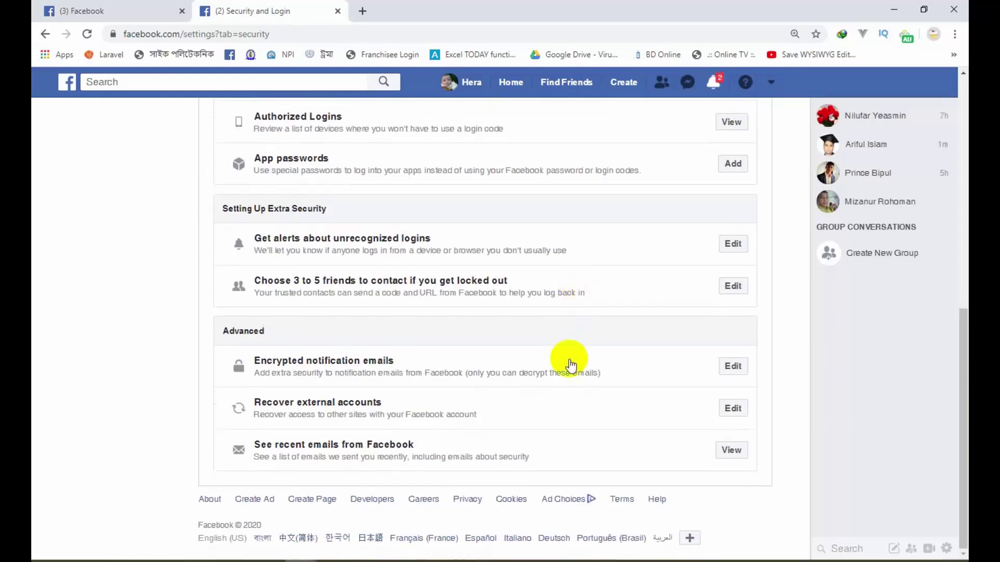
scroll(571, 363, up, 10)
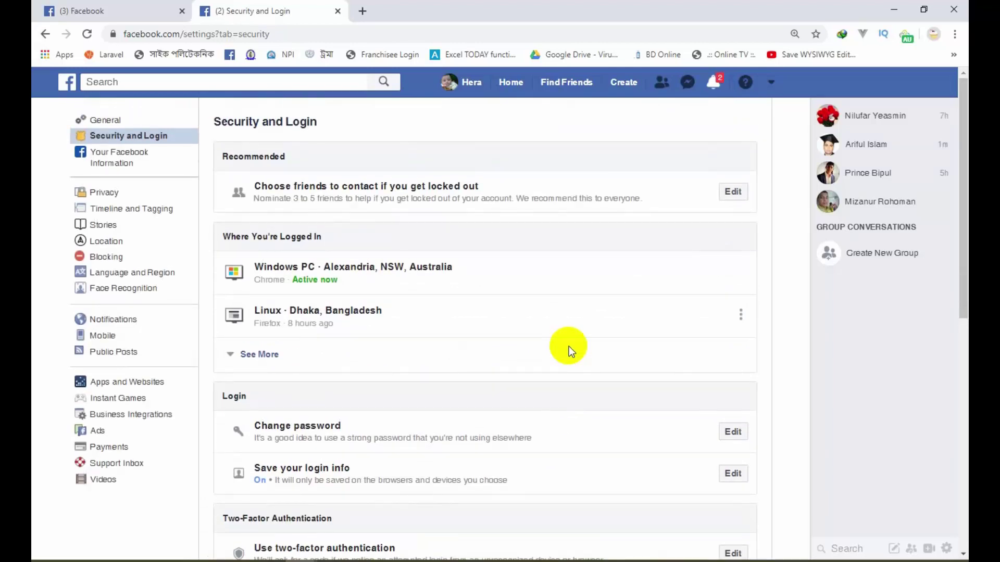
double_click(233, 157)
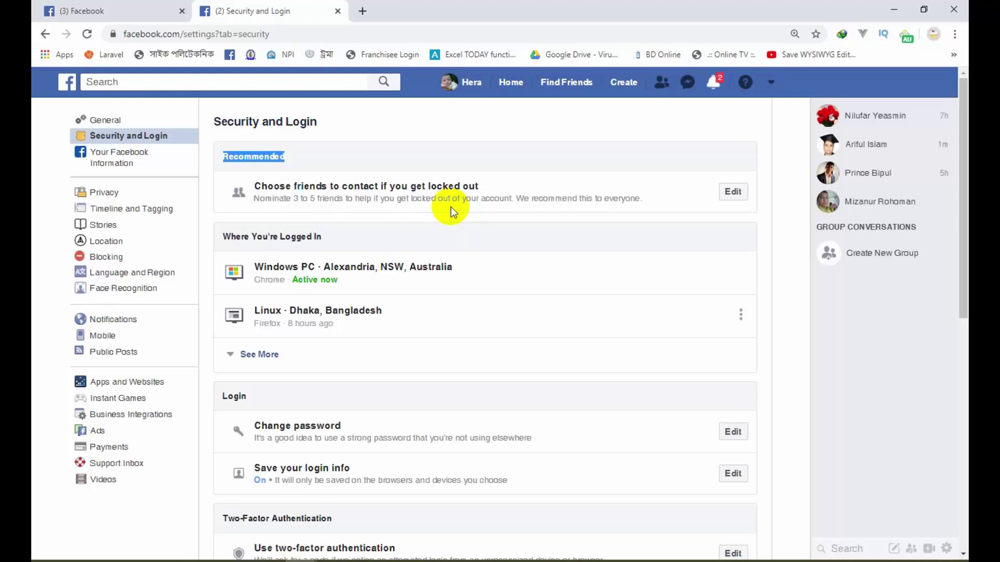
Step: Expand the lock-out recovery recommendation and open the Choose Trusted Contacts picker
click(734, 192)
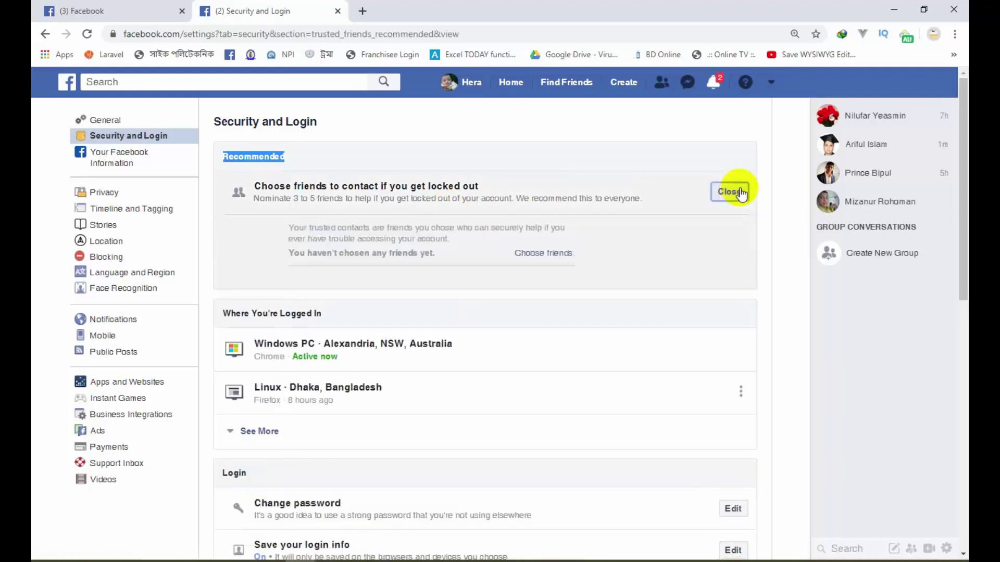
click(551, 256)
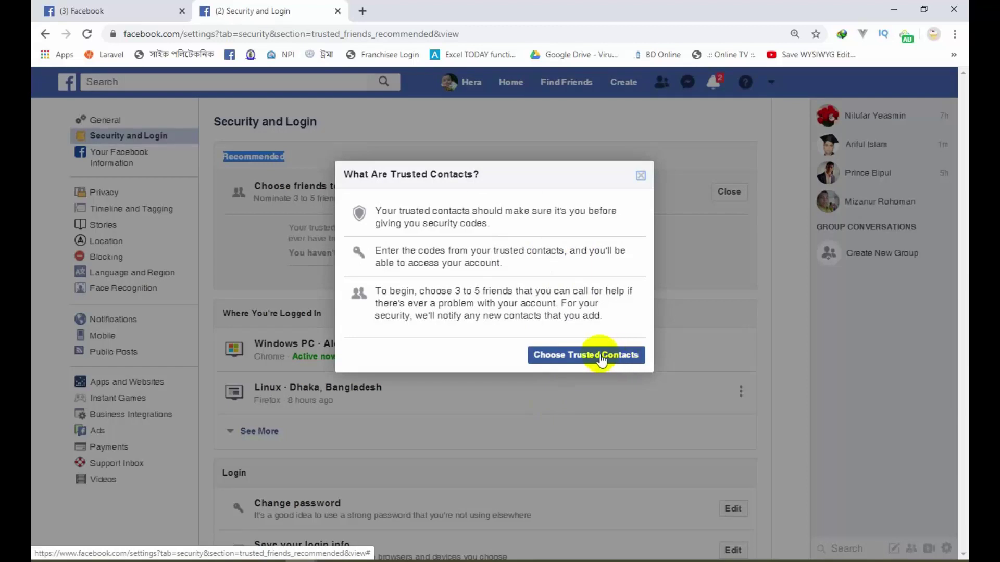
click(580, 356)
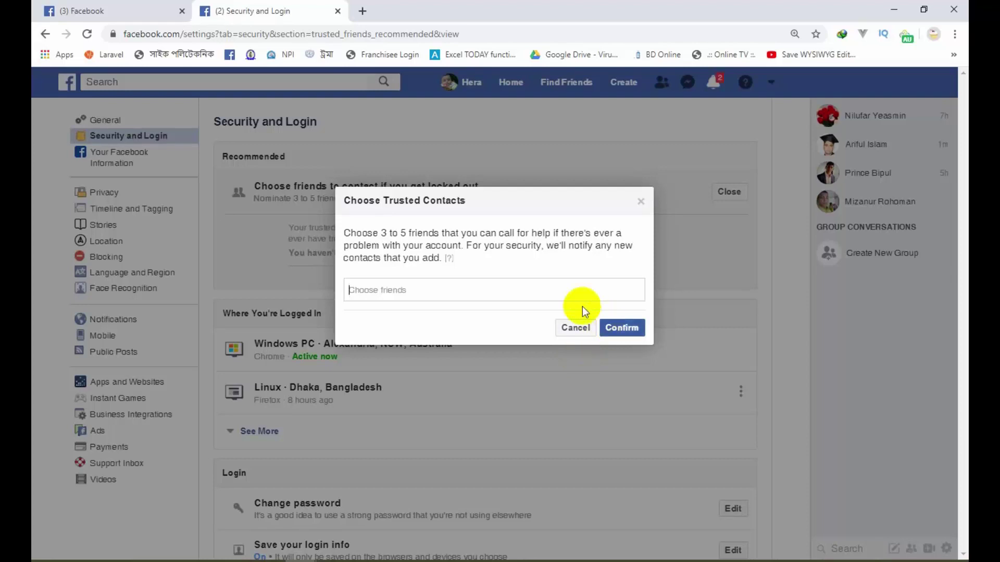
Step: Search for and add three friends as trusted contacts, then confirm and save them
click(539, 291)
text(prin)
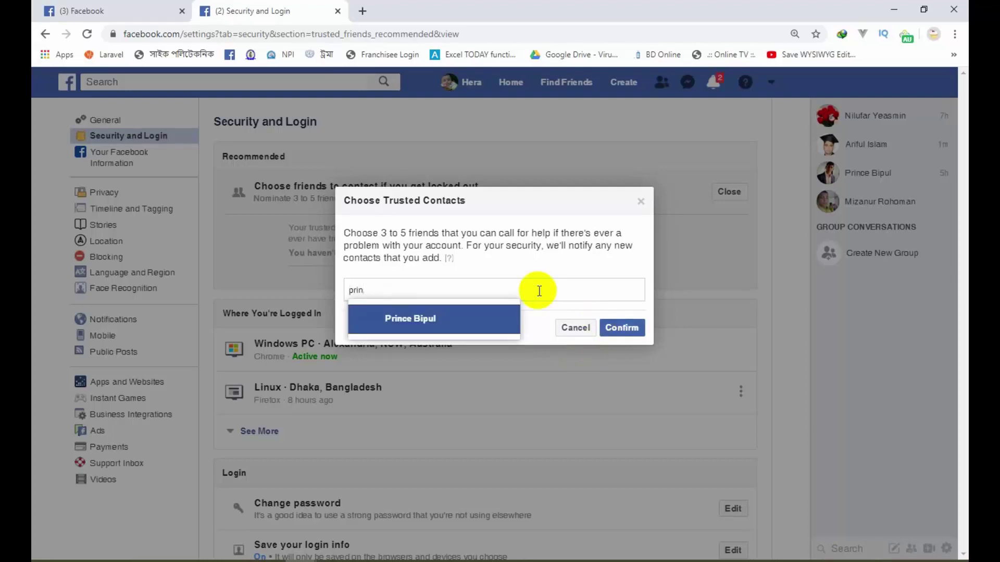
click(453, 319)
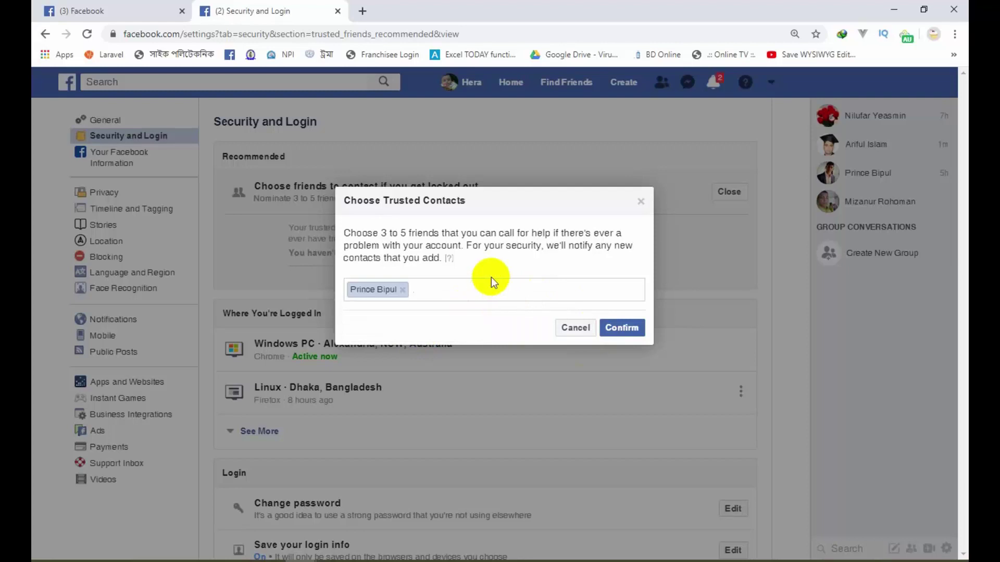
text(ari)
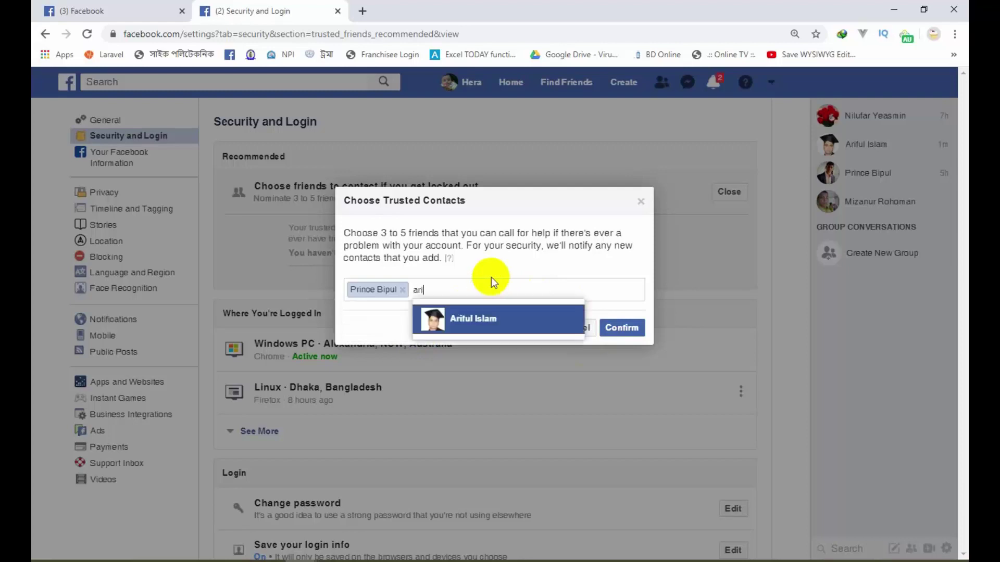
click(490, 317)
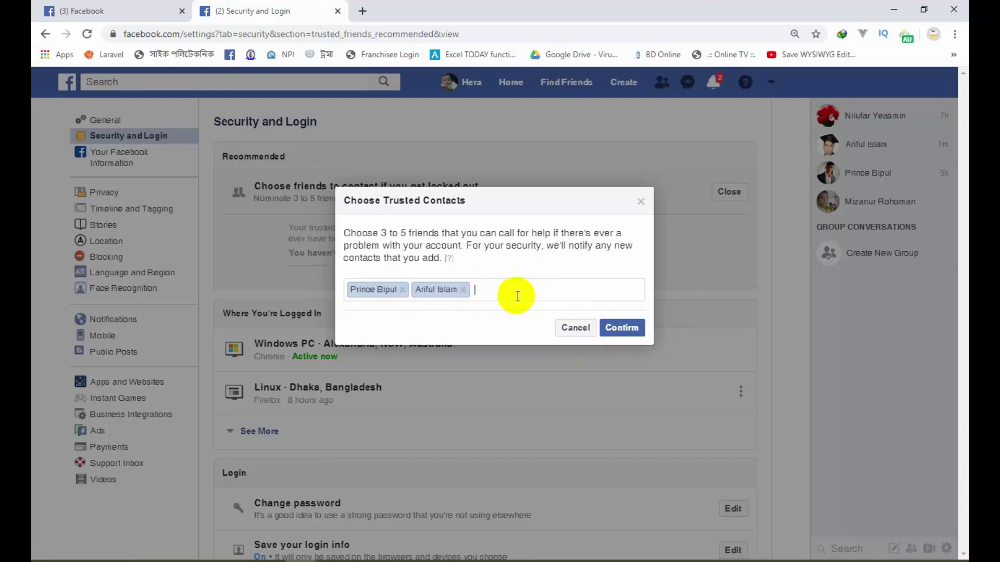
text(miz)
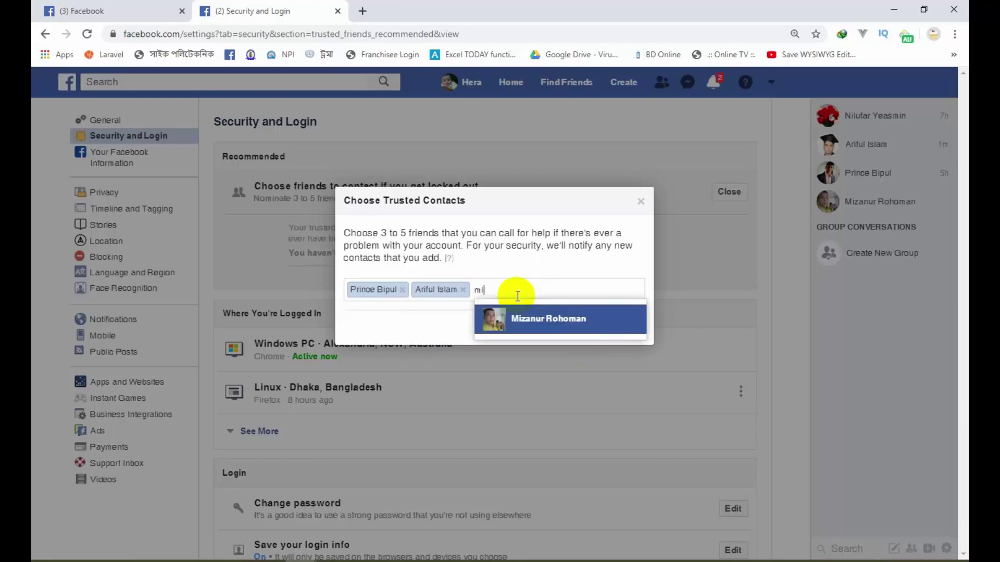
click(538, 329)
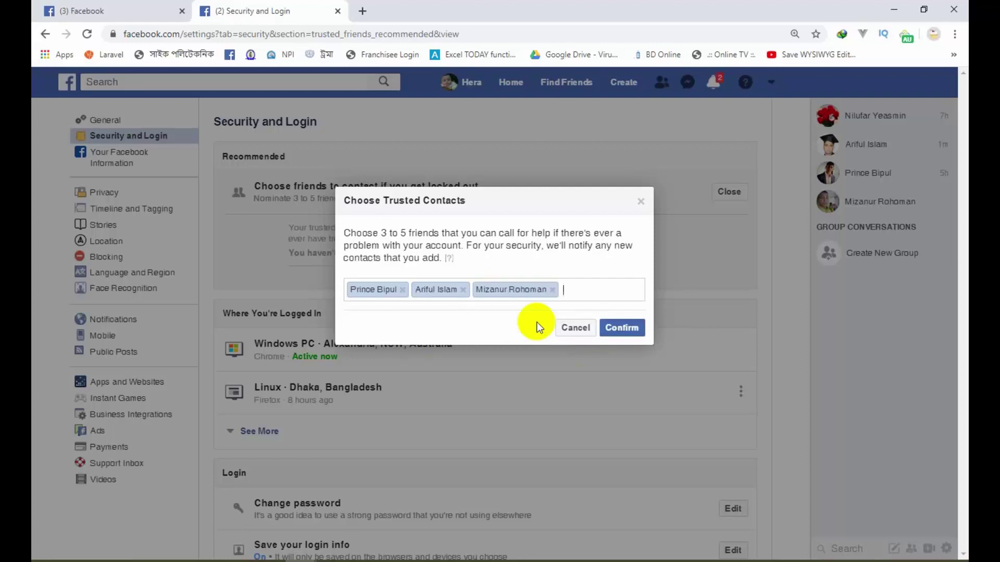
click(624, 329)
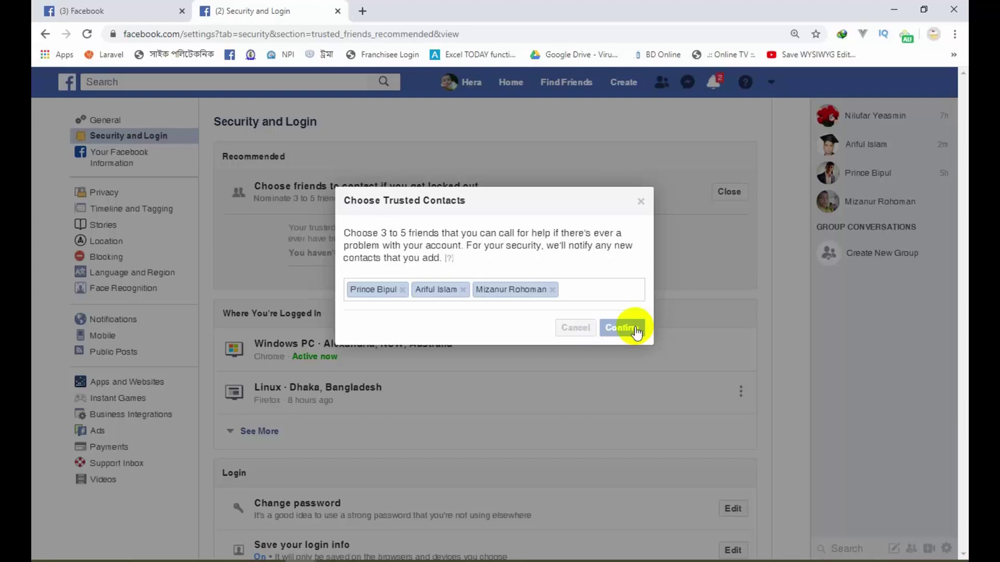
click(635, 329)
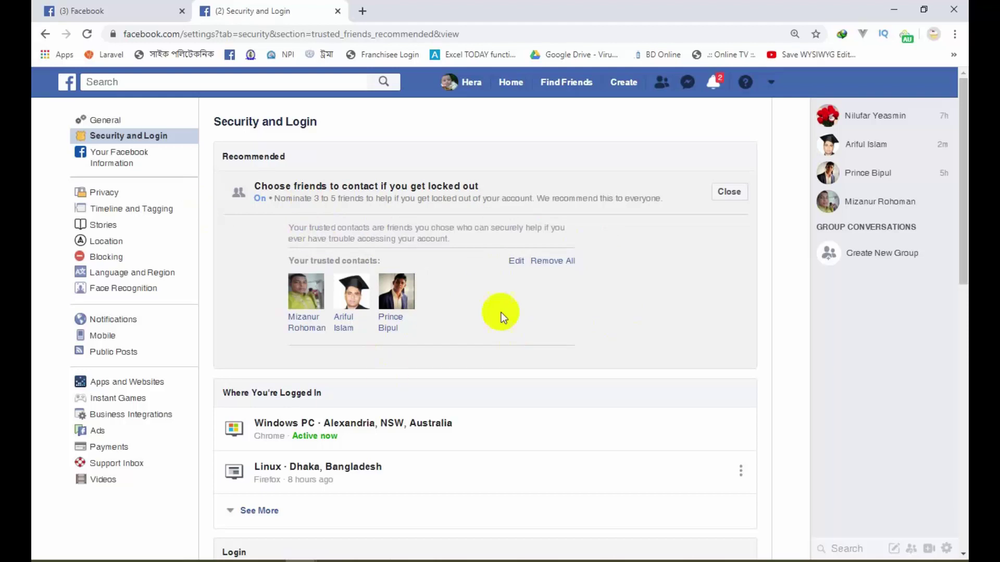
scroll(477, 301, down, 2)
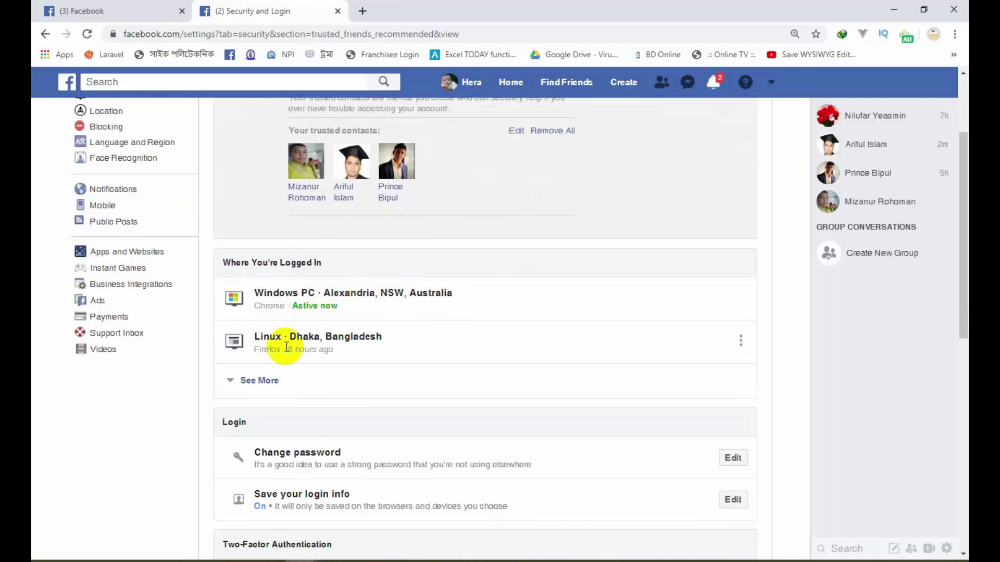
Step: Expand Where You're Logged In to all five sessions and open the October 29 session's options
click(263, 380)
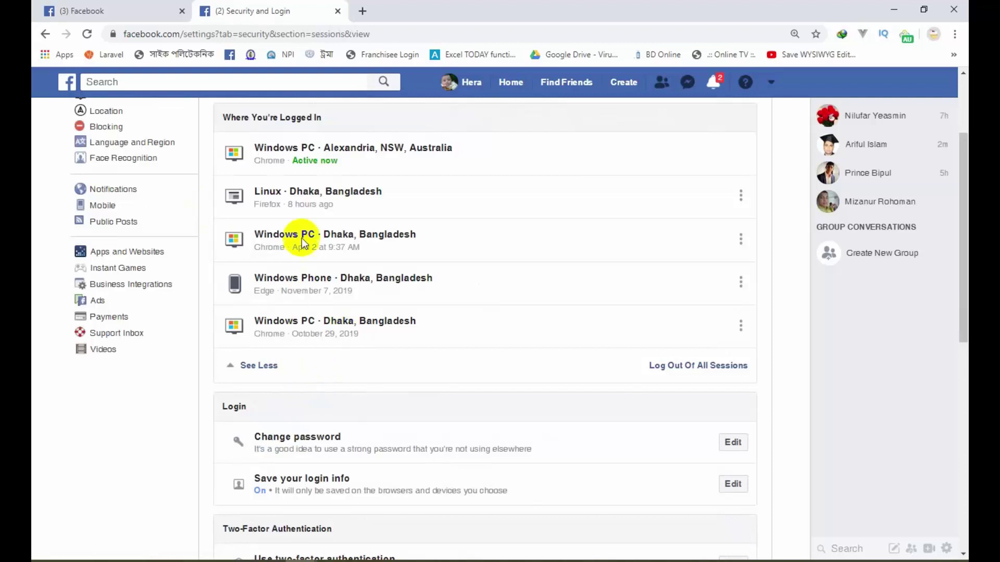
scroll(301, 239, up, 1)
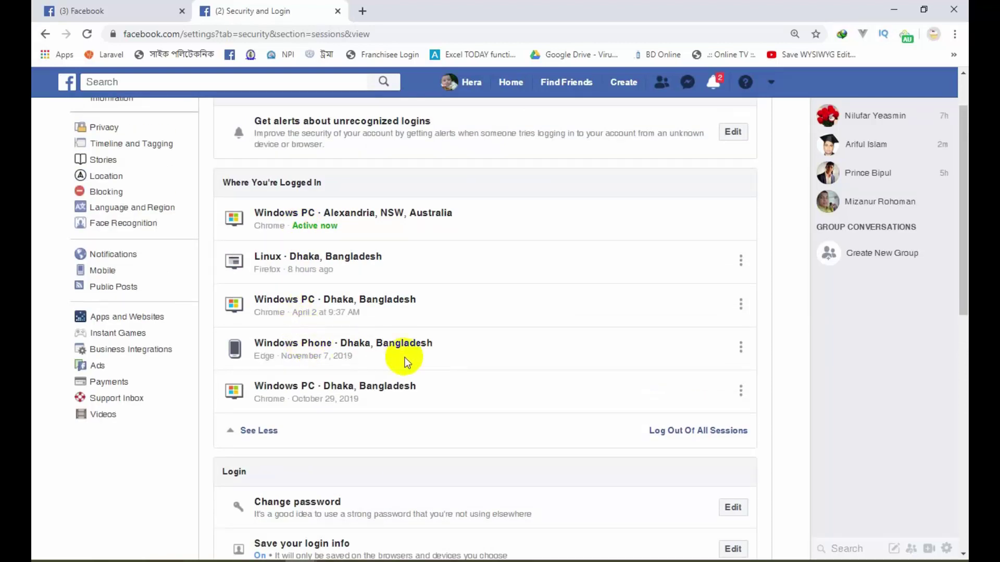
click(740, 391)
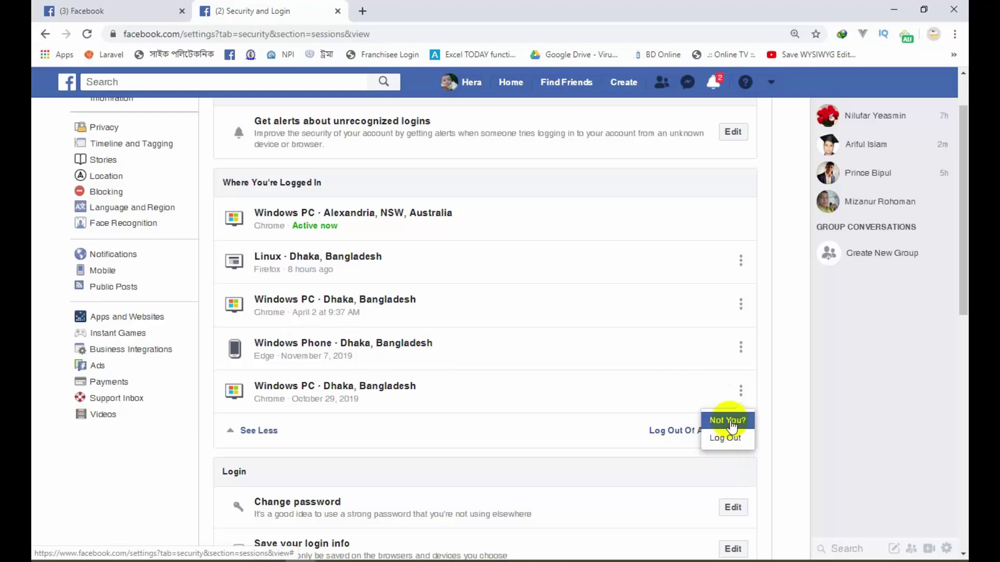
Step: Check the October 29 Windows PC login with Not You?, then cancel the Was This You? dialog
click(735, 424)
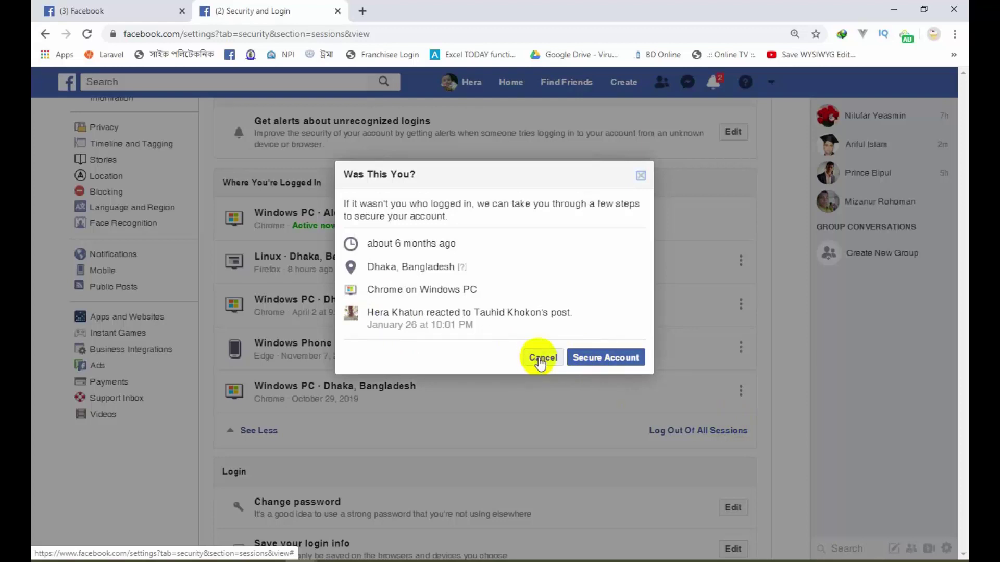
click(540, 360)
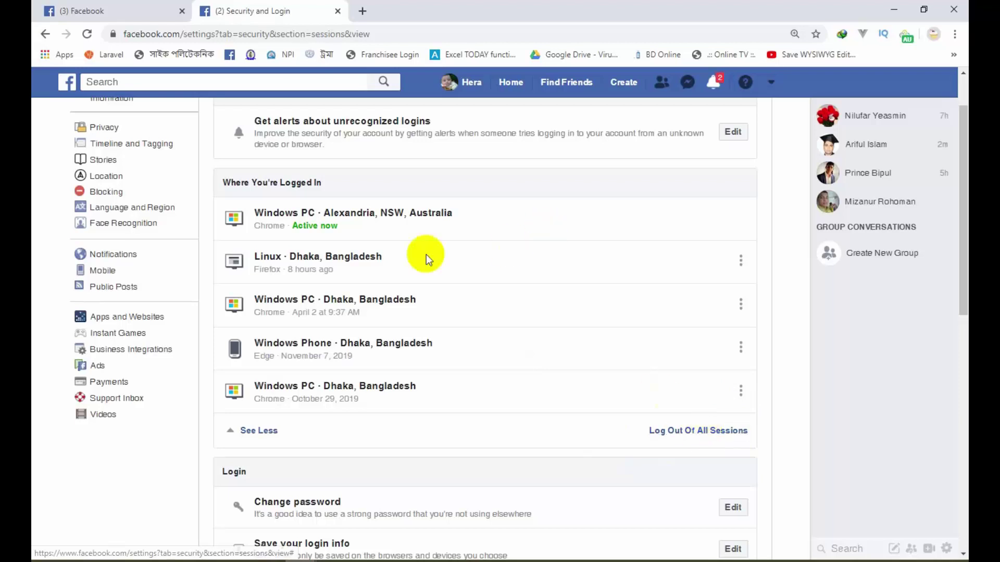
mouse_move(417, 218)
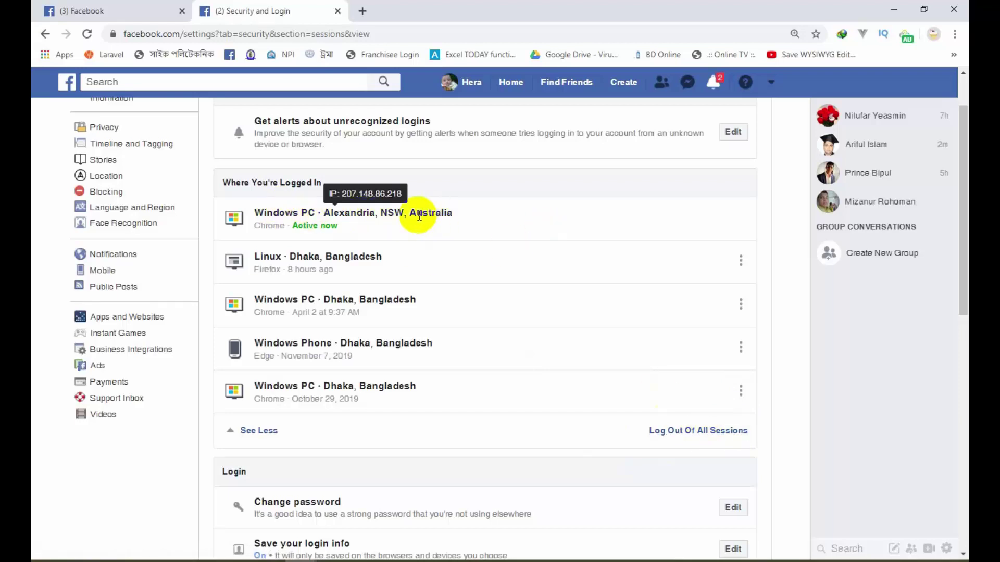
drag(256, 212, 453, 215)
scroll(430, 255, down, 1)
scroll(429, 258, down, 2)
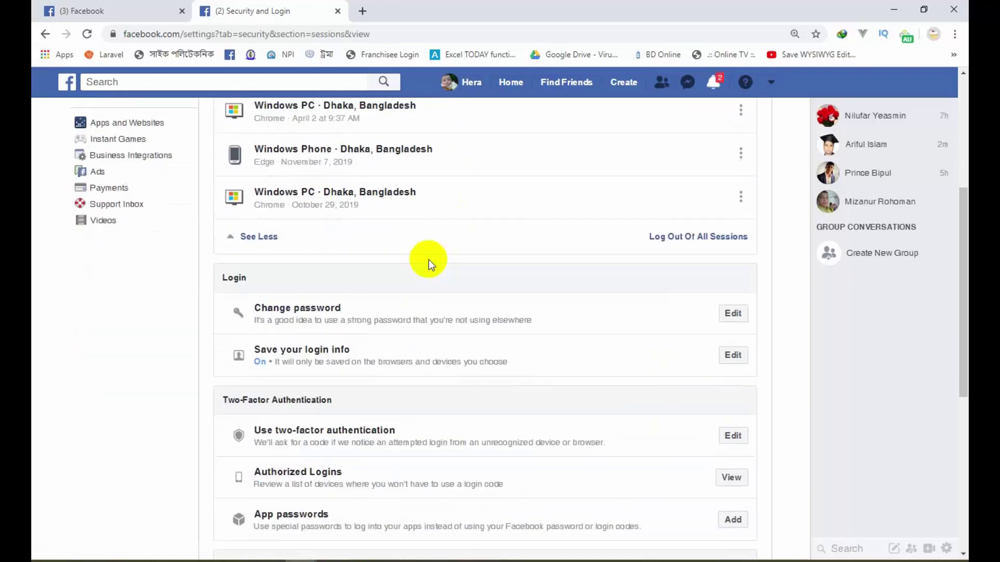
scroll(368, 252, down, 1)
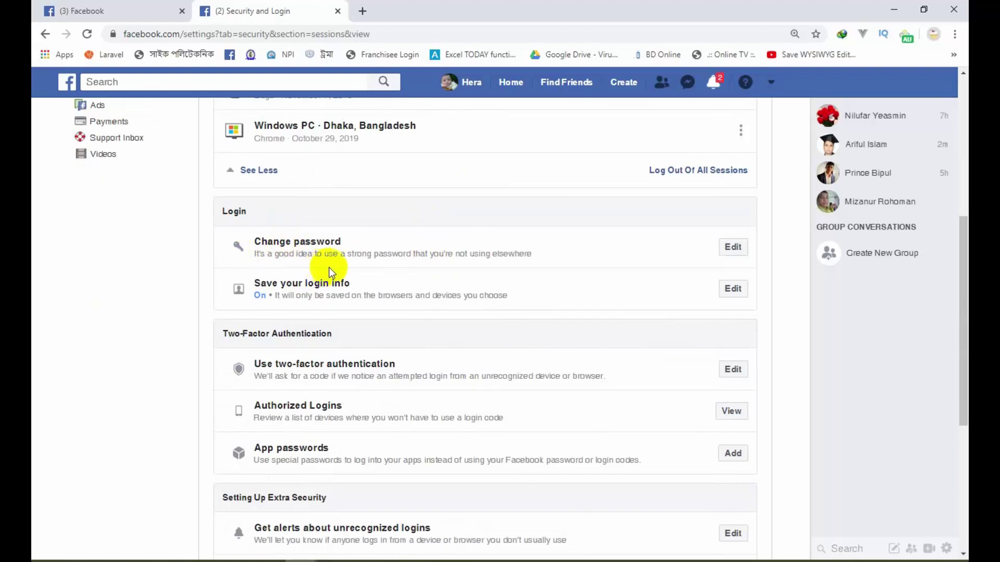
scroll(404, 271, up, 5)
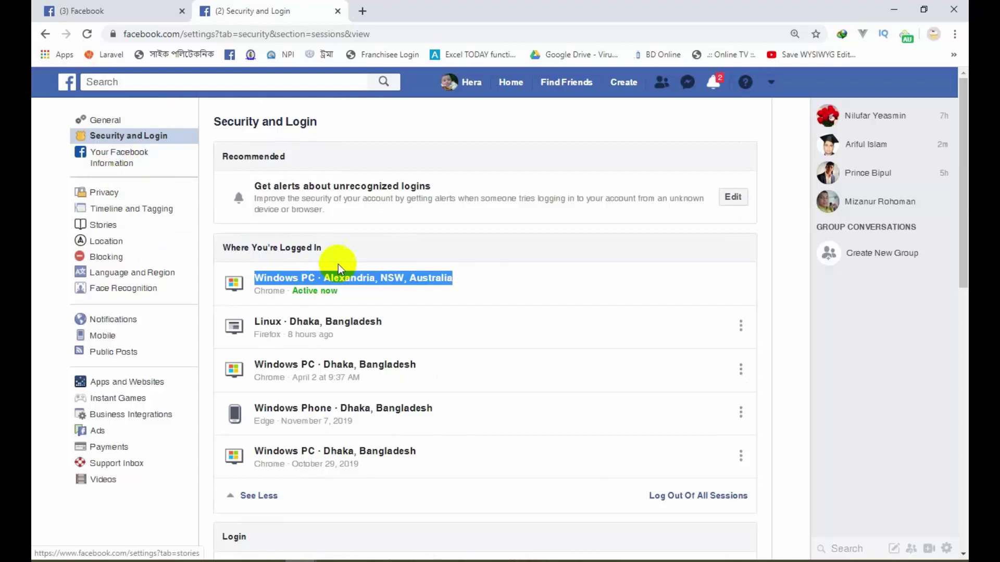
scroll(539, 312, down, 8)
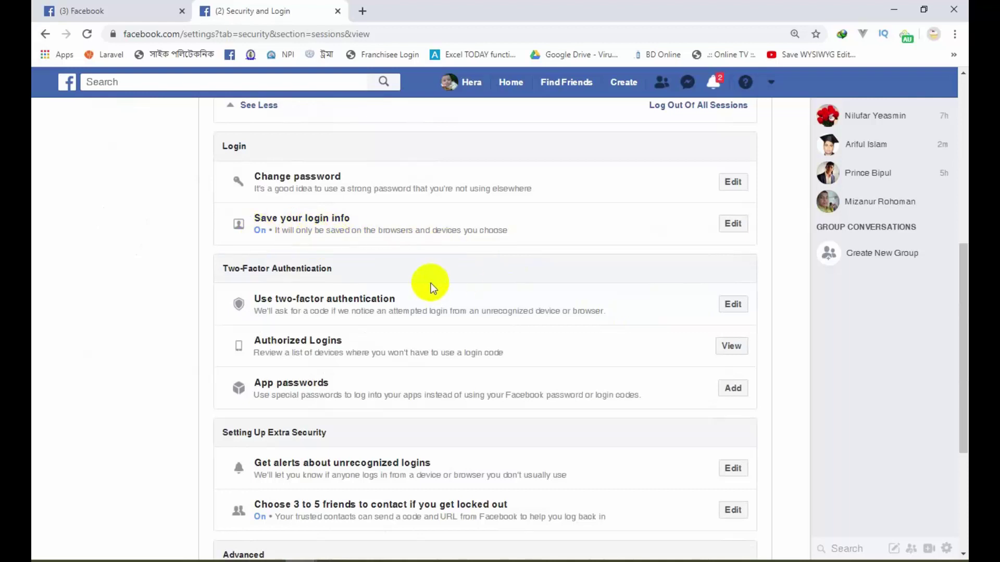
scroll(426, 282, down, 1)
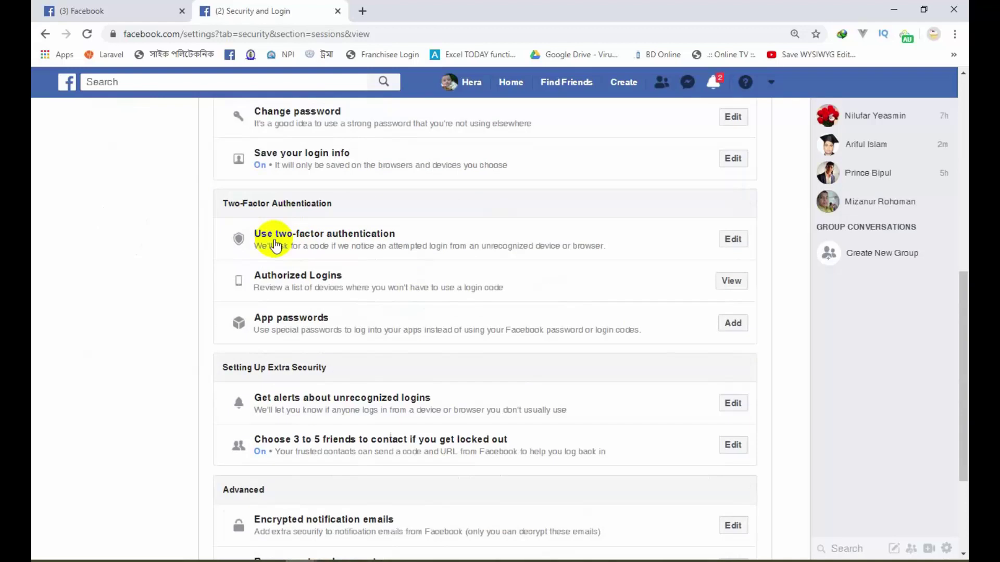
click(734, 242)
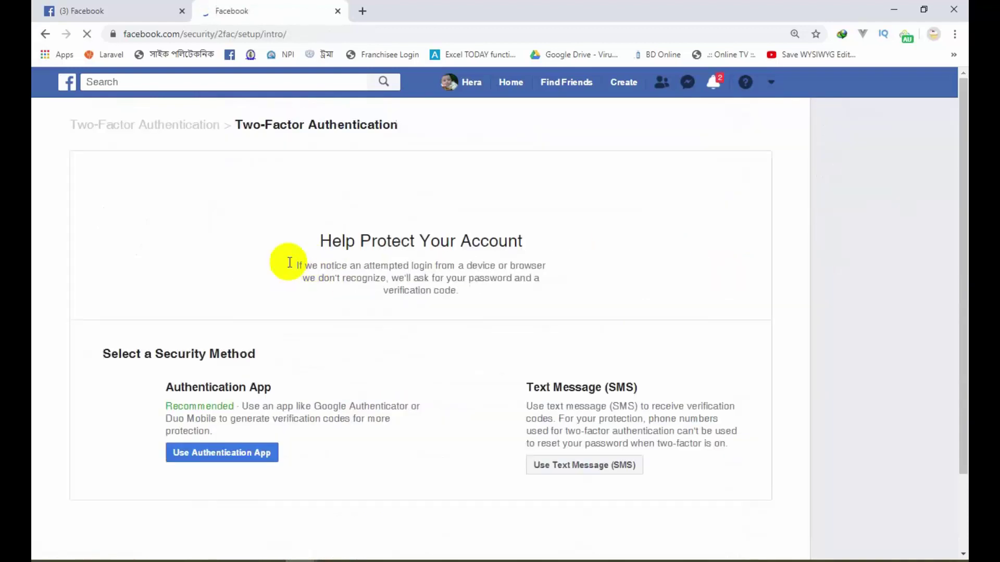
scroll(406, 292, down, 2)
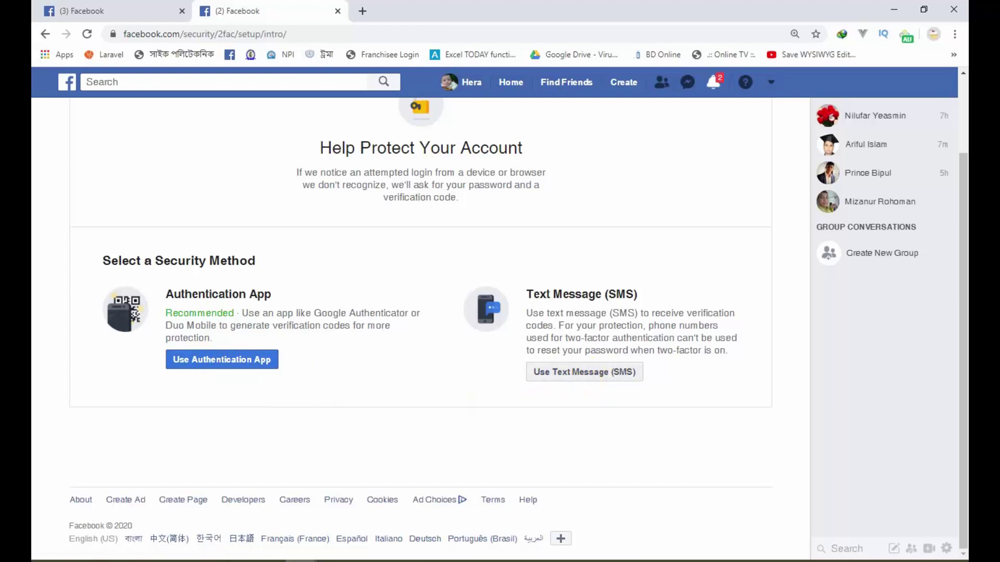
click(579, 375)
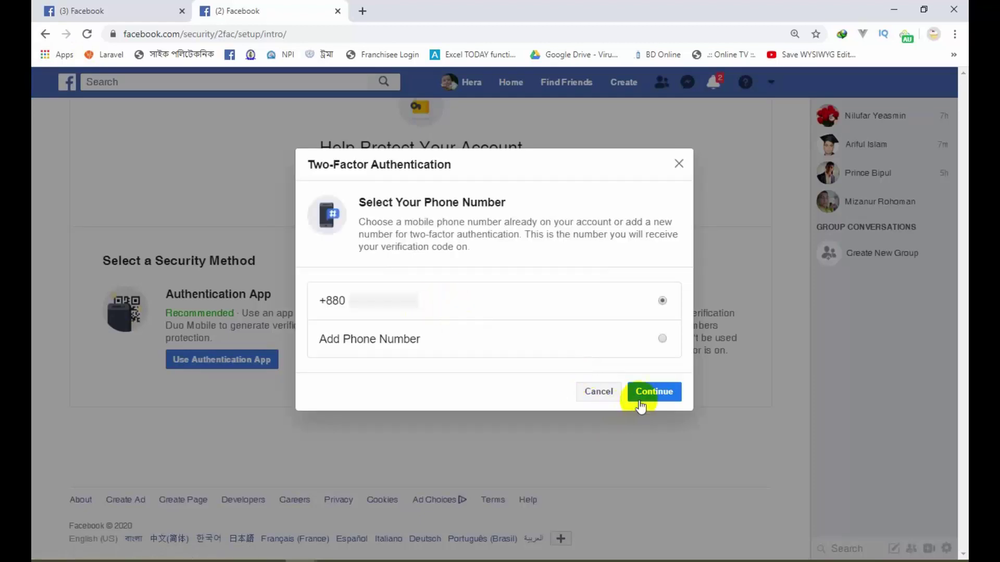
drag(419, 302, 311, 301)
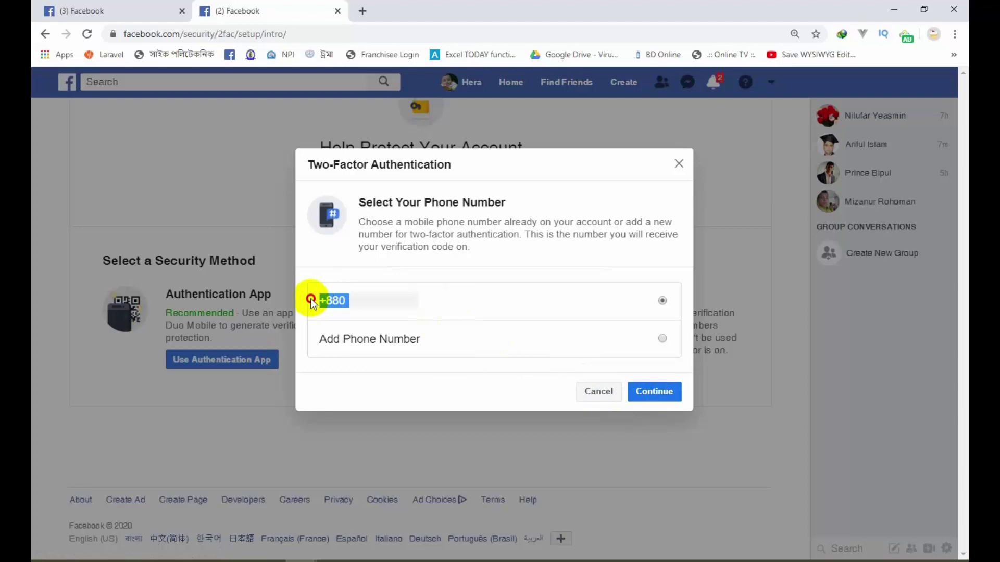
click(464, 300)
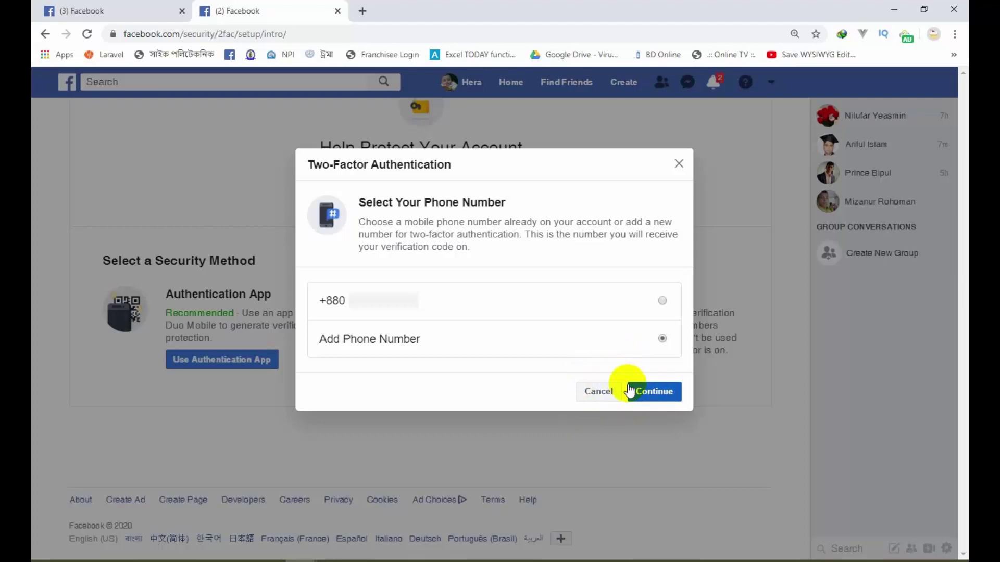
click(601, 390)
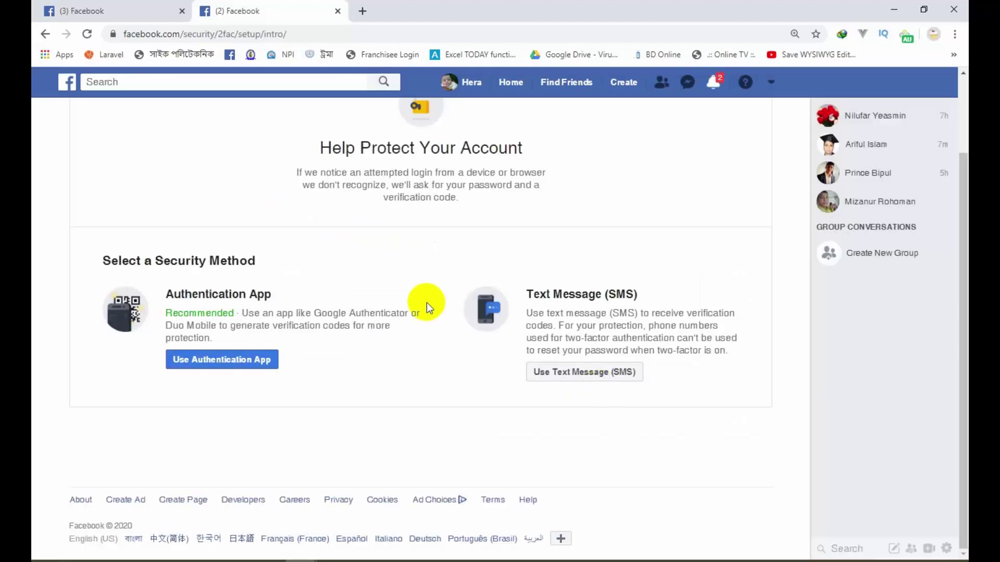
scroll(424, 301, up, 2)
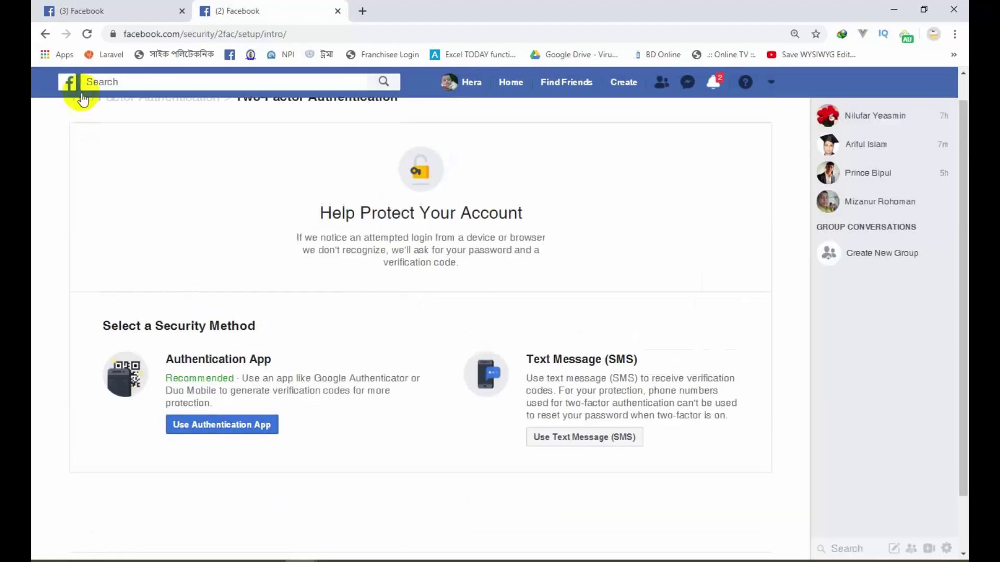
click(46, 34)
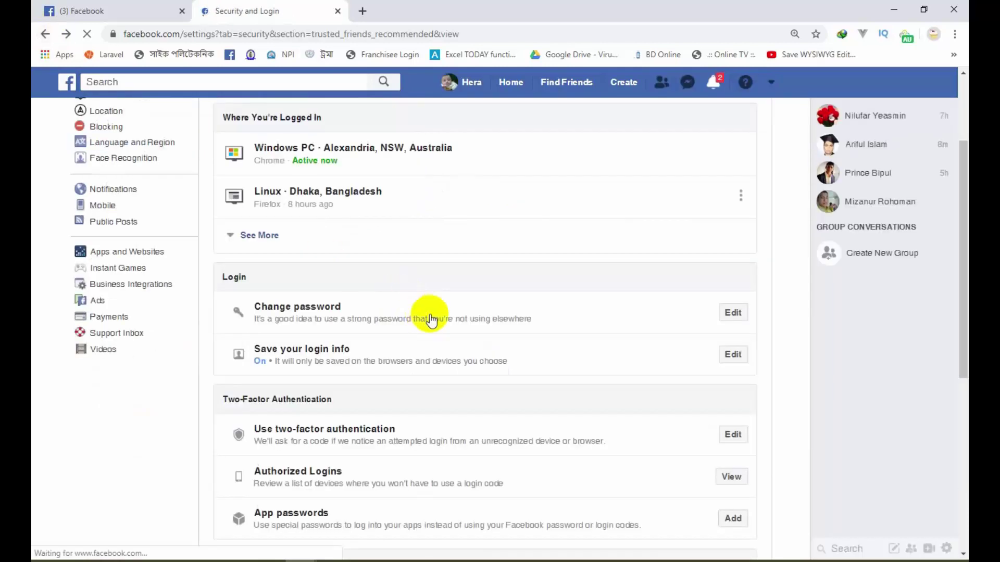
Step: Check Authorized Logins, confirm no devices are registered, and close it
scroll(429, 317, down, 3)
scroll(431, 318, down, 1)
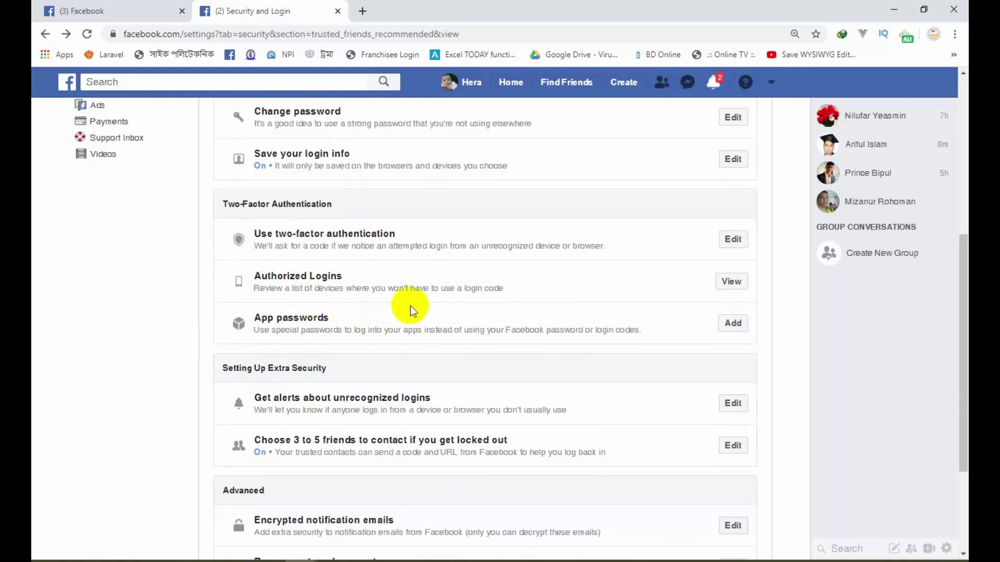
click(738, 285)
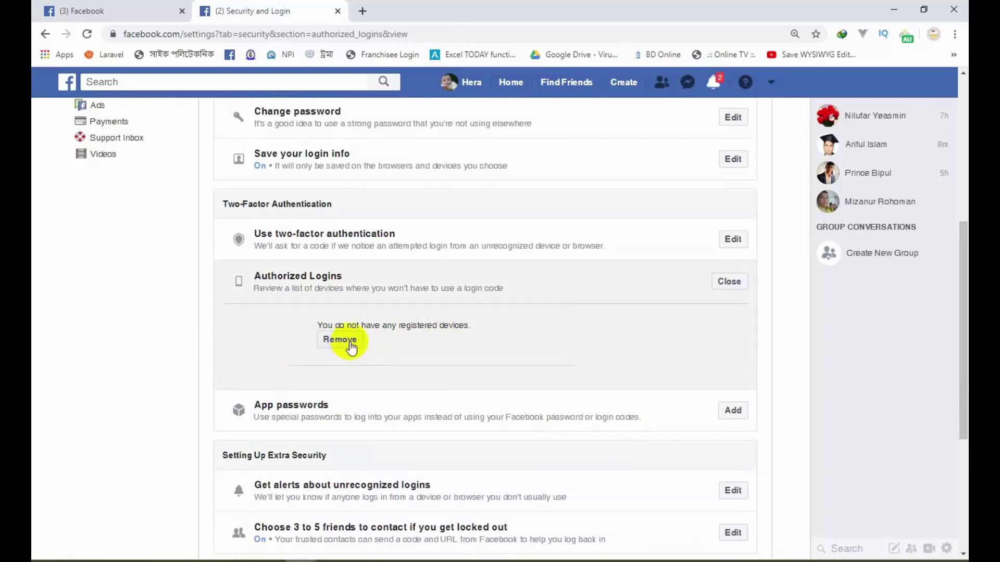
click(731, 280)
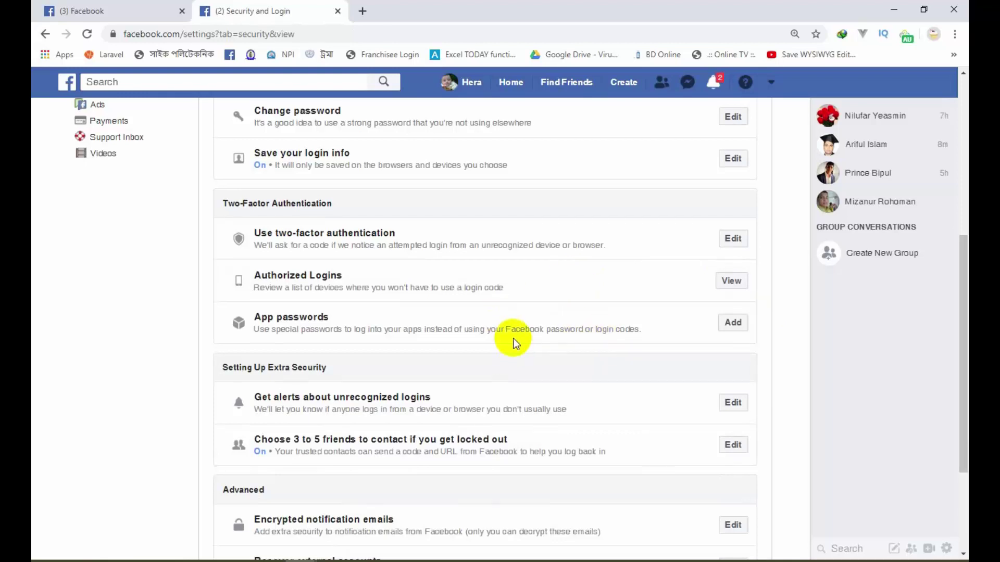
scroll(484, 338, down, 3)
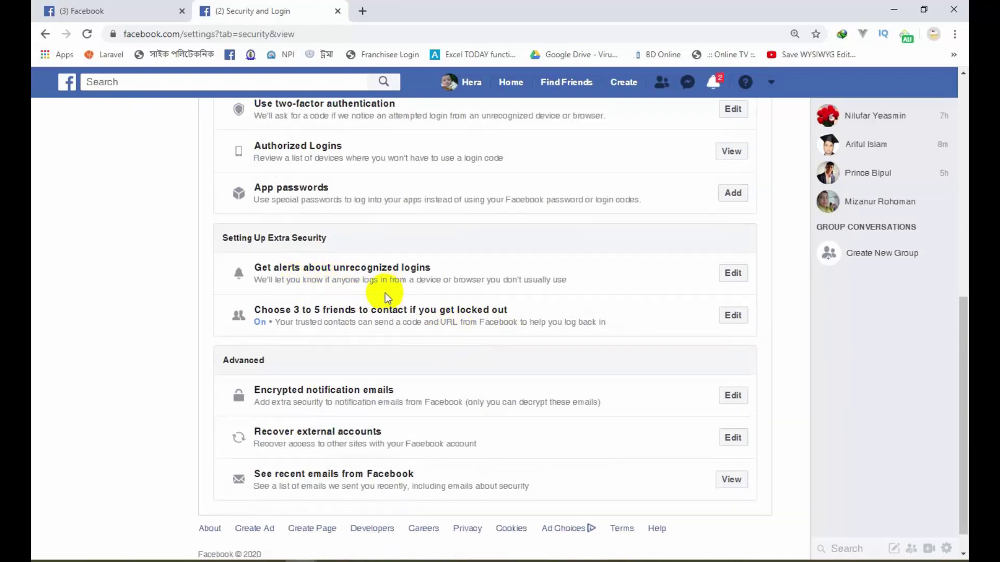
Step: Enable unrecognized-login alerts via Facebook notifications, Messenger and text message, save, and collapse the editor
click(740, 277)
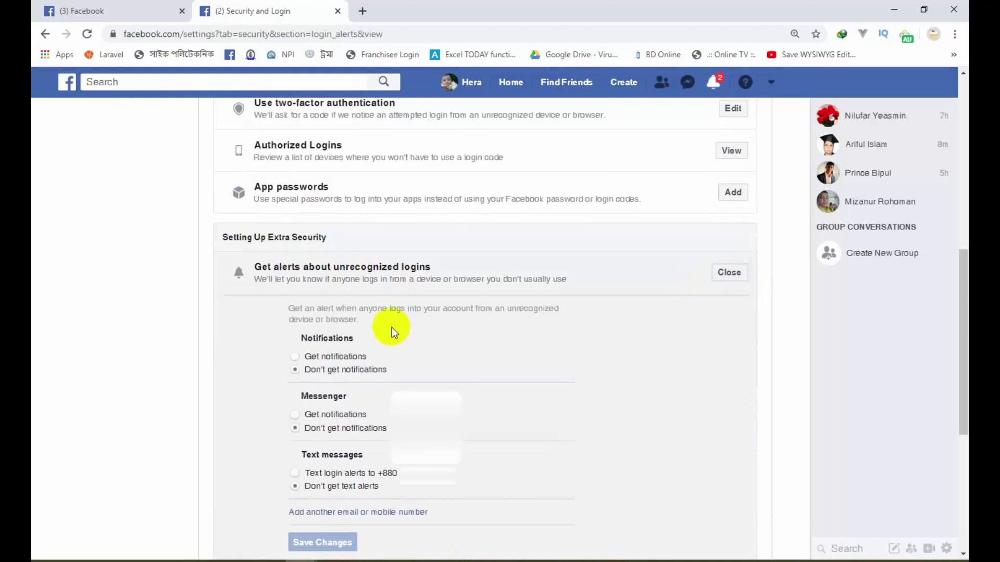
scroll(392, 327, down, 1)
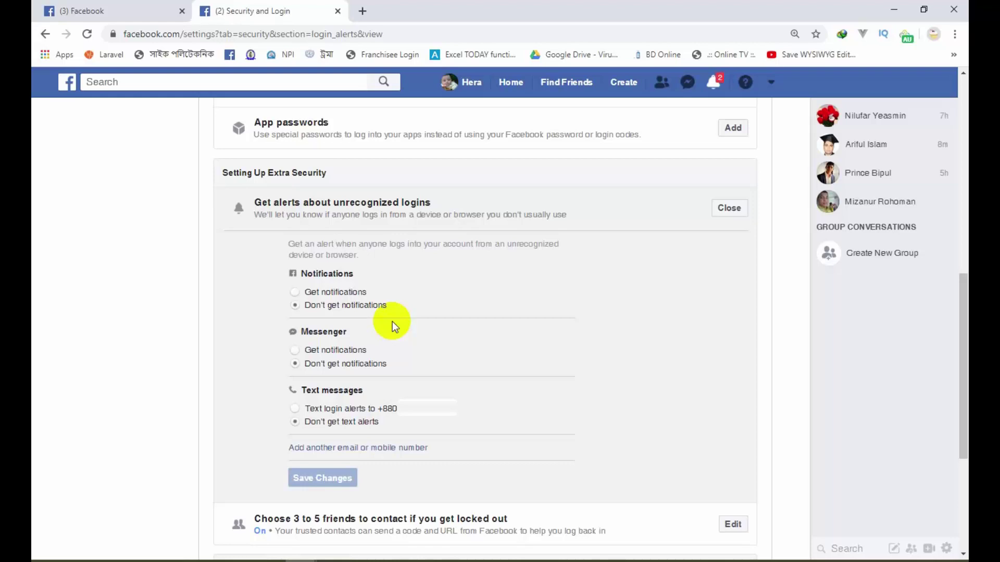
click(295, 292)
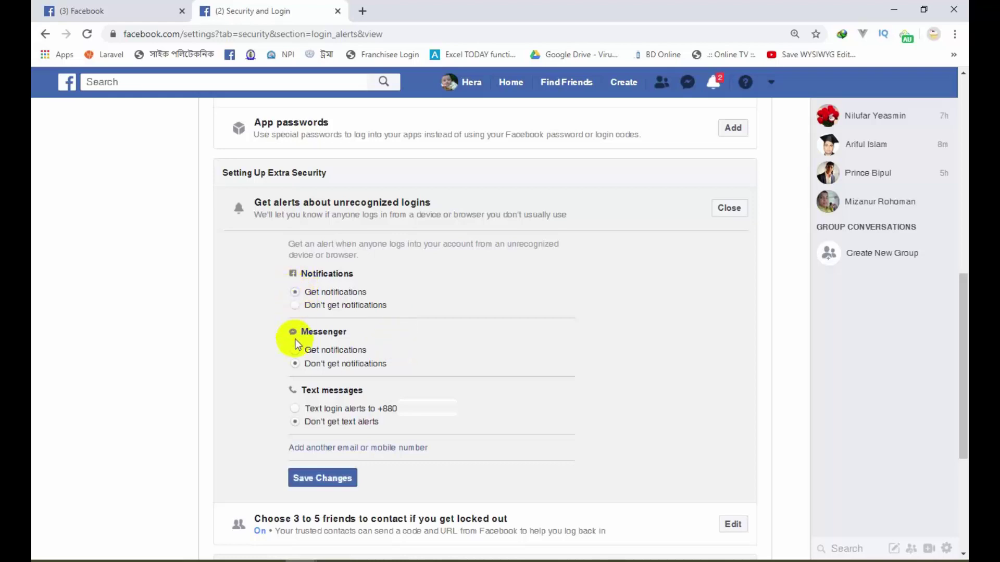
click(295, 350)
click(295, 409)
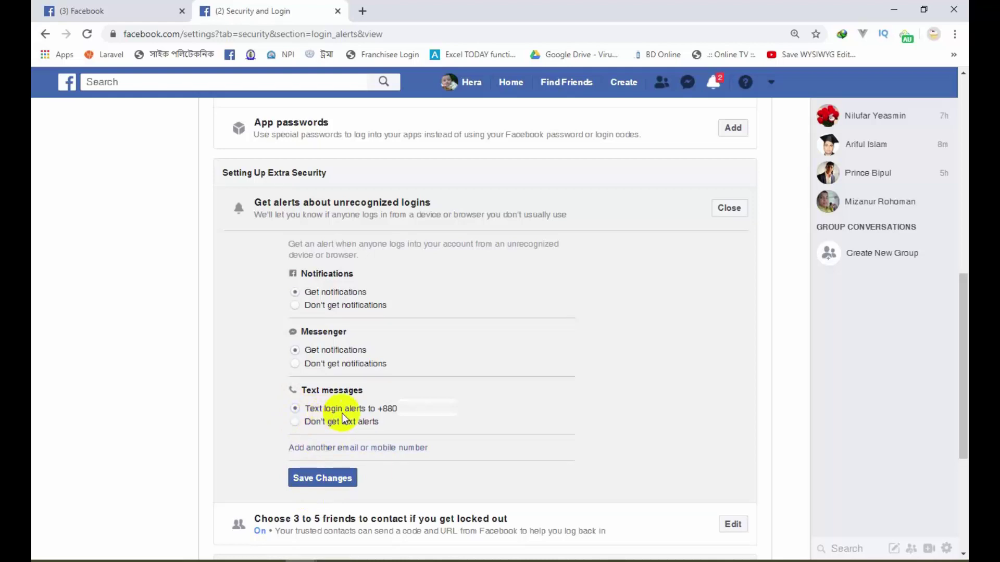
drag(427, 415, 379, 411)
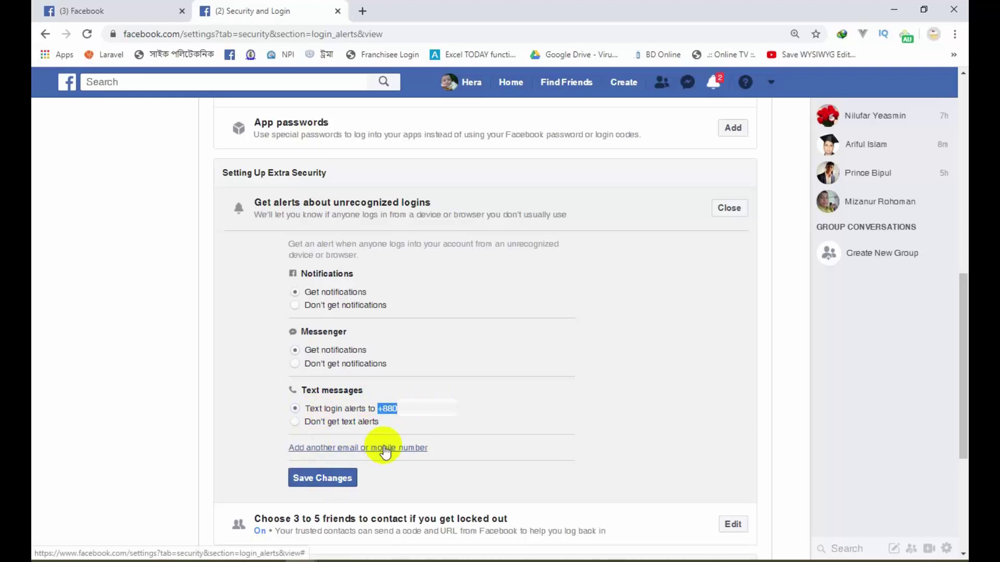
click(335, 479)
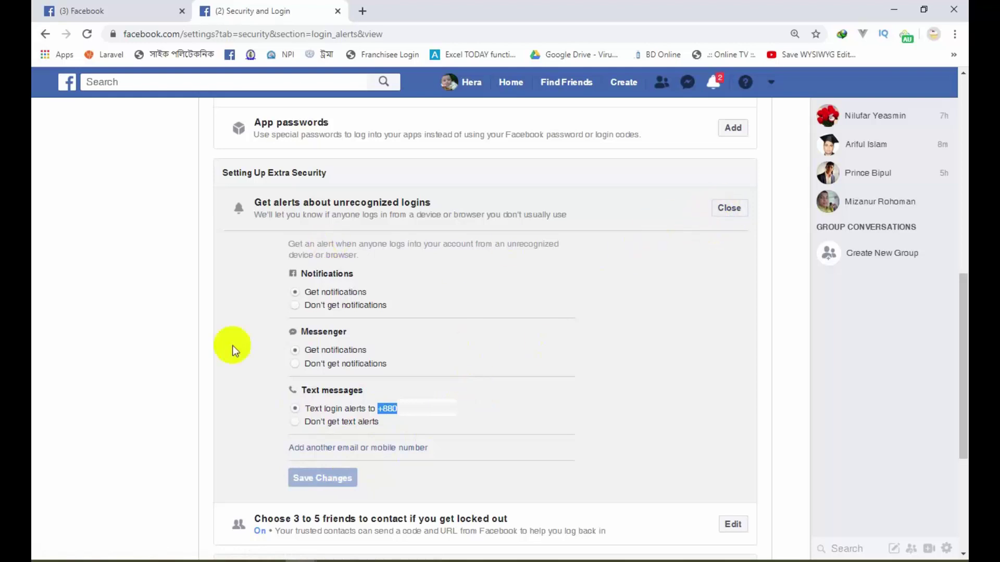
click(699, 307)
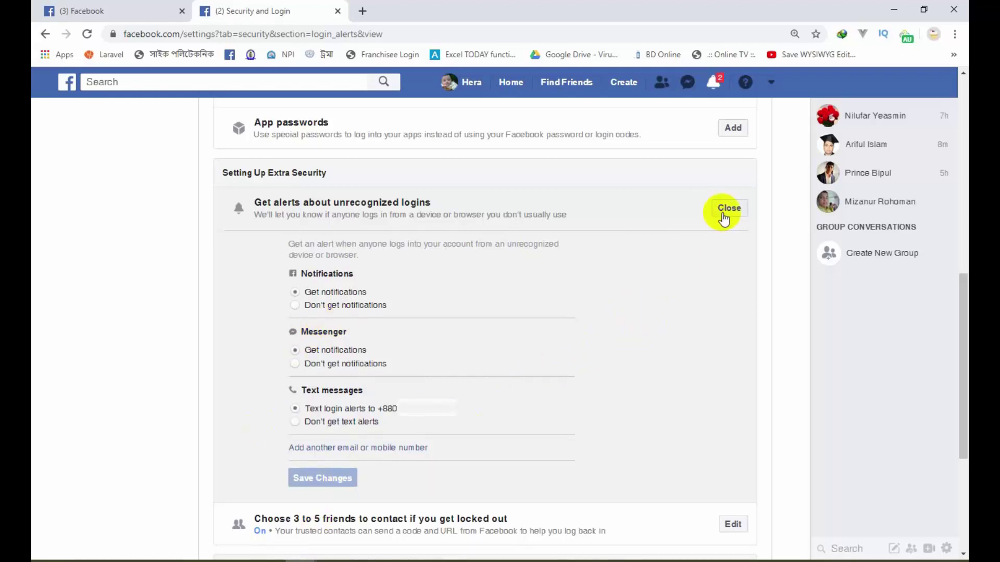
click(724, 211)
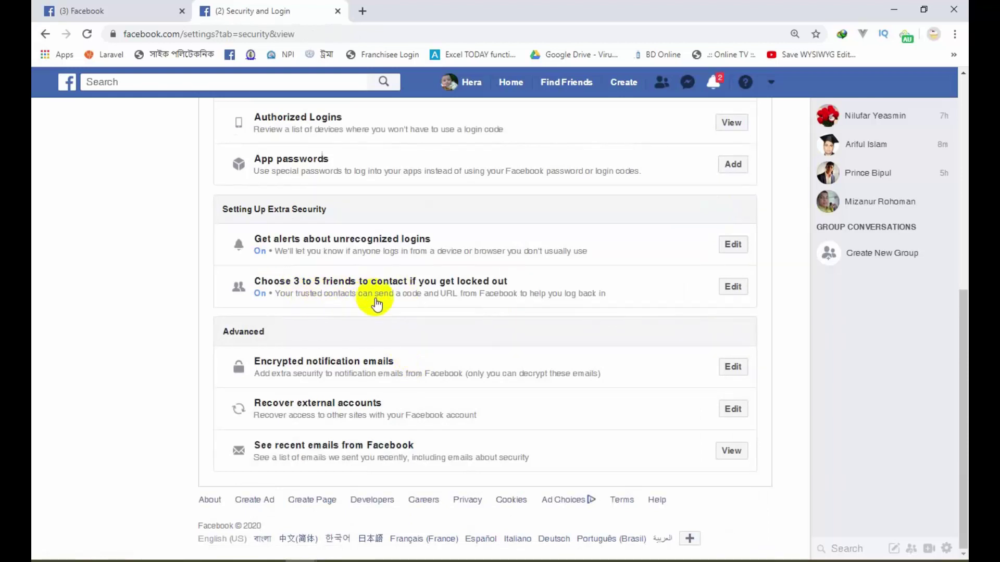
Step: Scroll through the Security and Login settings, then go to Your Facebook Information
scroll(545, 303, up, 8)
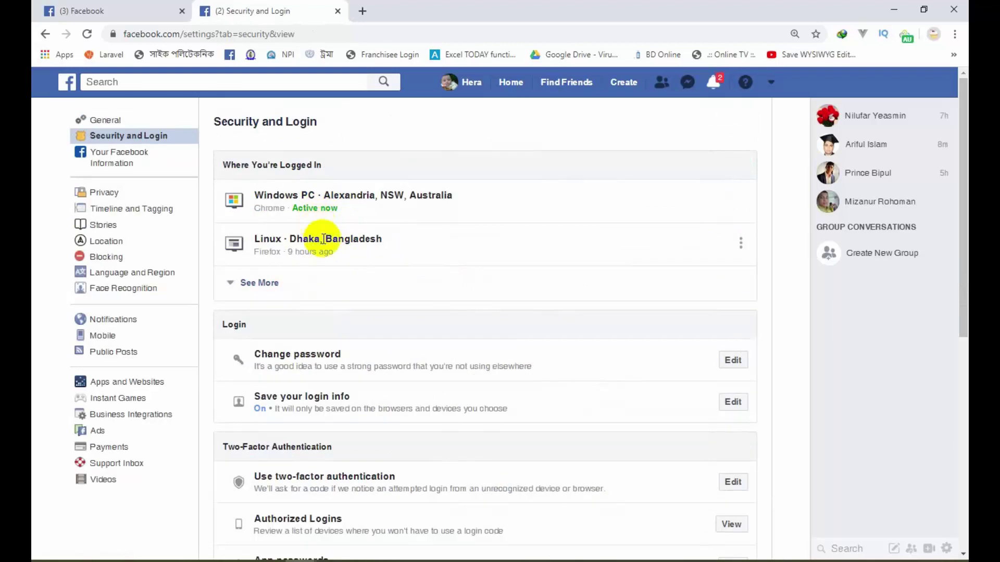
scroll(357, 285, down, 6)
scroll(357, 283, up, 6)
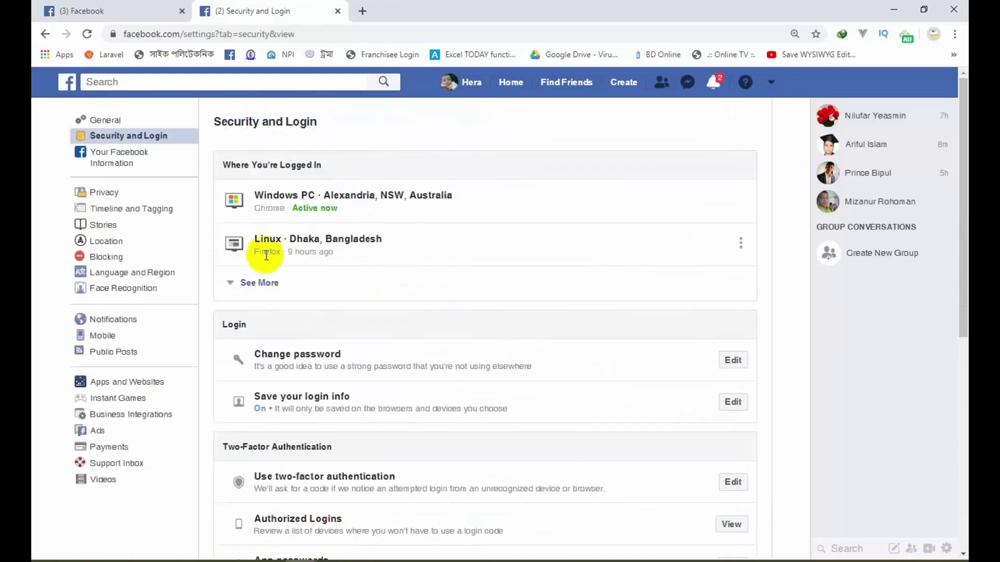
scroll(361, 312, down, 8)
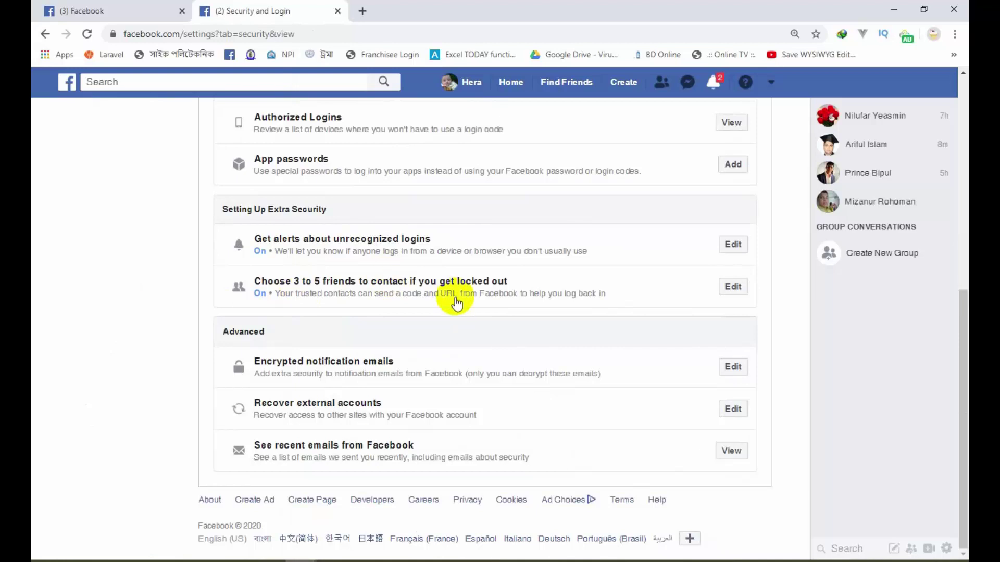
scroll(464, 302, up, 8)
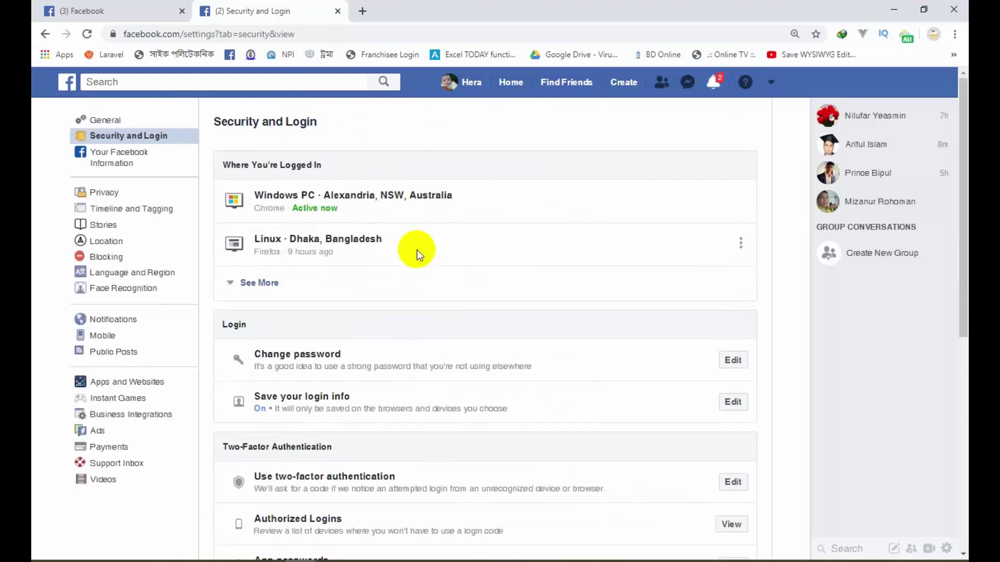
scroll(421, 245, down, 8)
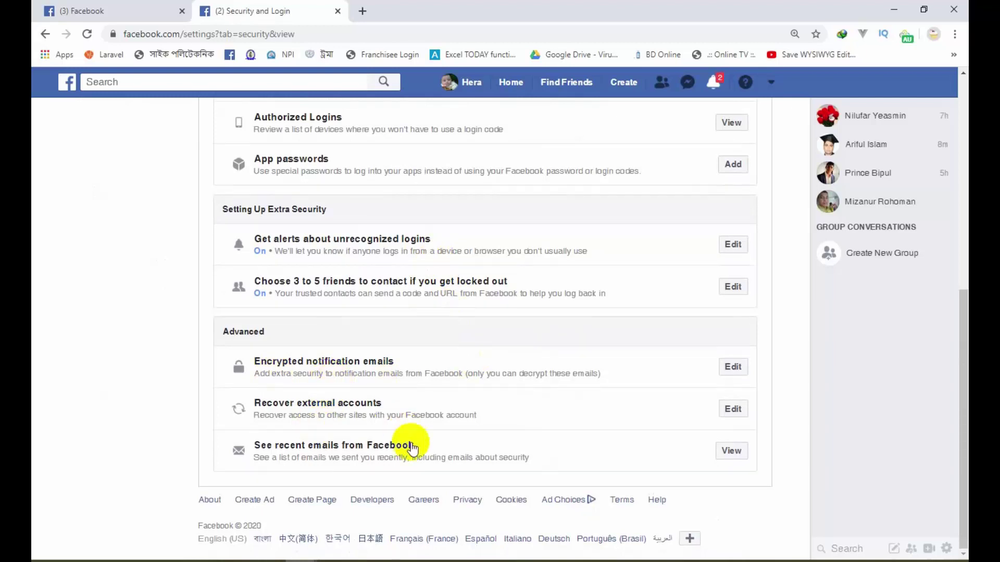
scroll(433, 439, up, 1)
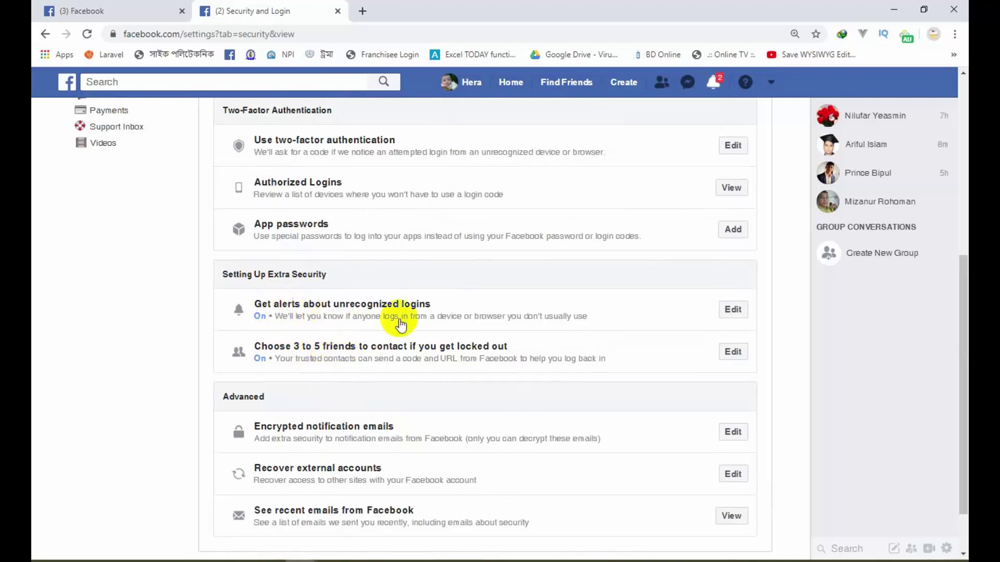
scroll(357, 373, up, 3)
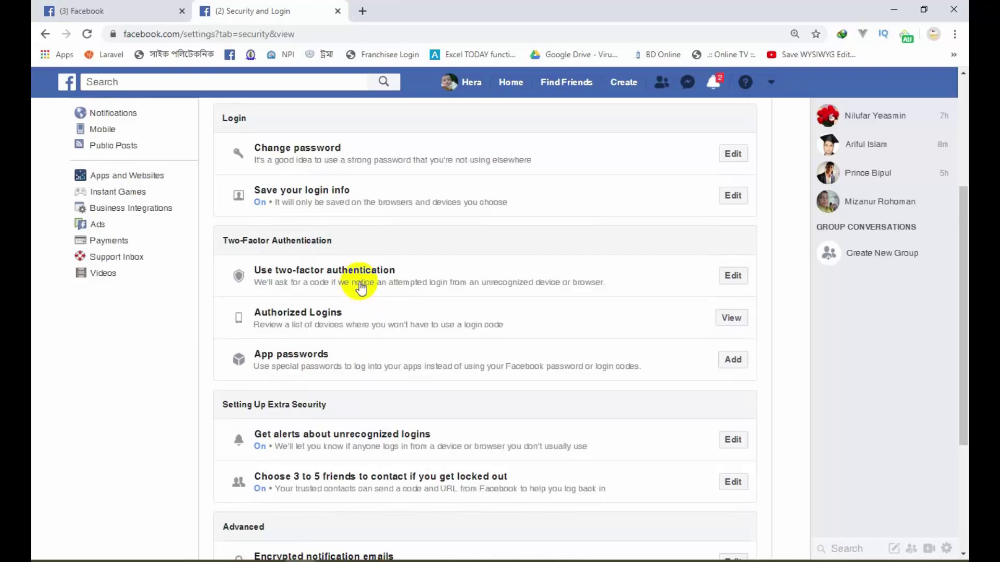
scroll(362, 312, up, 3)
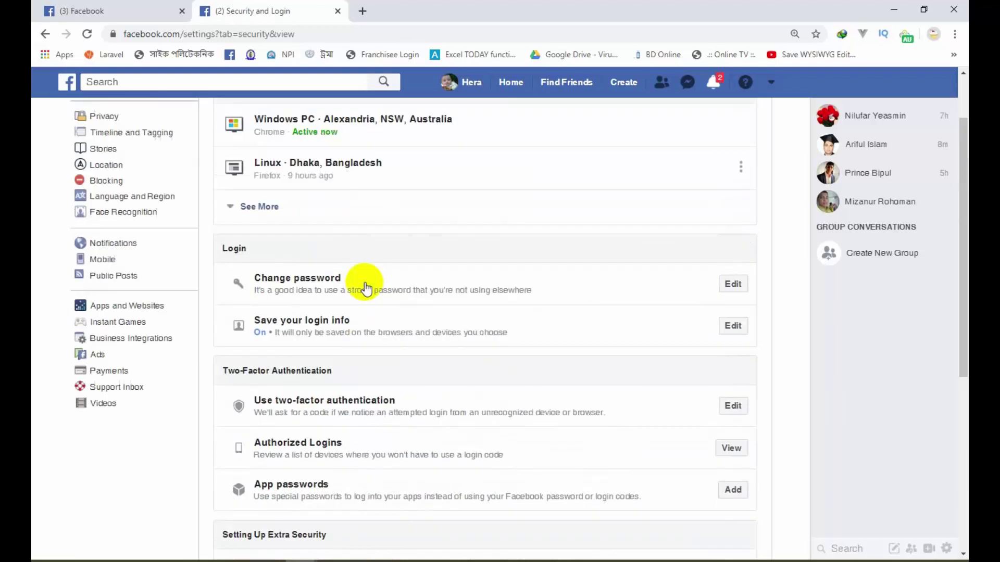
scroll(365, 341, up, 2)
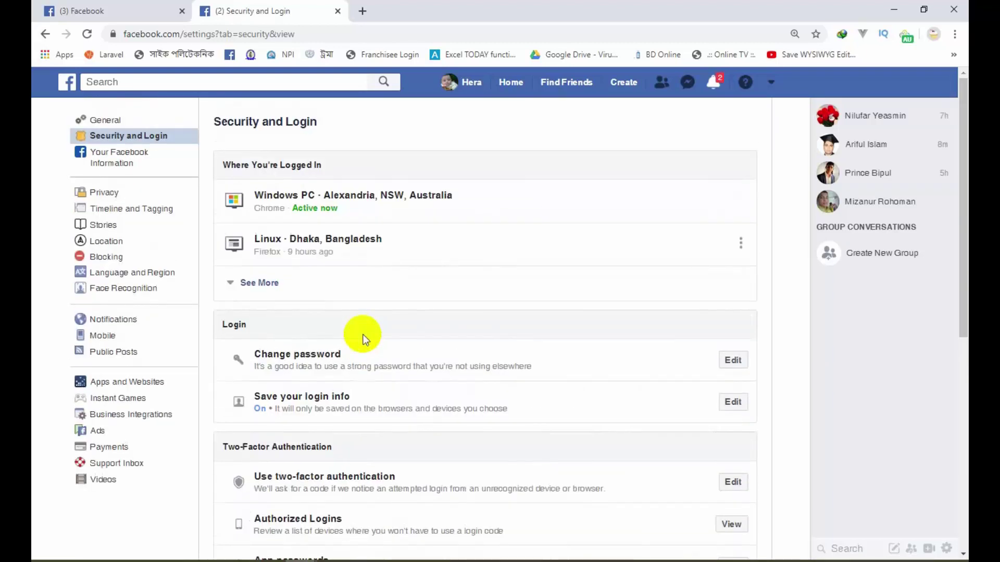
click(104, 167)
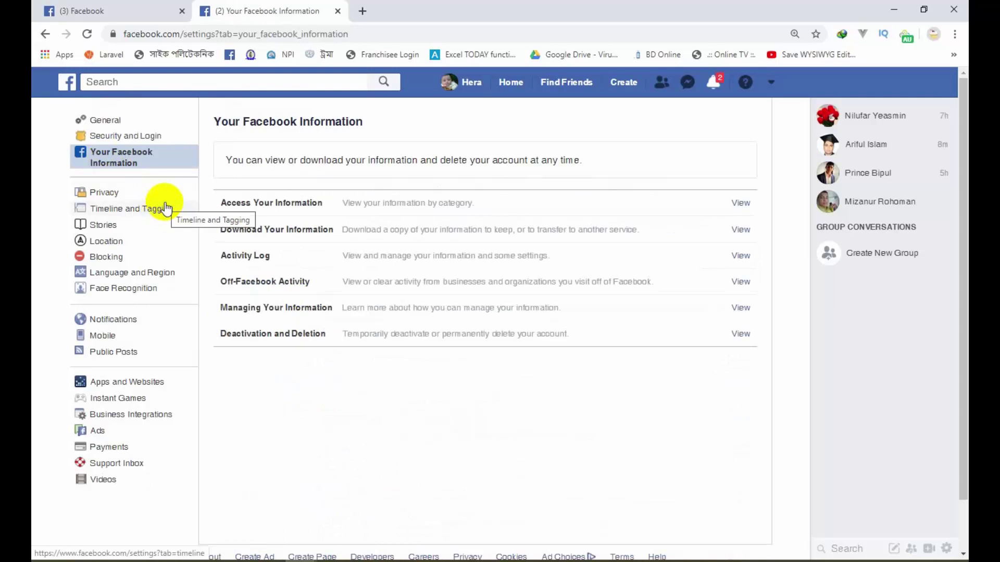
Step: Open Access Your Information and view Your Posts under the Posts category
drag(272, 159, 514, 162)
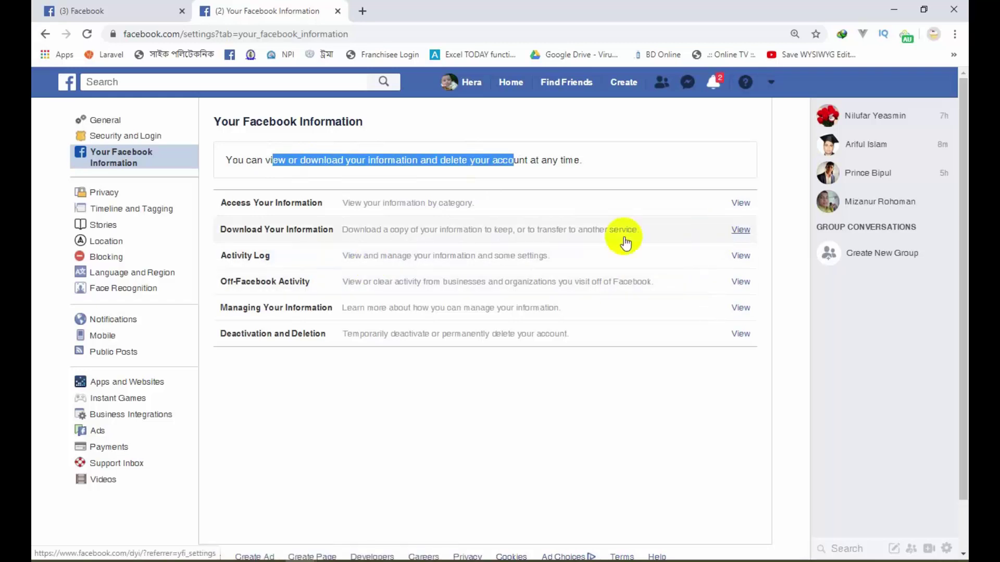
click(742, 205)
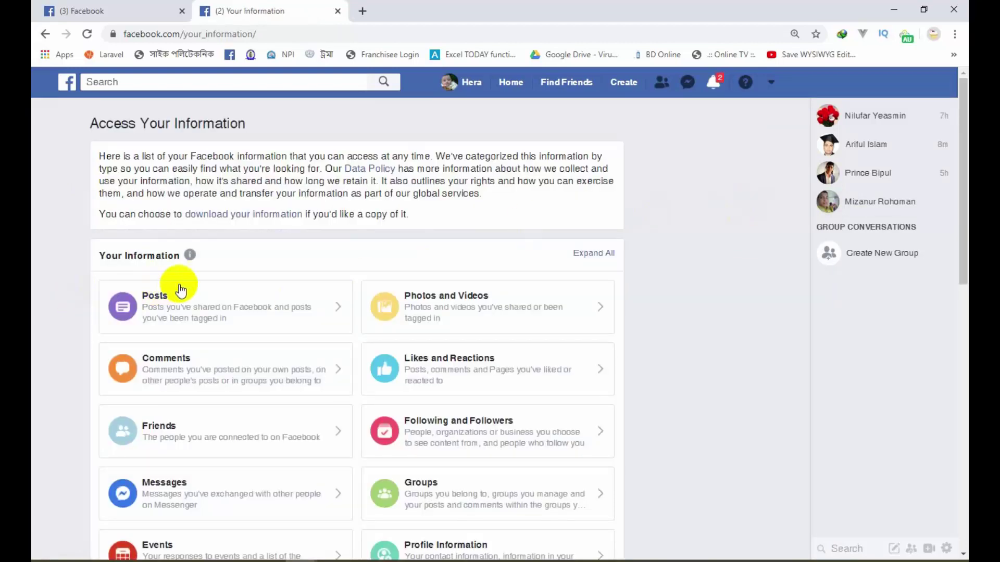
scroll(180, 290, down, 1)
click(156, 234)
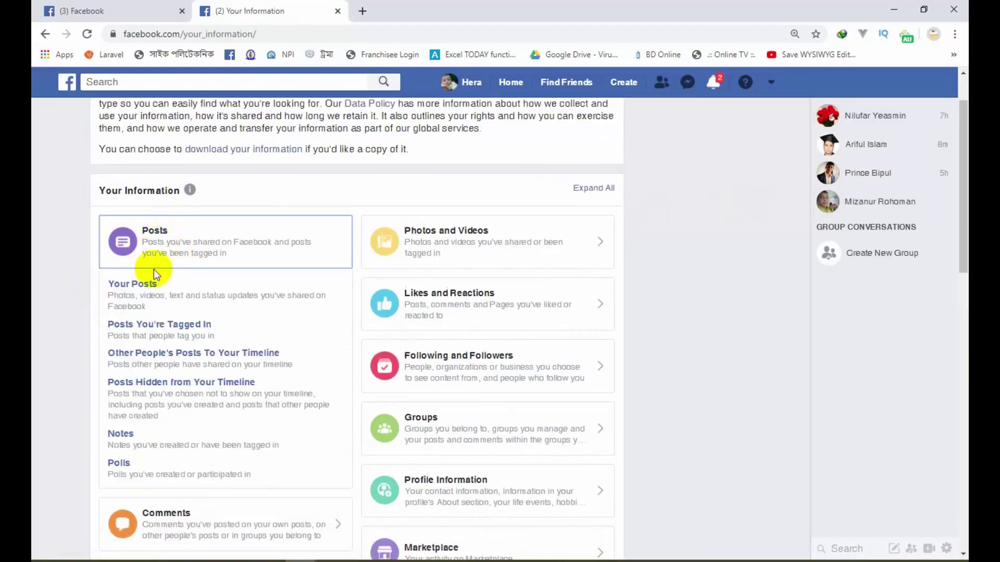
scroll(159, 291, down, 1)
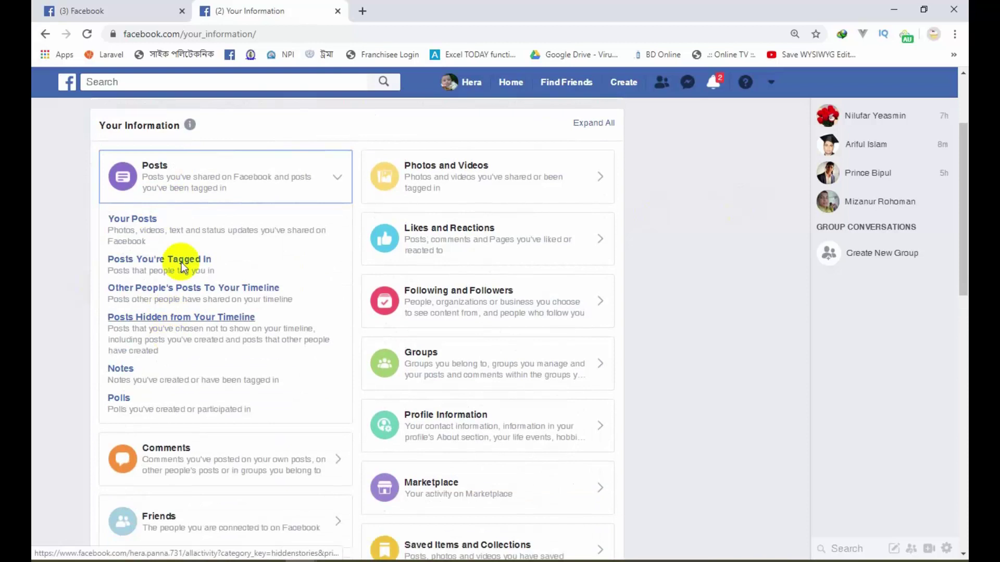
click(141, 221)
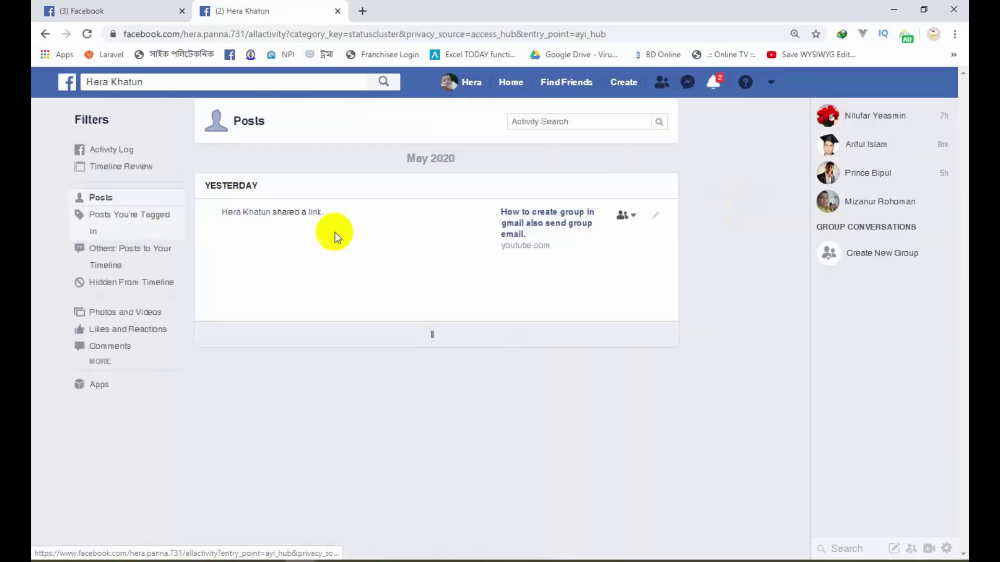
Step: Dismiss the activity log tour and go back to the Access Your Information categories
click(370, 403)
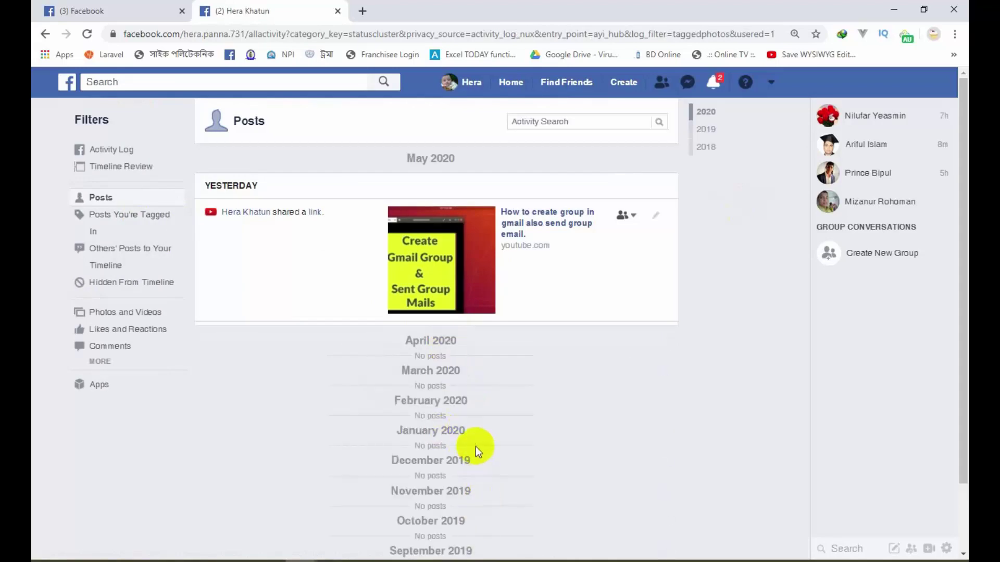
scroll(476, 446, down, 2)
scroll(476, 441, up, 2)
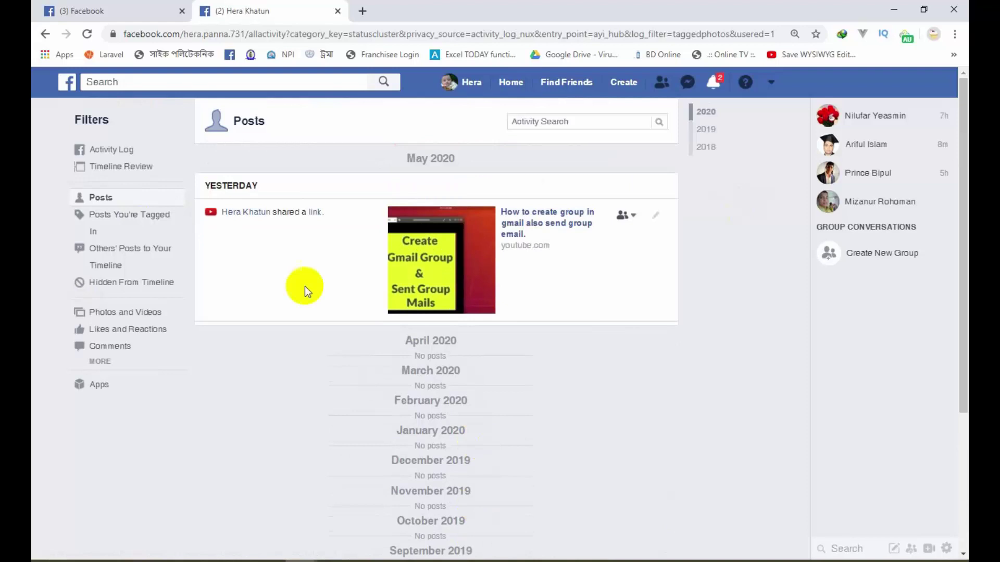
click(45, 36)
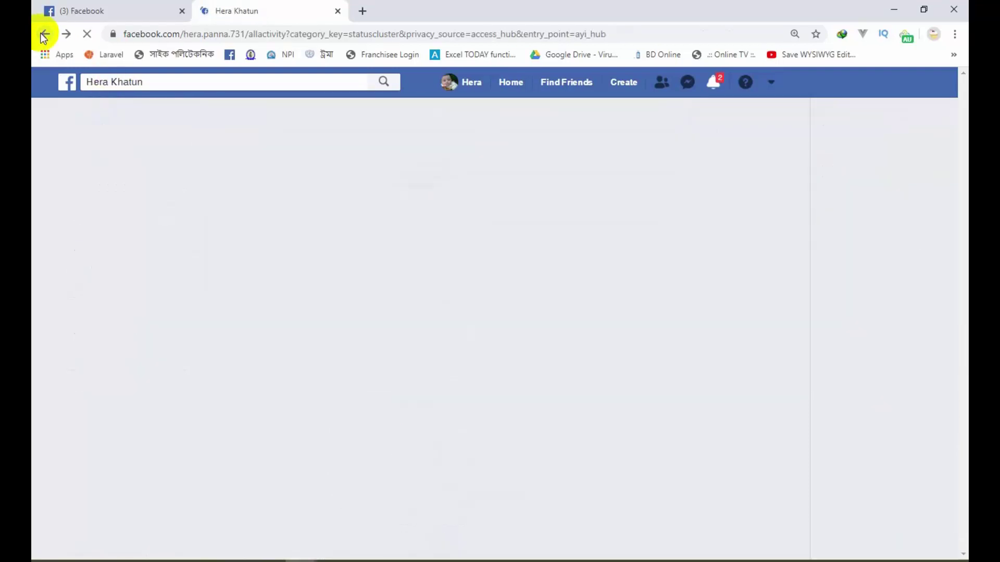
click(44, 36)
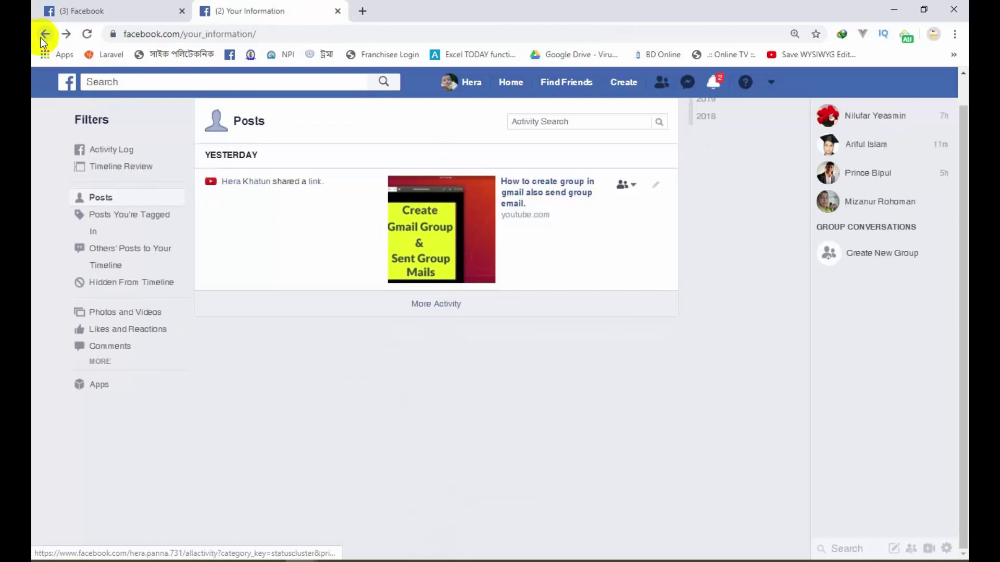
scroll(408, 319, down, 10)
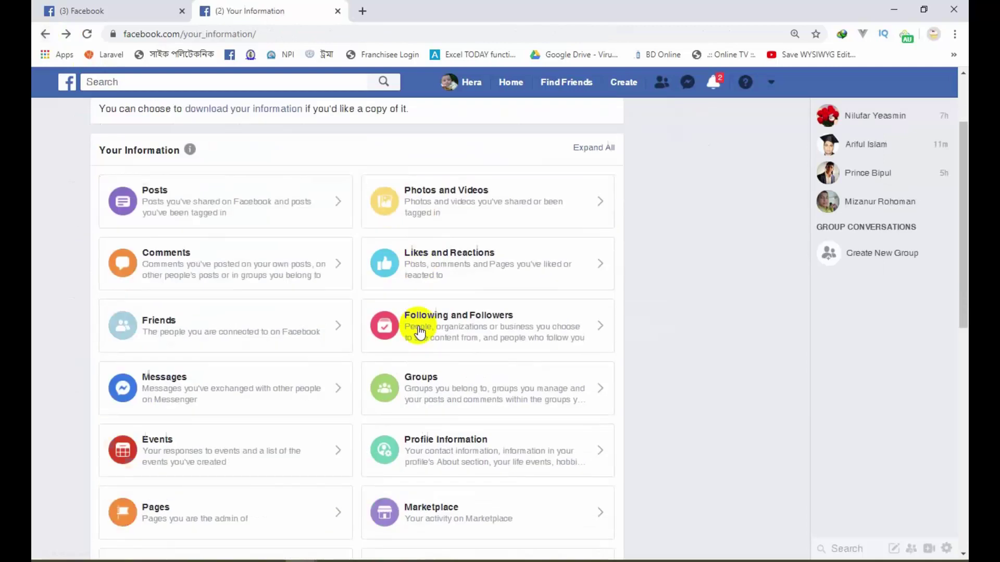
scroll(80, 122, up, 10)
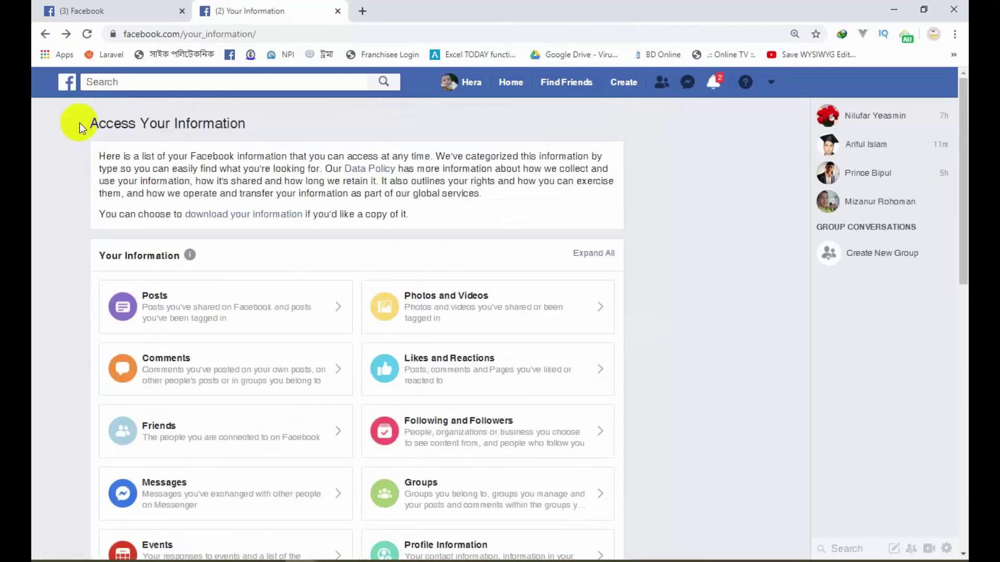
Step: Return to Your Facebook Information, open Off-Facebook Activity and expand More Options
click(44, 34)
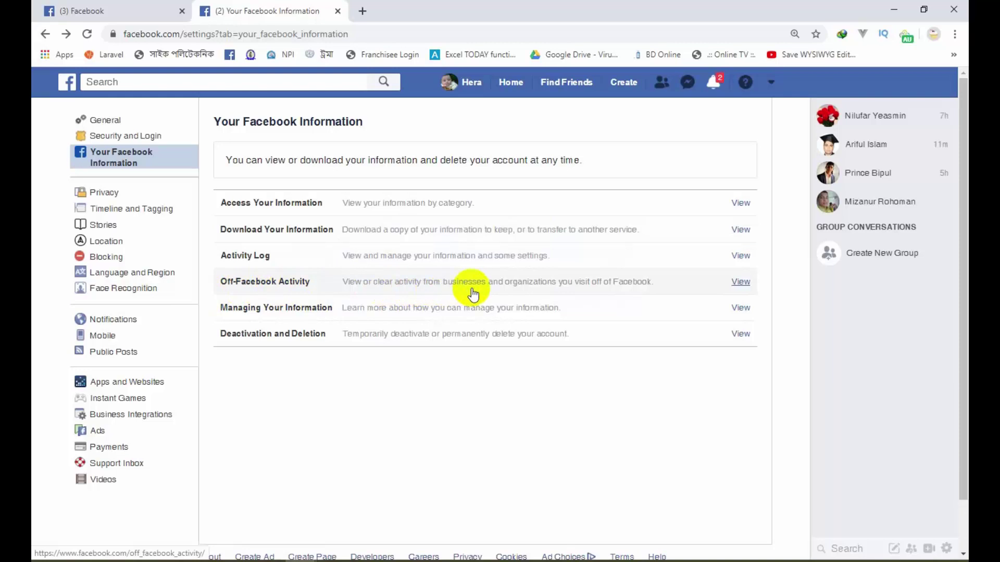
click(553, 285)
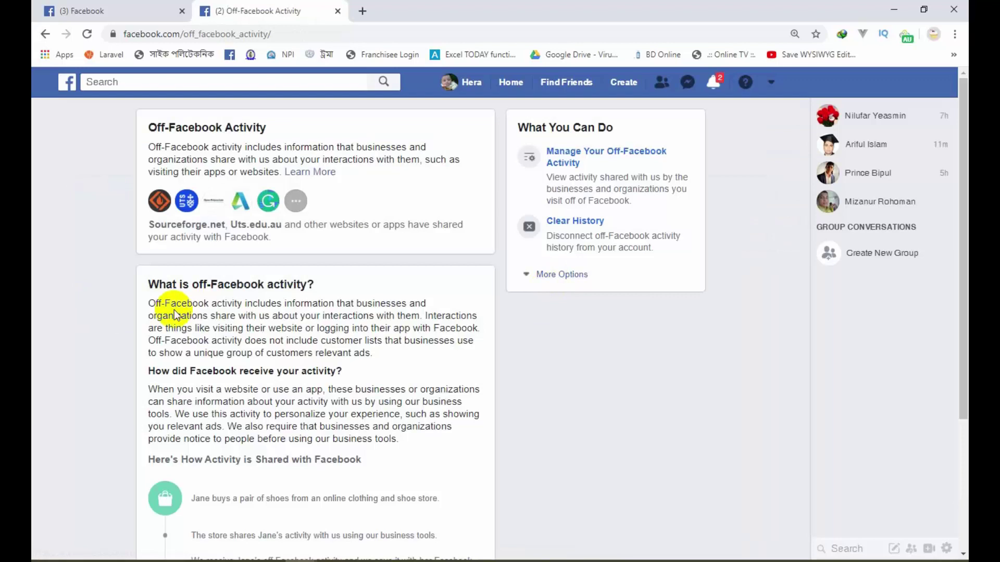
scroll(270, 295, down, 3)
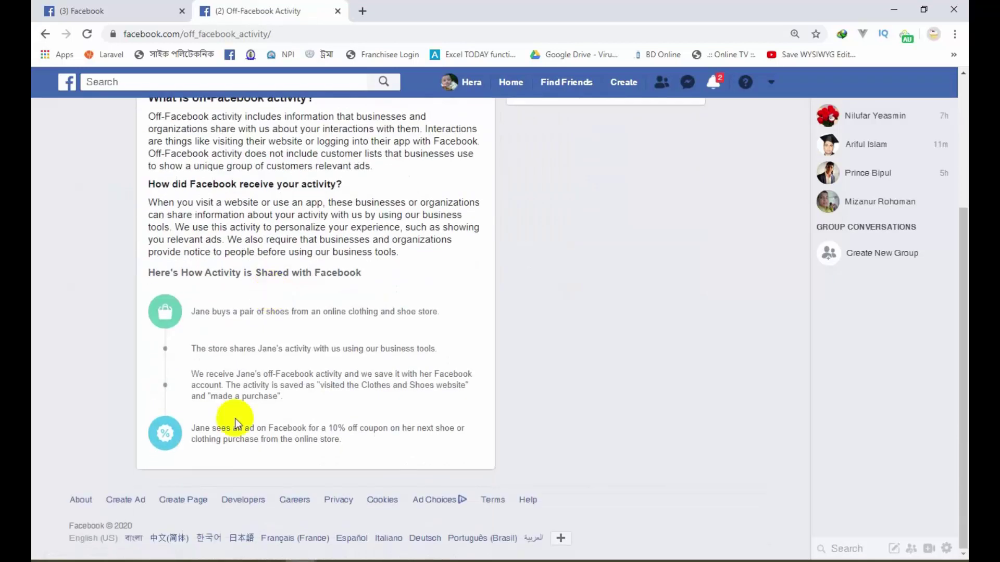
scroll(244, 326, up, 3)
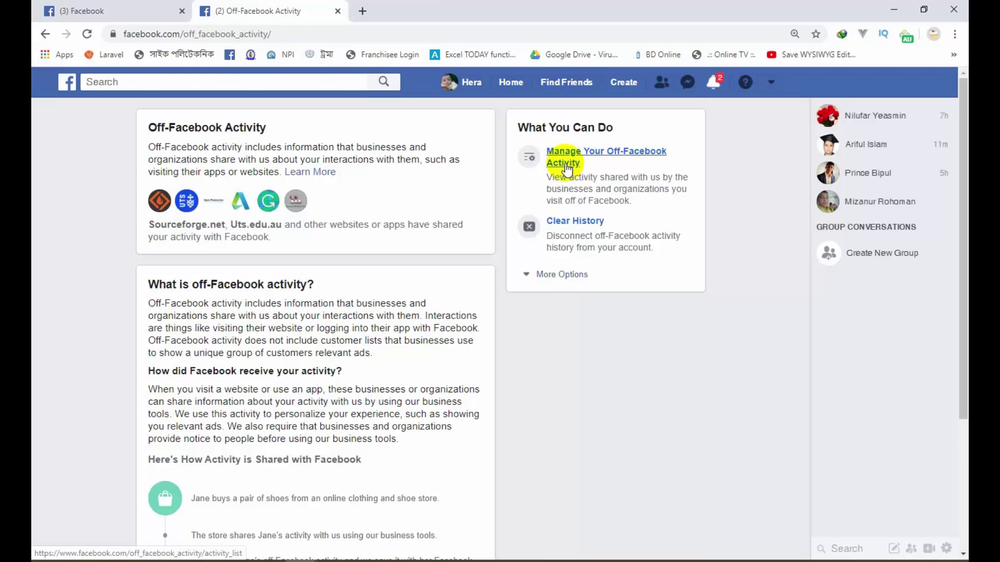
click(579, 273)
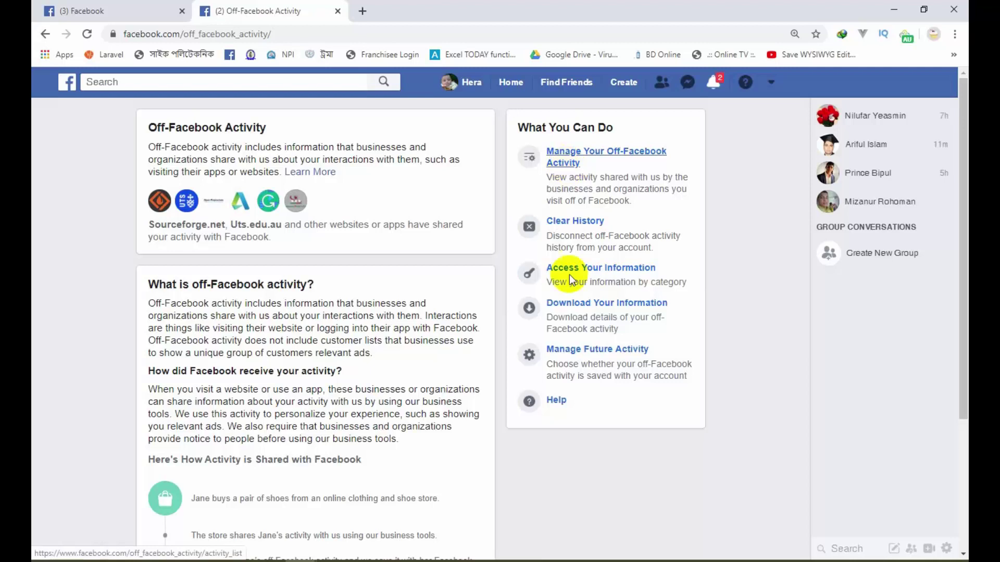
Step: Review Future Off-Facebook Activity (left on) and Activity You've Turned Off, then start Clear History
click(612, 350)
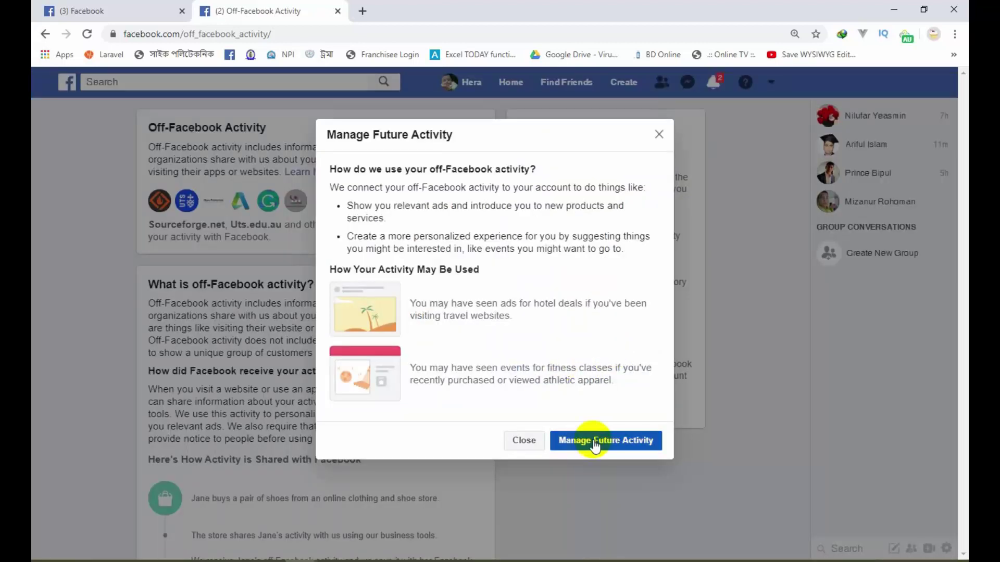
click(596, 441)
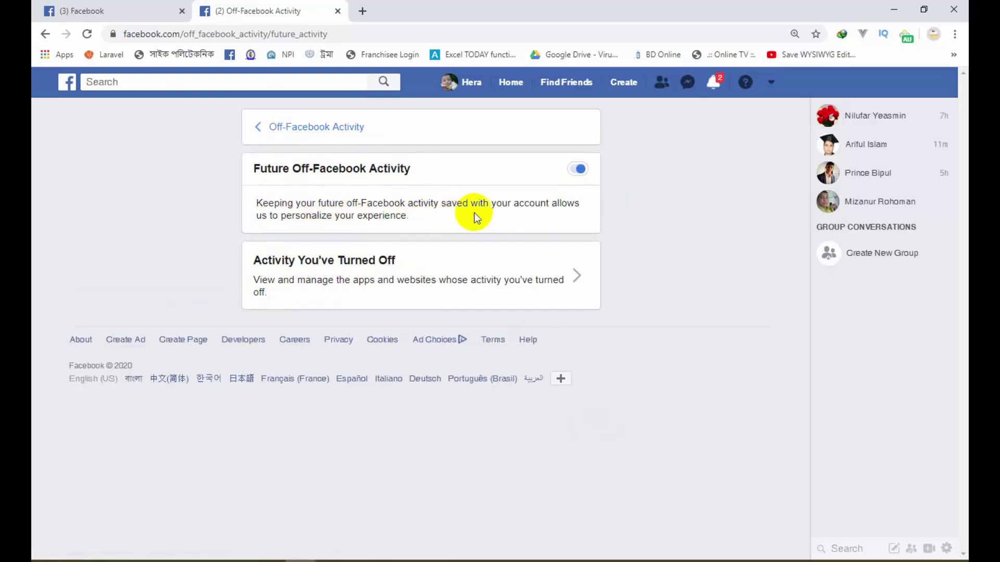
click(458, 274)
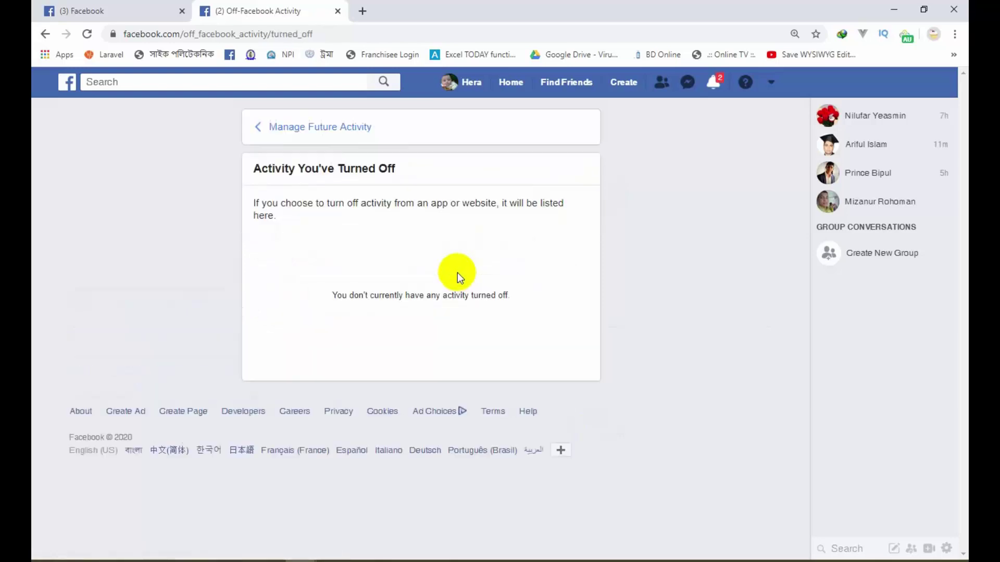
drag(328, 296, 518, 299)
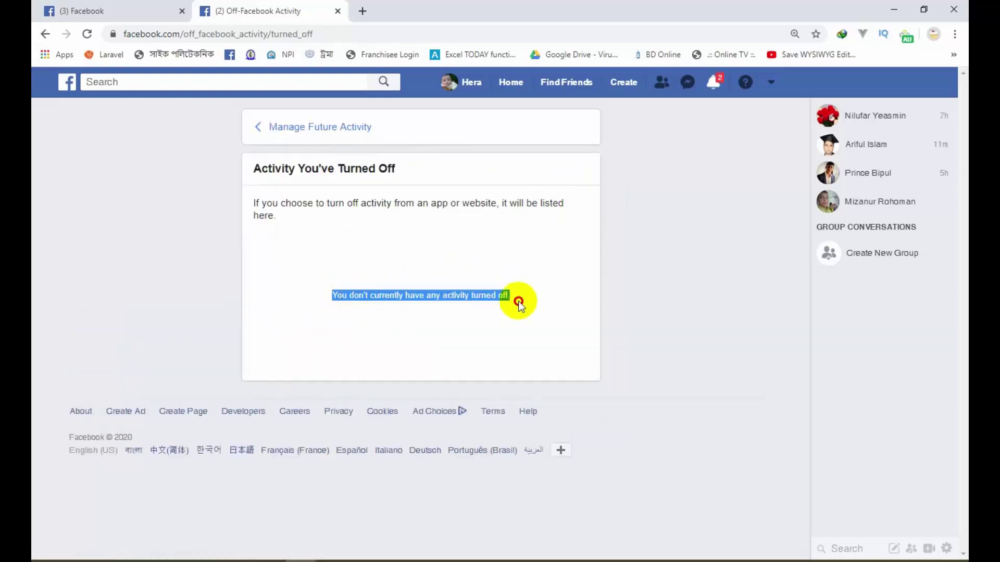
click(260, 128)
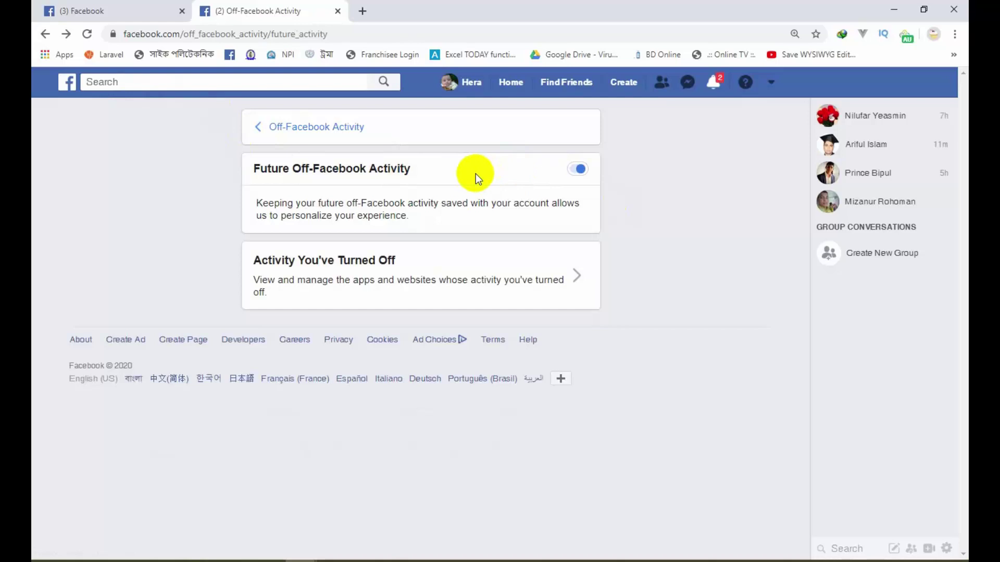
click(257, 127)
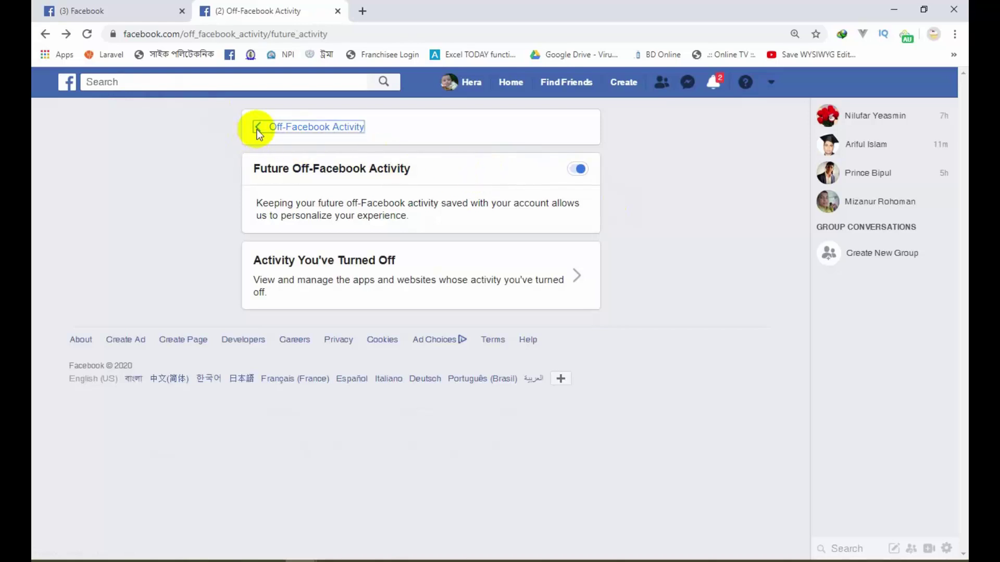
click(575, 222)
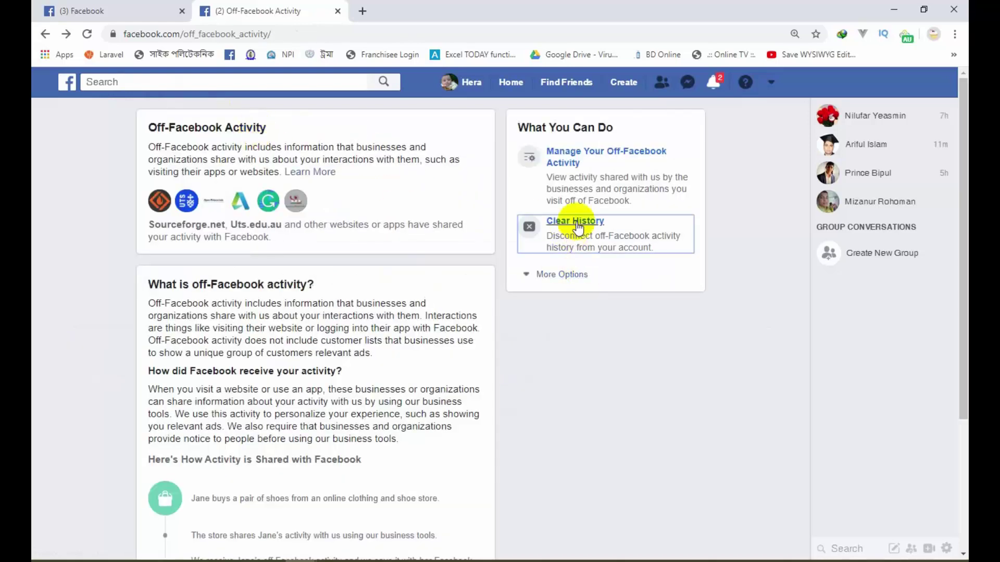
Step: Confirm Clear History, verify no off-Facebook activity remains, and return to Your Facebook Information
click(582, 356)
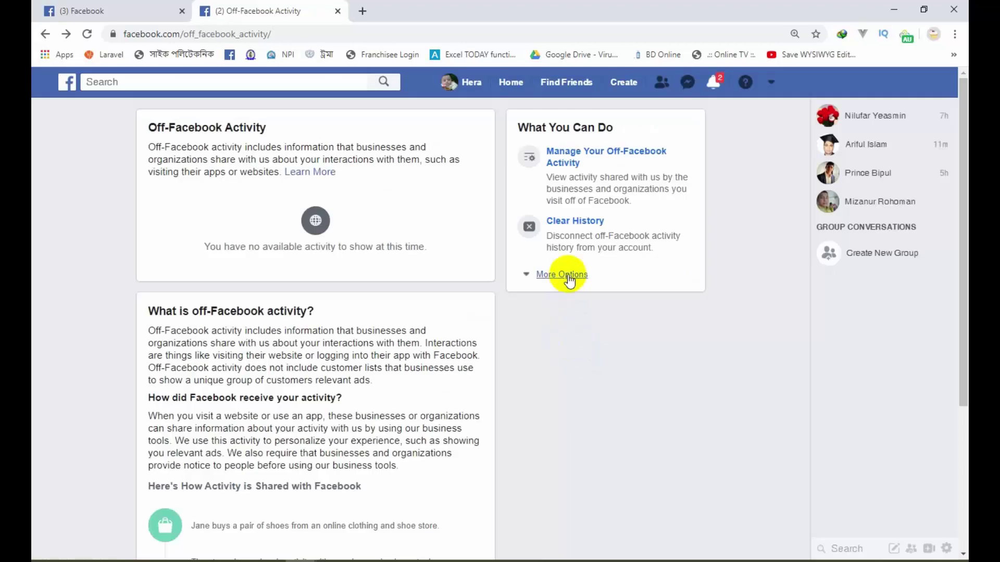
click(561, 165)
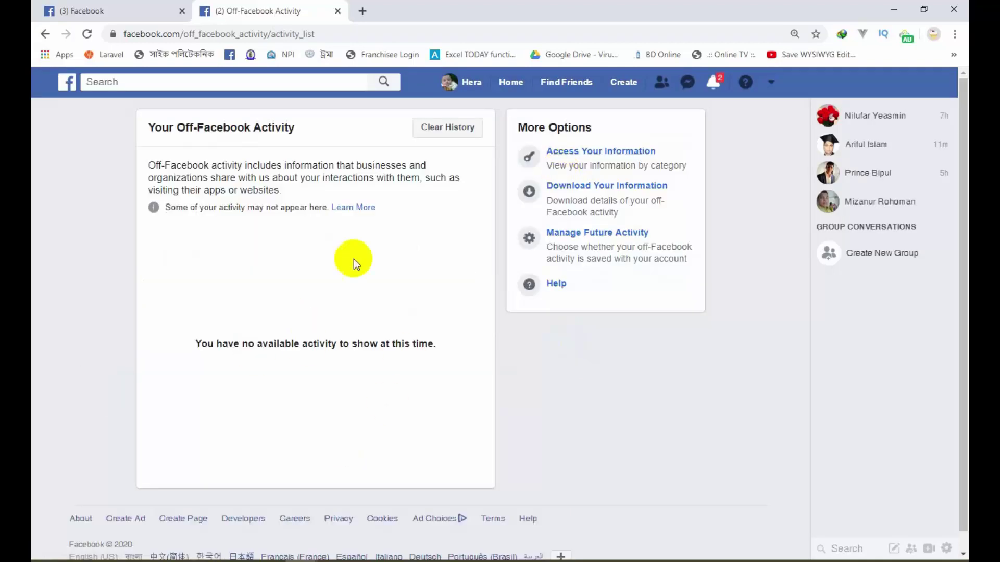
click(46, 35)
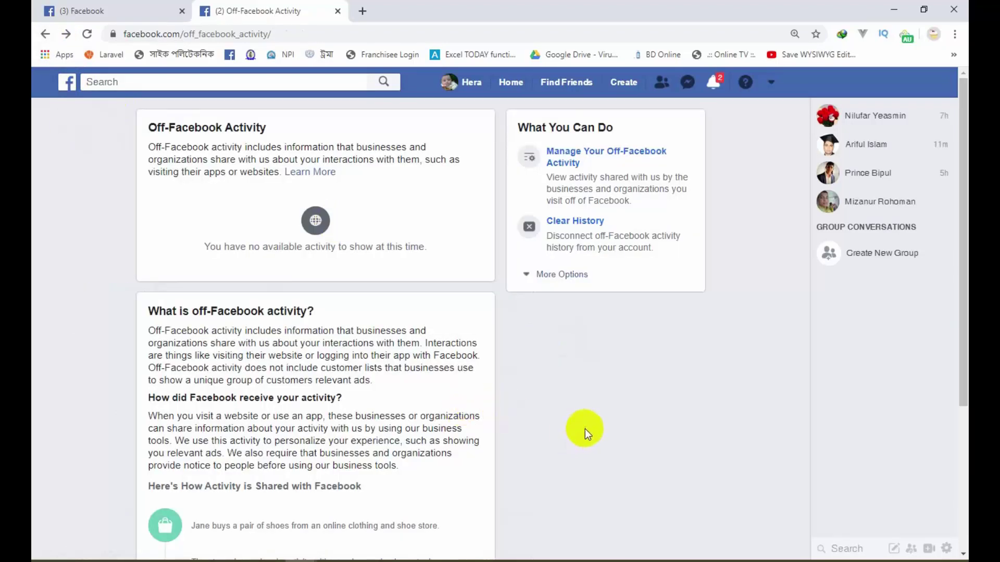
scroll(590, 427, down, 4)
scroll(592, 425, up, 3)
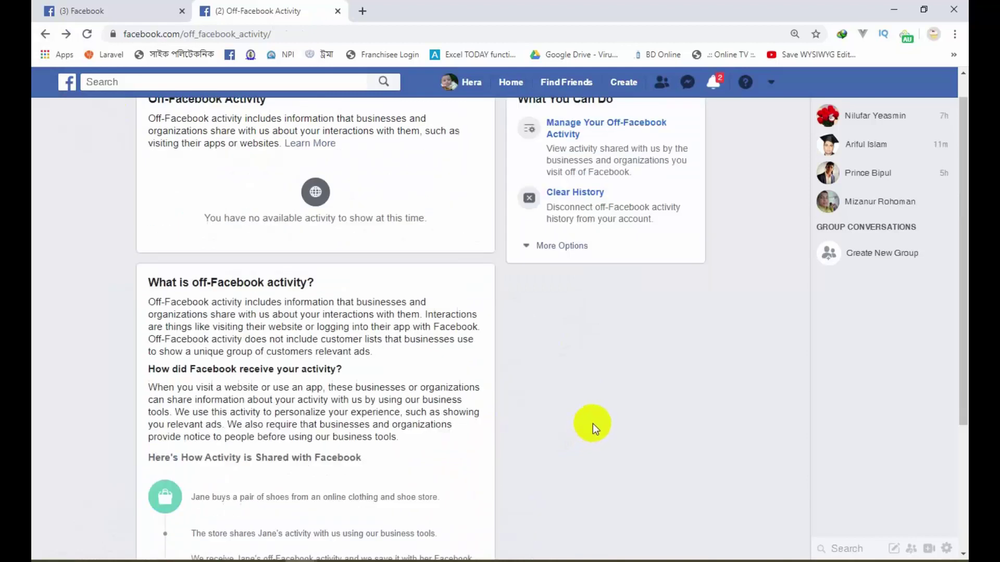
scroll(593, 423, down, 3)
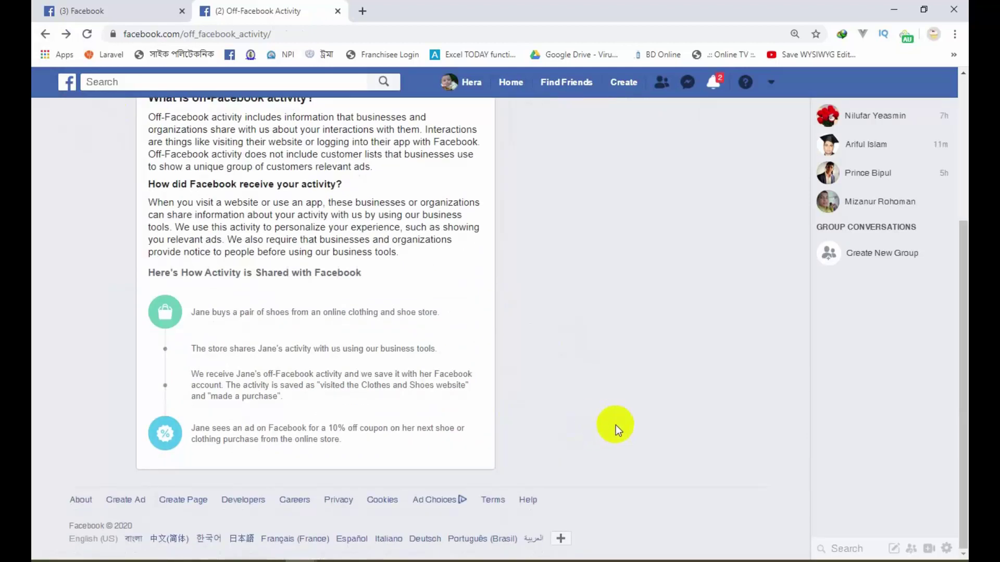
scroll(621, 420, up, 4)
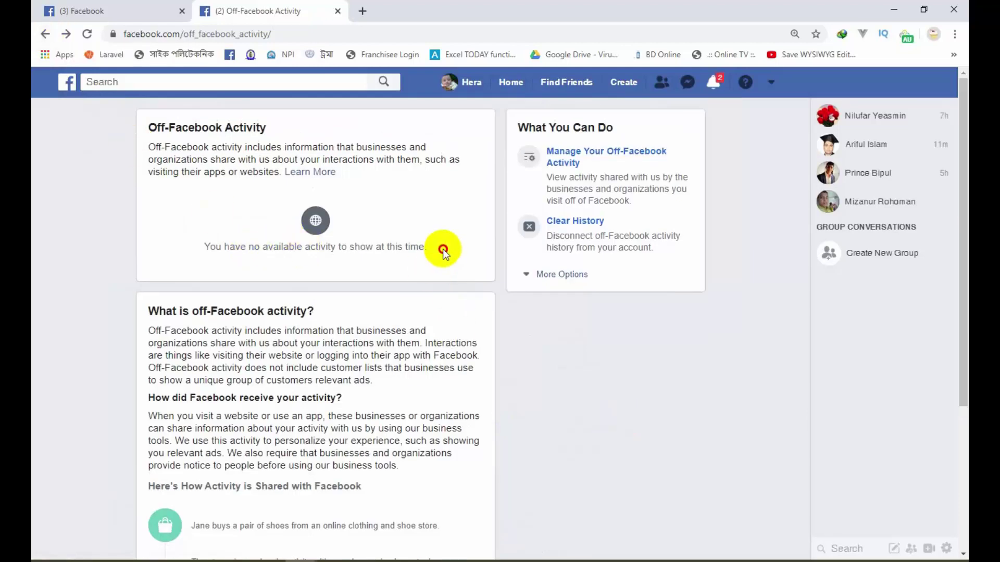
drag(443, 250, 203, 247)
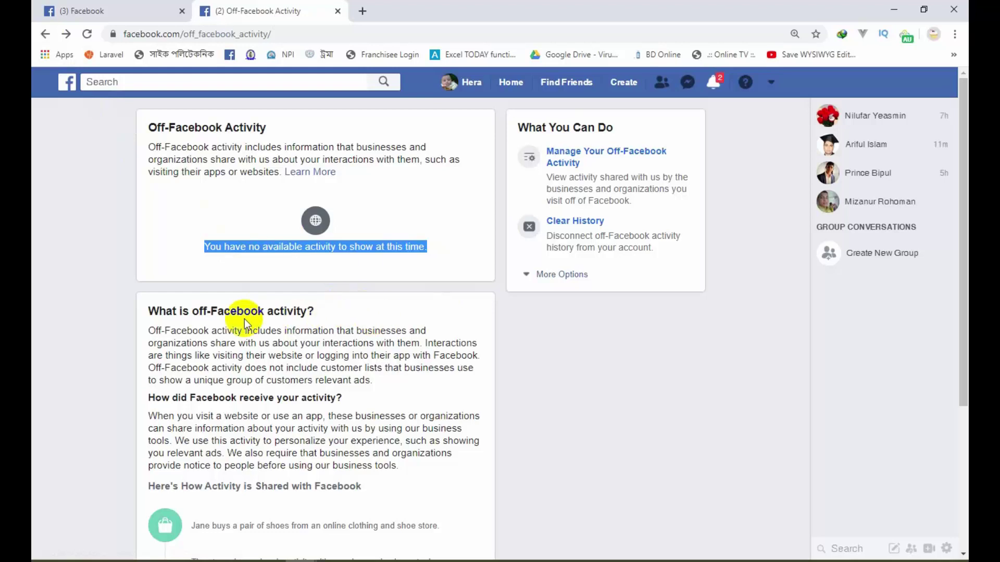
click(45, 35)
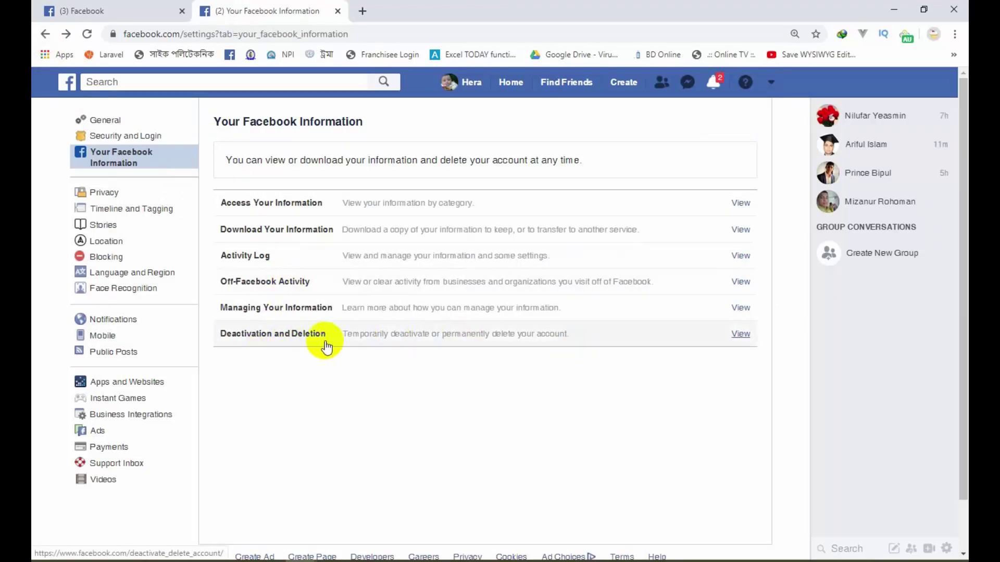
click(539, 343)
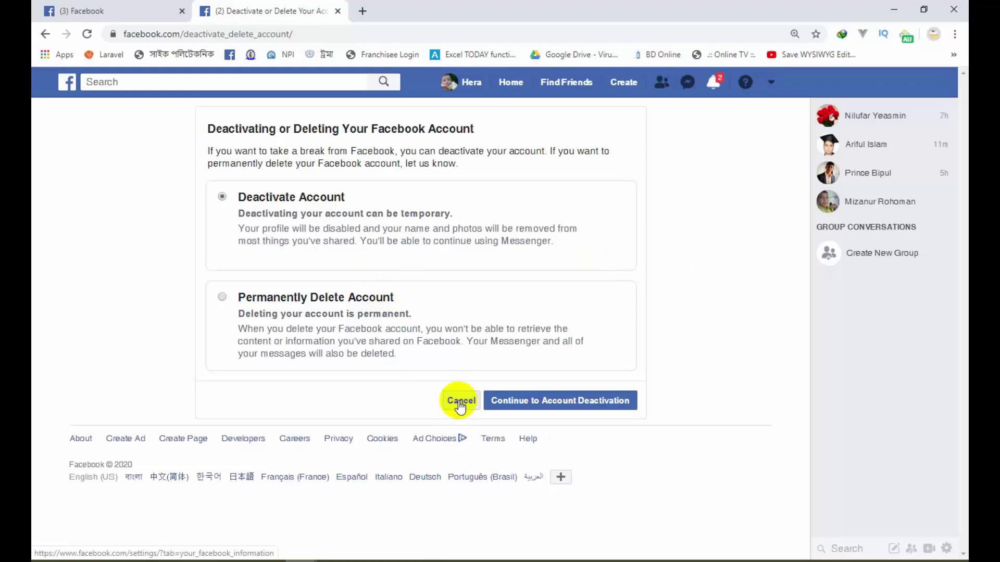
click(322, 304)
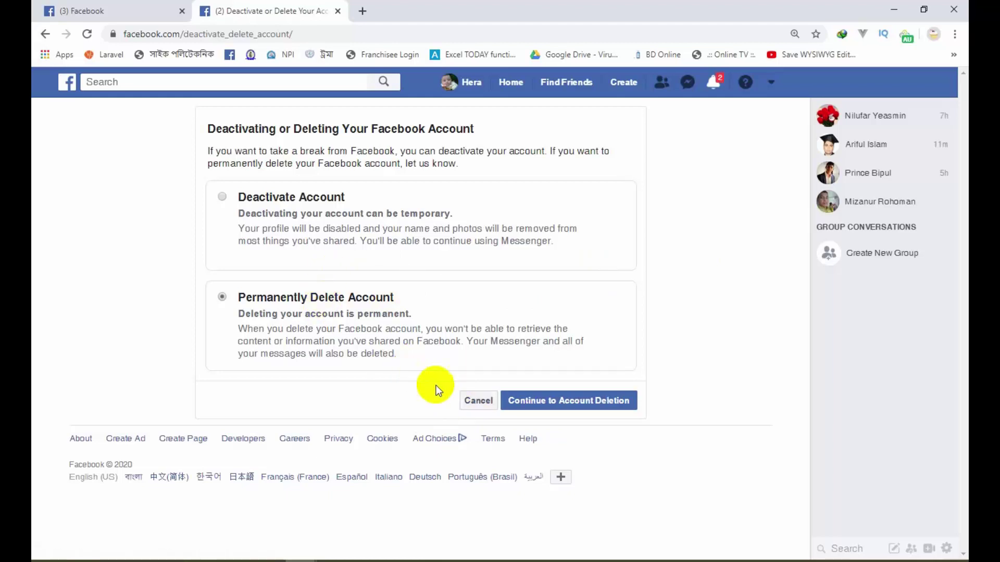
click(463, 400)
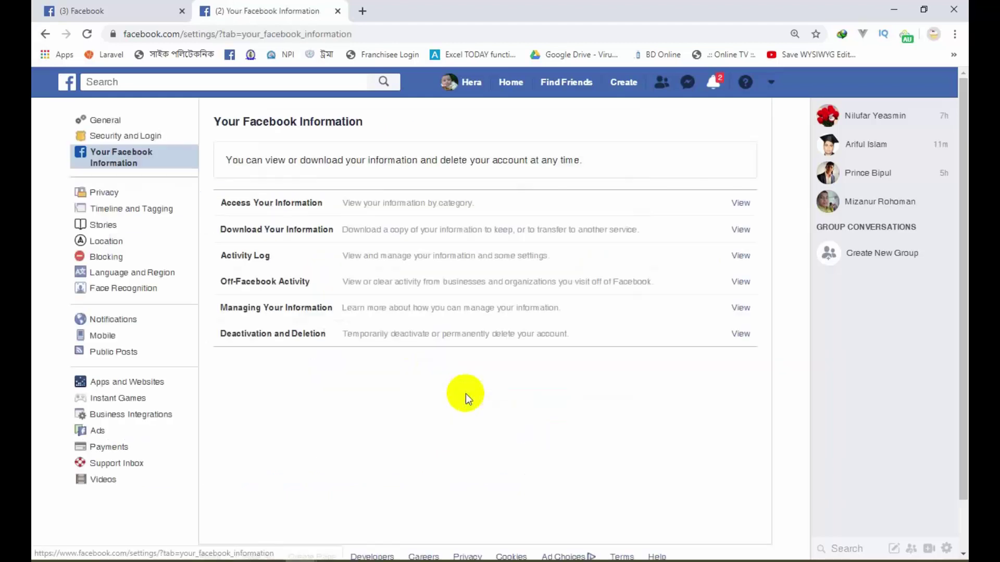
Step: In Privacy settings, open the future-posts audience choices and pick Custom
click(110, 194)
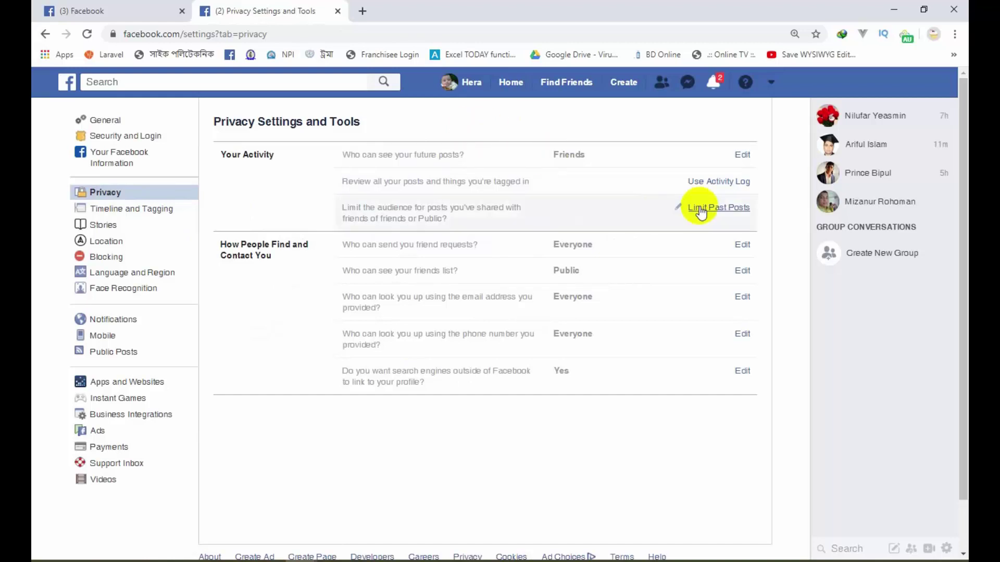
click(742, 156)
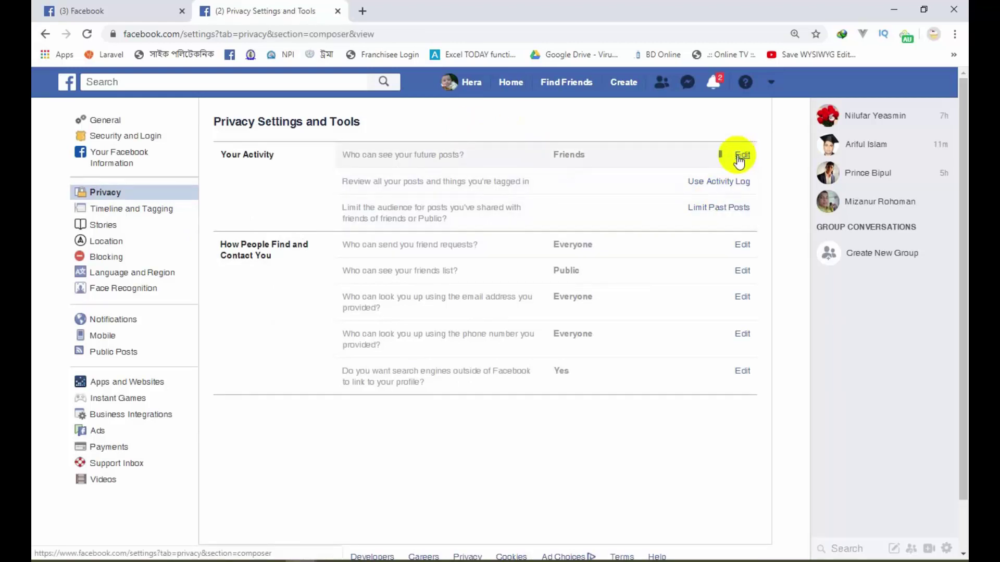
click(616, 260)
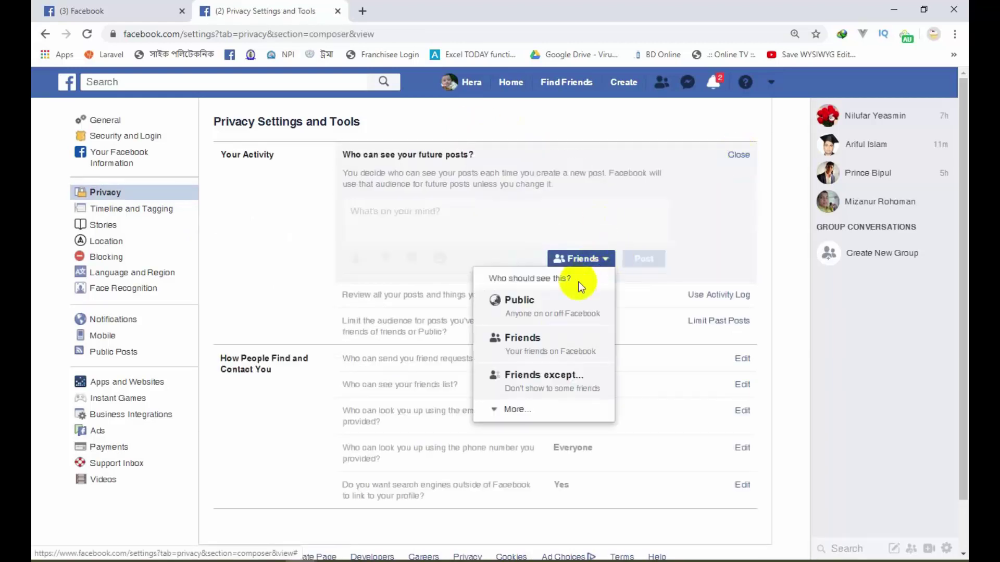
click(521, 415)
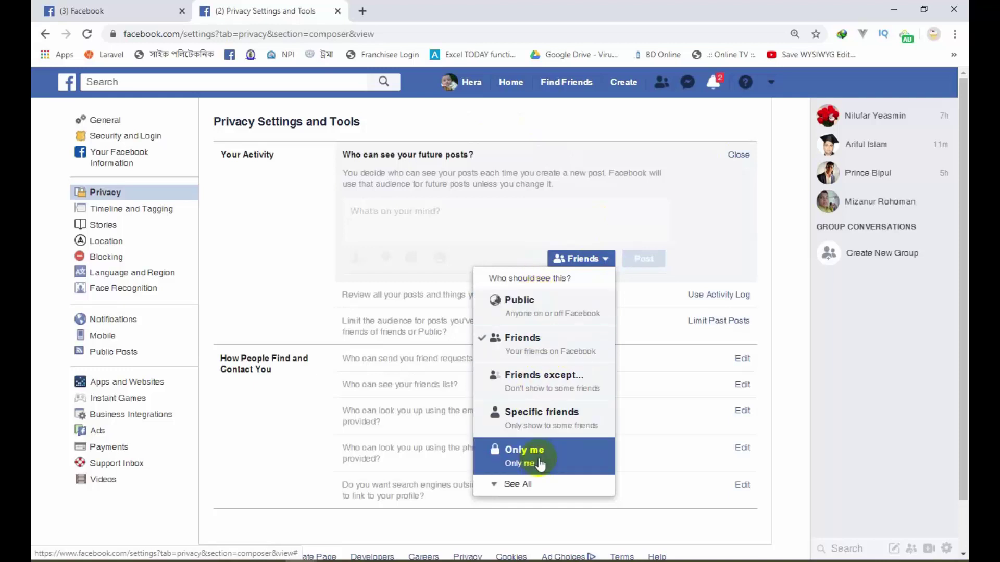
click(523, 484)
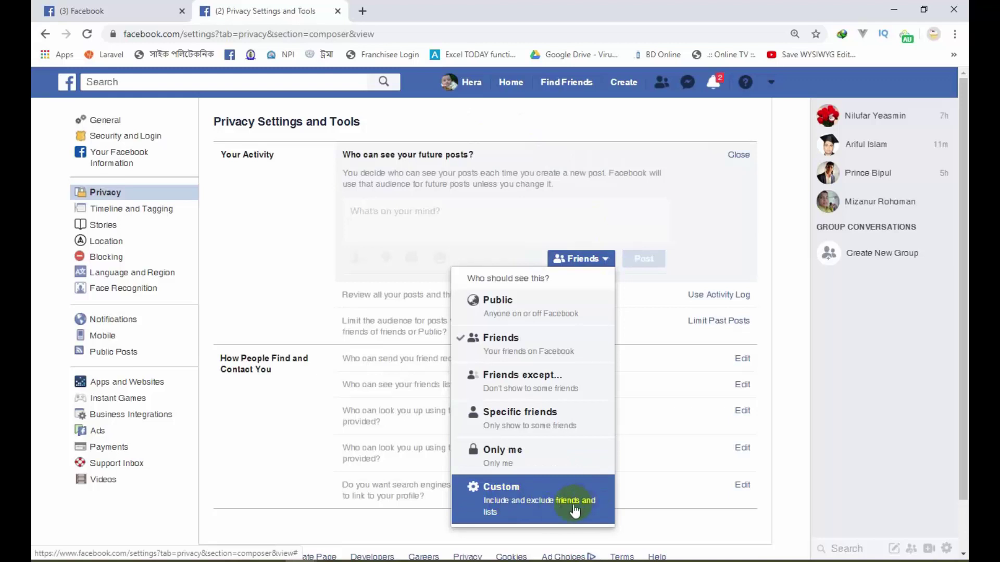
click(544, 492)
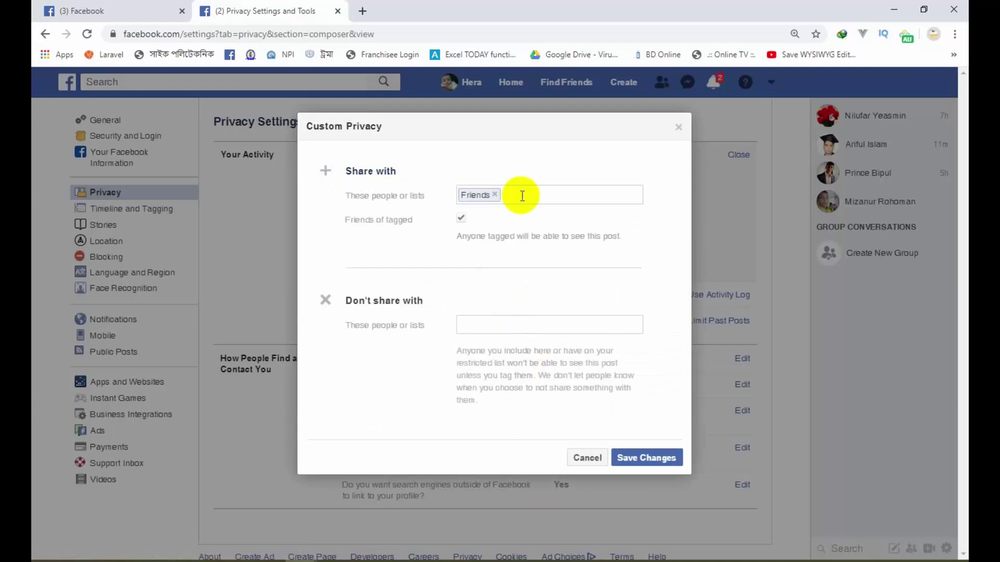
Step: Try excluding a suggested friend, then cancel the custom audience and keep Friends
click(475, 322)
text(ar)
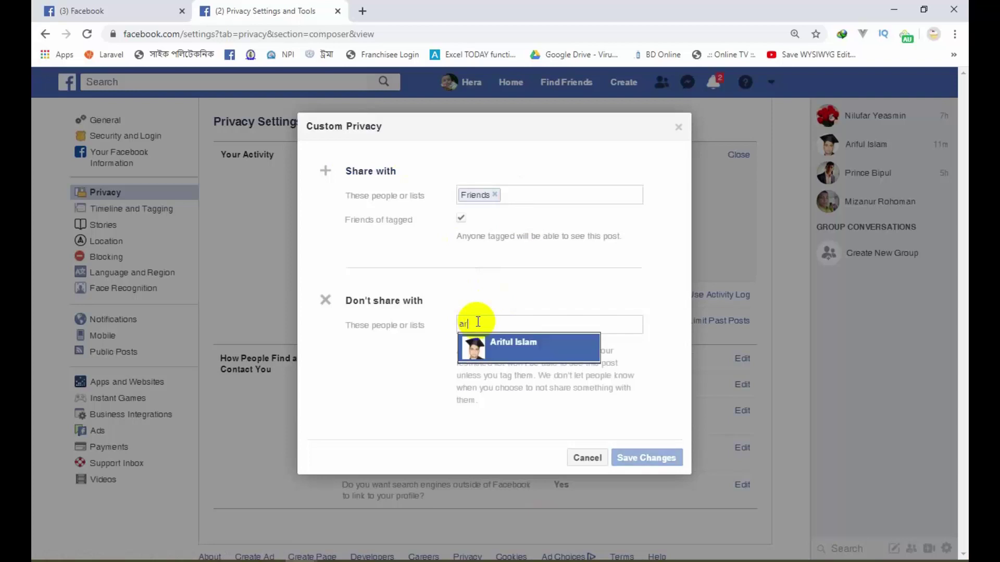
click(501, 348)
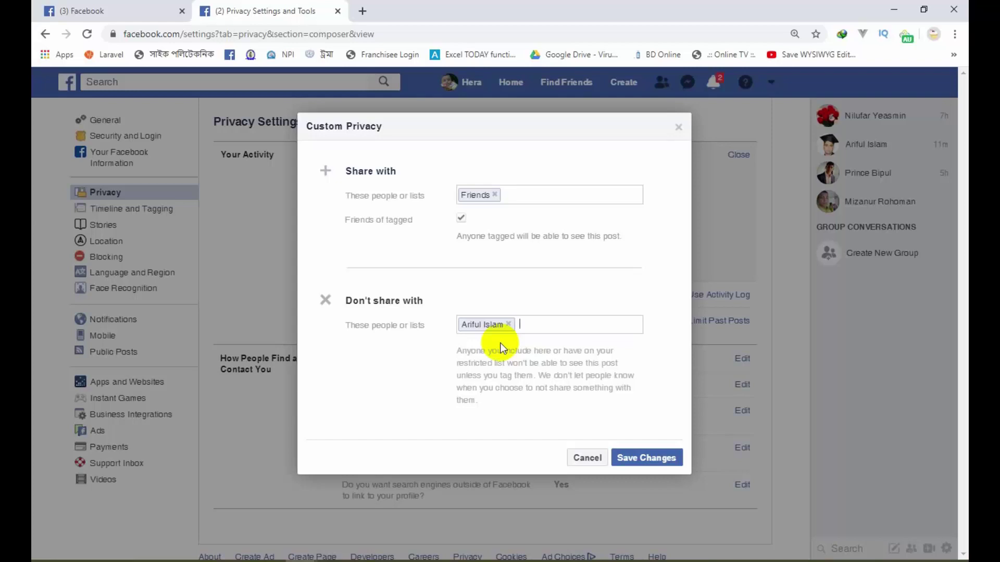
click(586, 456)
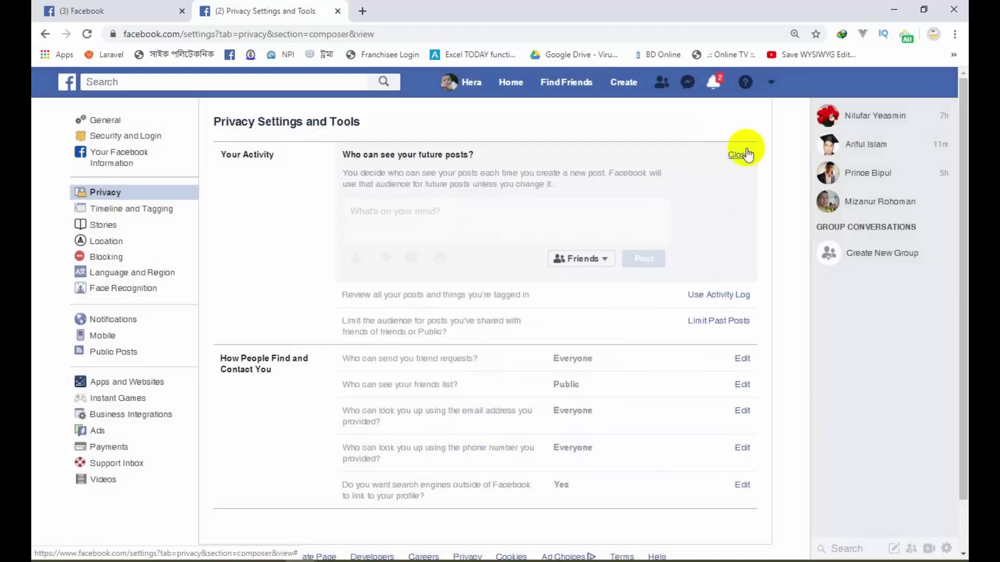
click(740, 156)
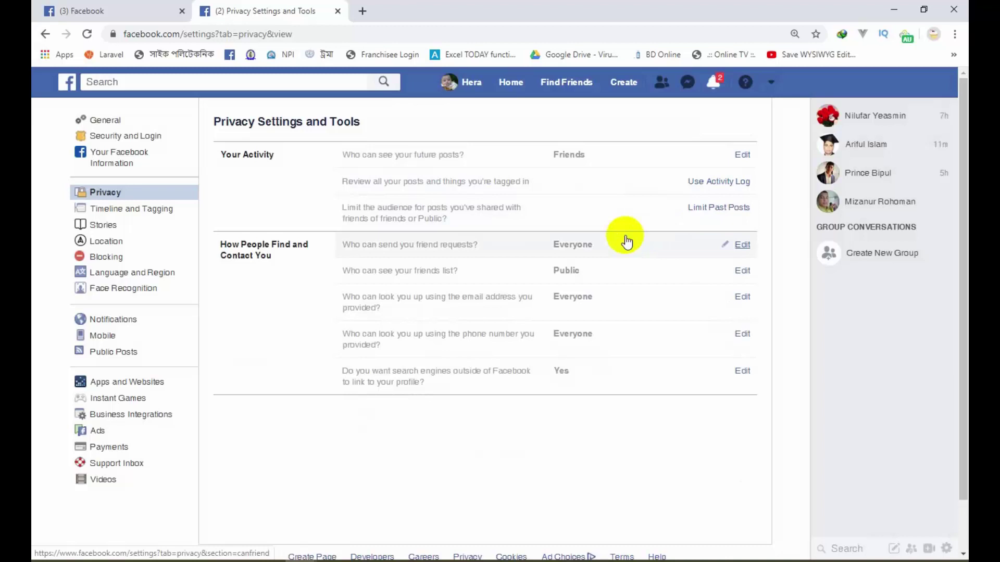
click(714, 208)
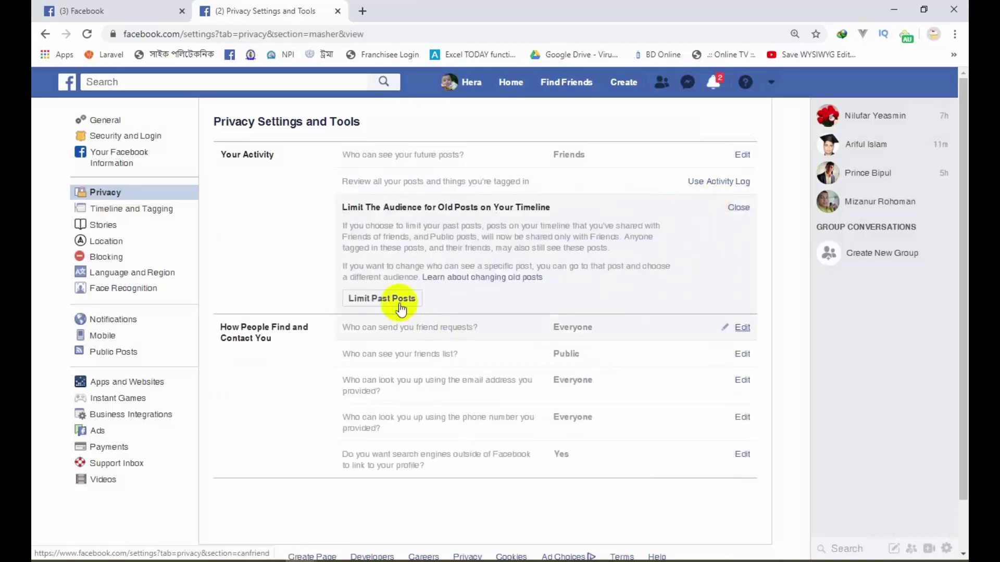
click(739, 208)
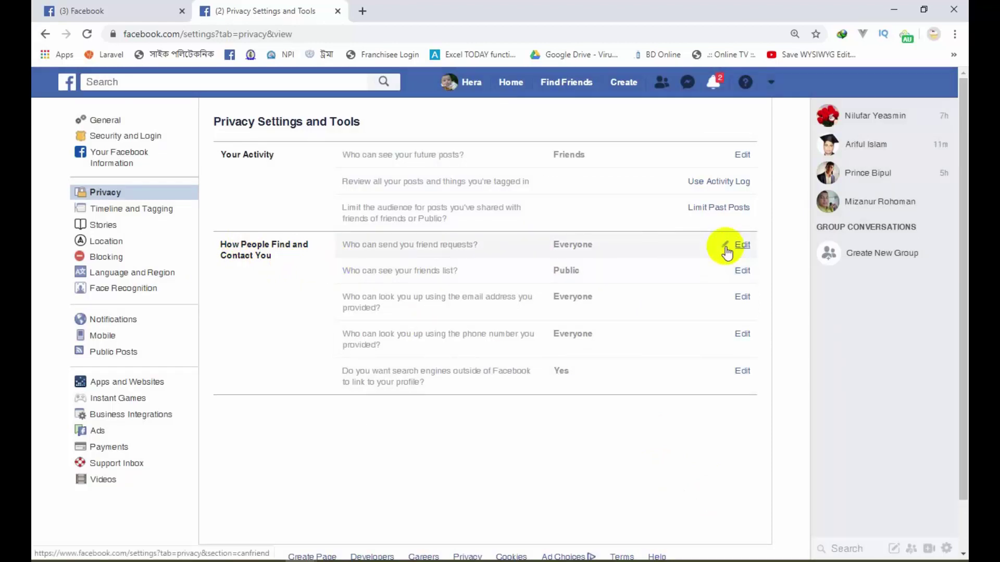
click(743, 249)
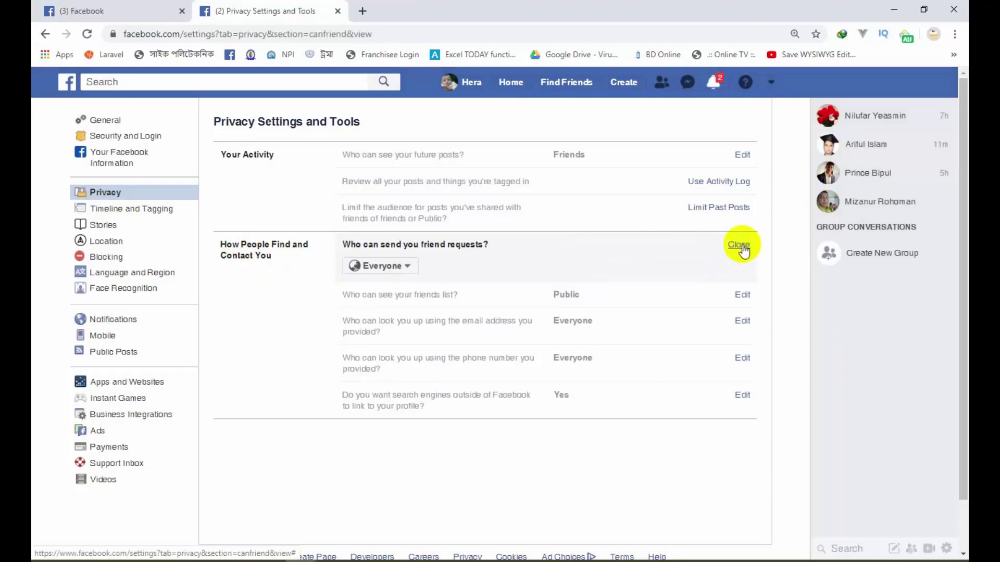
click(409, 268)
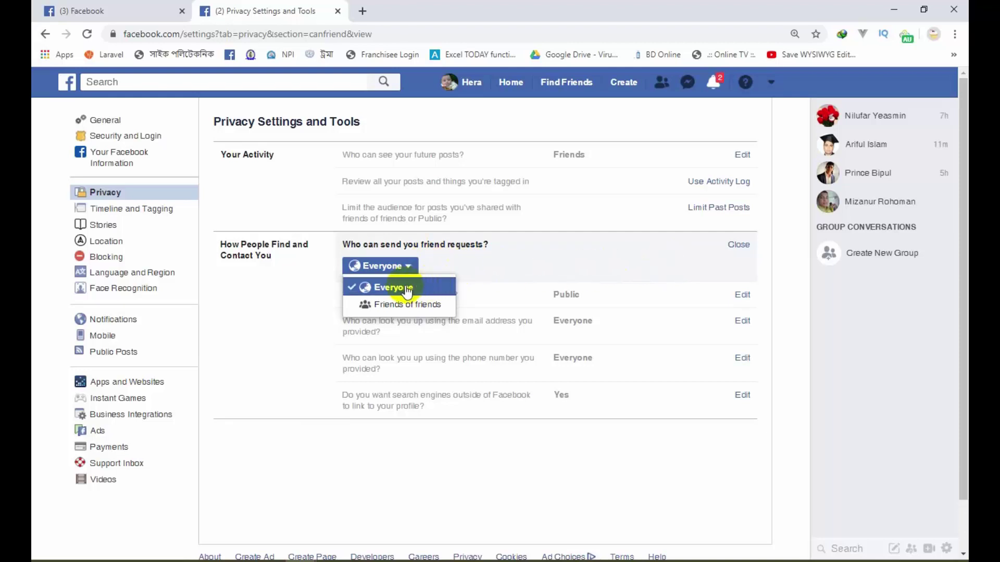
click(793, 270)
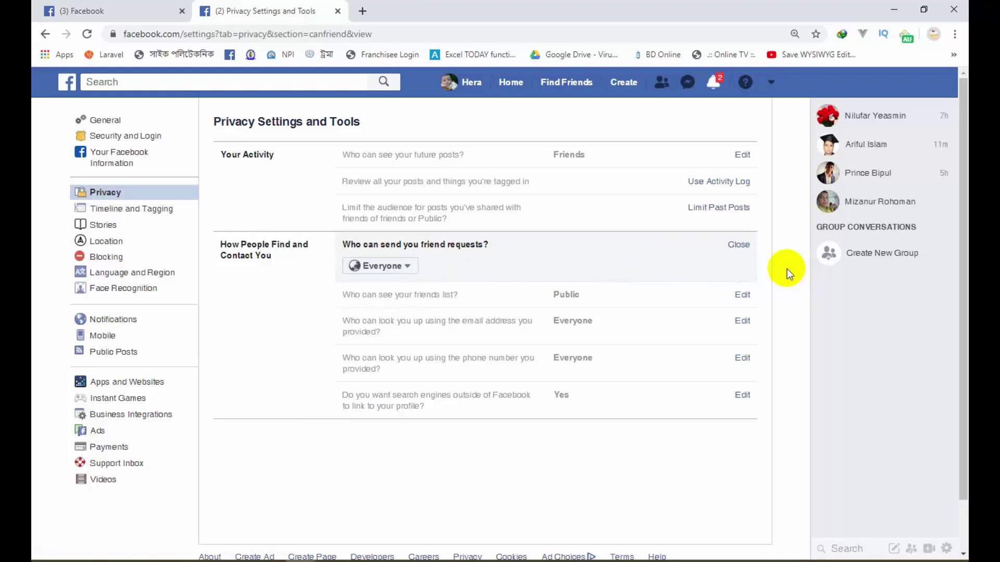
click(739, 245)
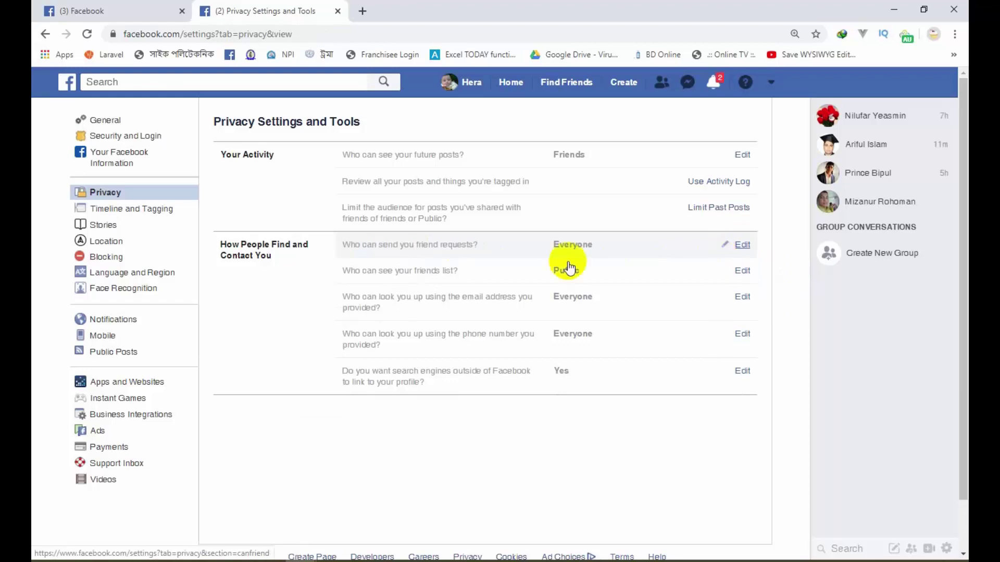
Step: Open the friends list visibility setting and try the Friends audience before closing it
click(742, 272)
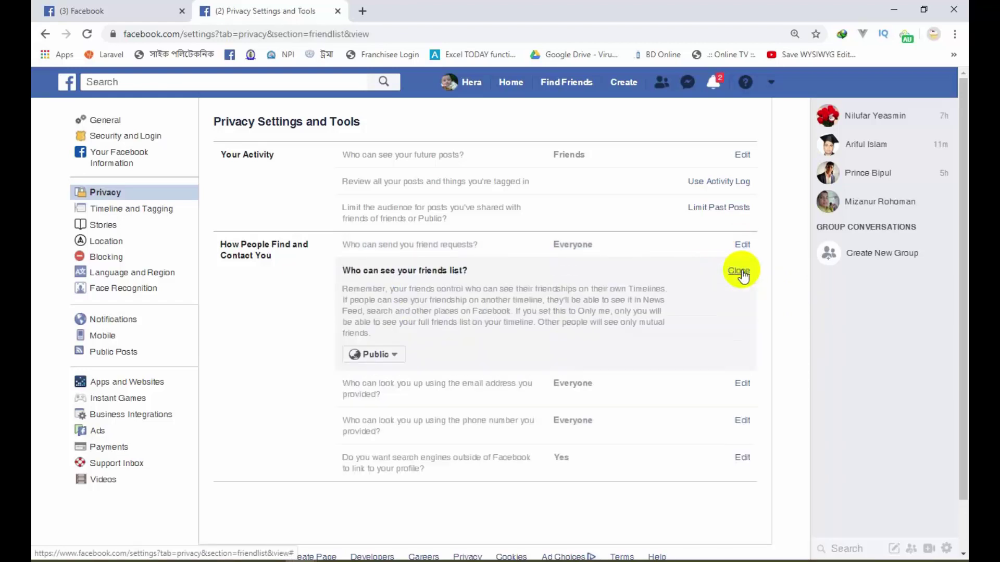
click(395, 358)
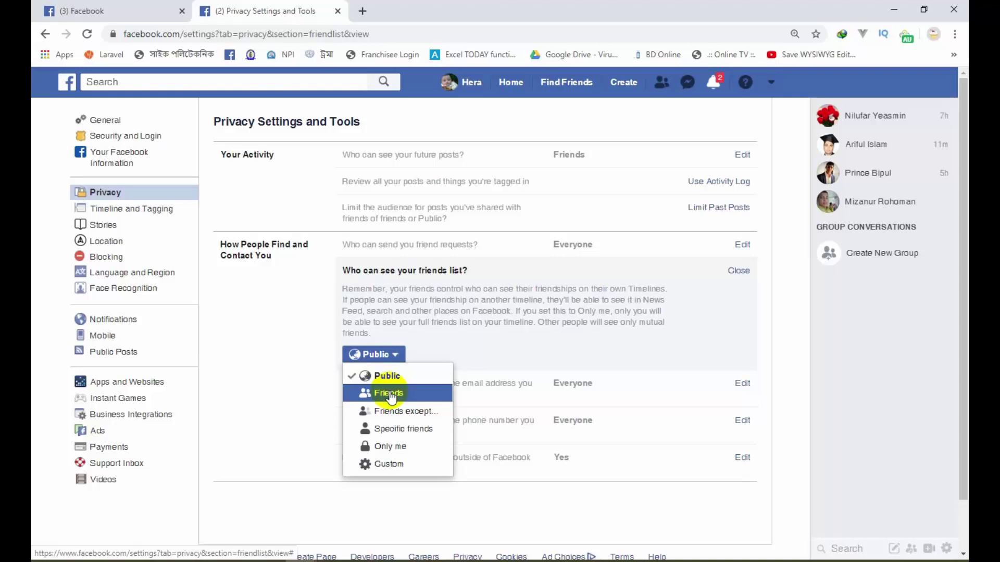
click(387, 393)
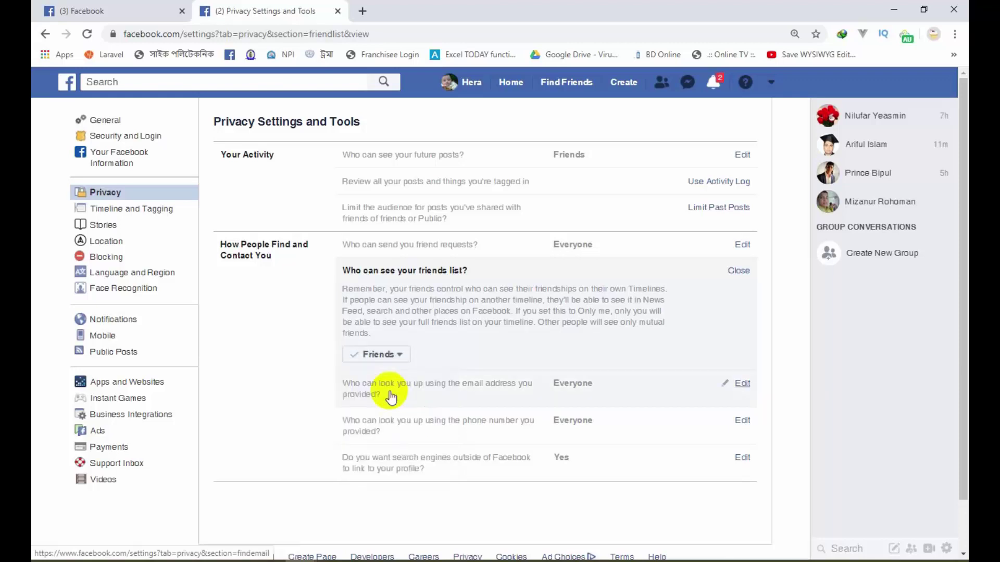
click(399, 356)
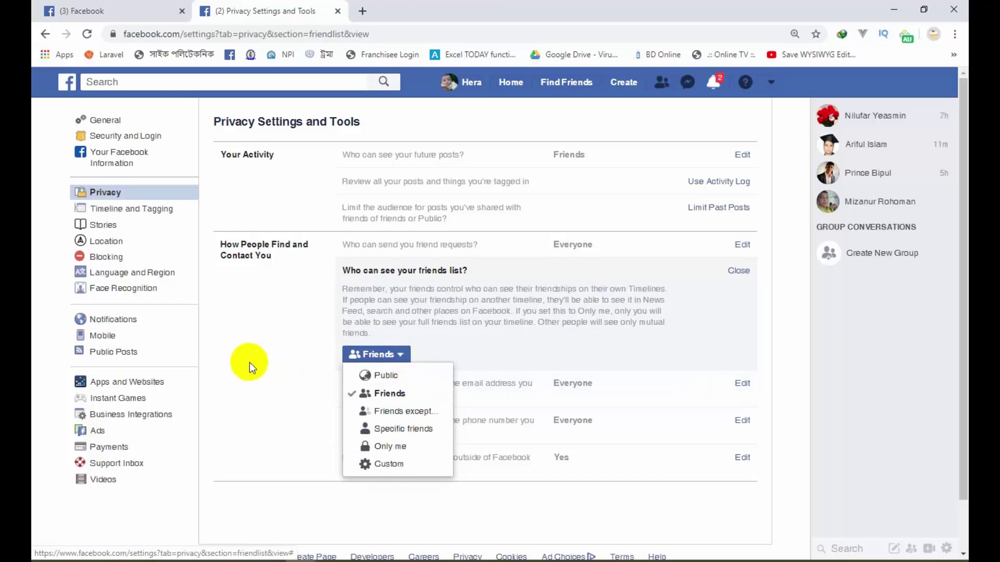
click(272, 385)
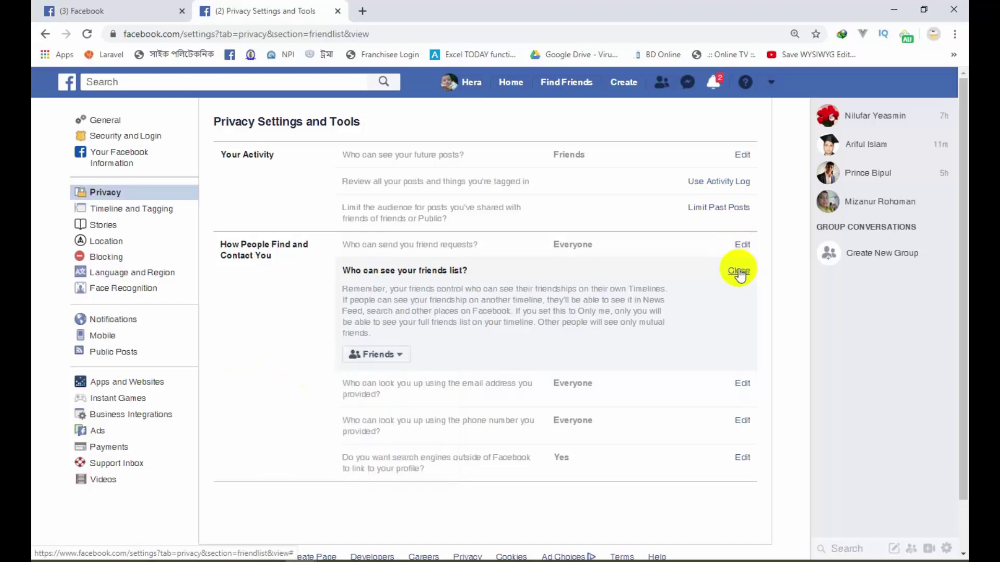
click(737, 271)
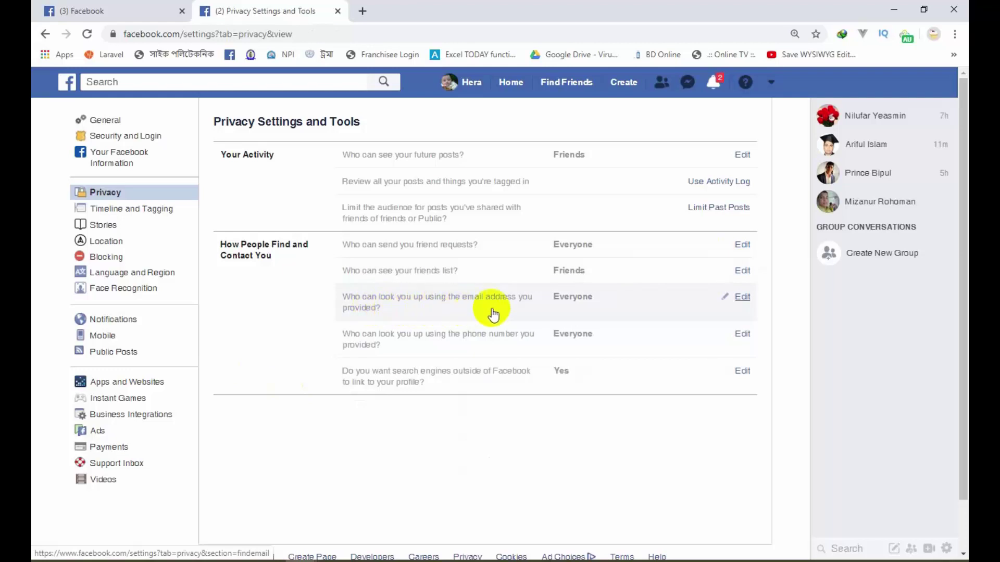
Step: Set email address lookup and phone number lookup both to Only me
click(741, 297)
click(392, 335)
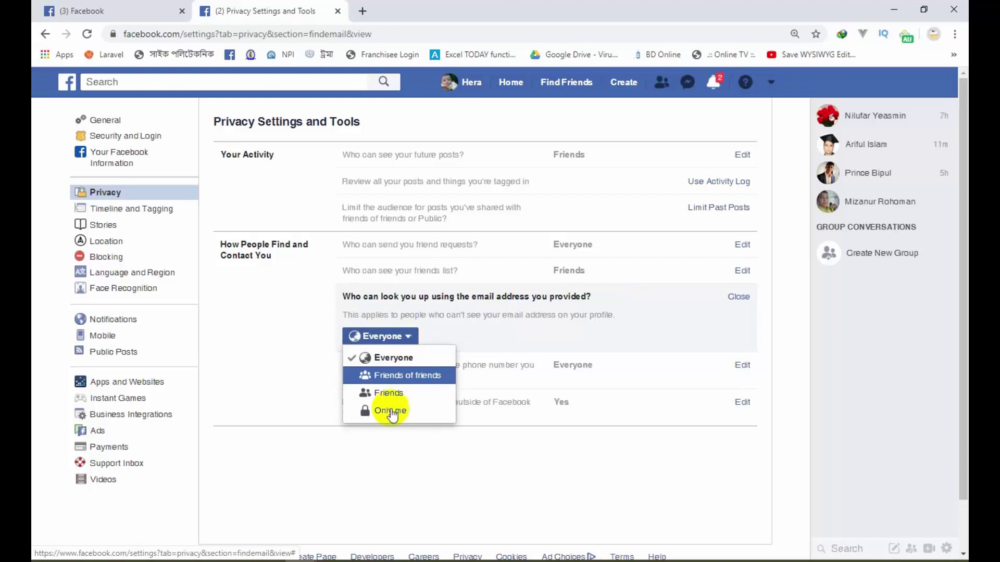
click(390, 413)
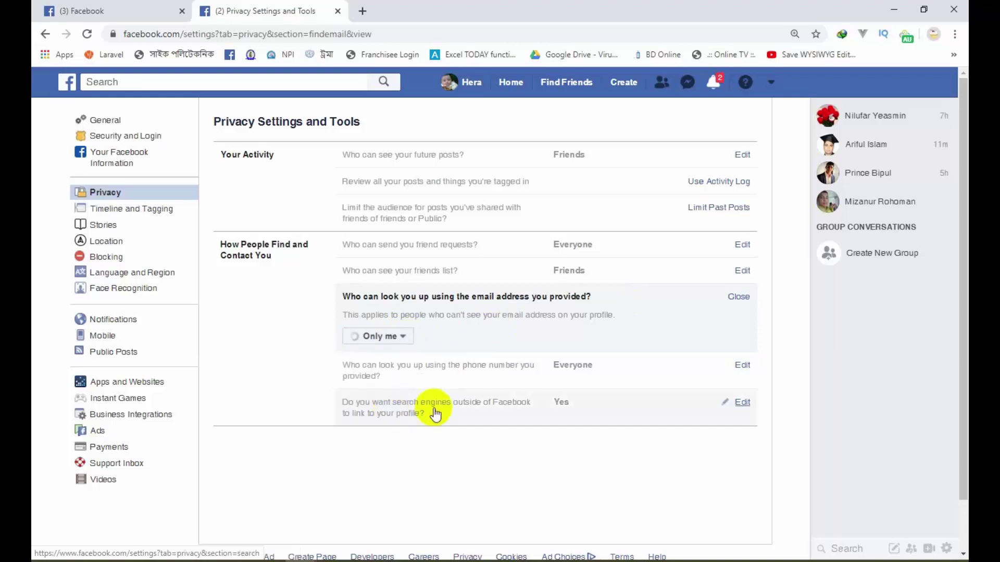
click(738, 296)
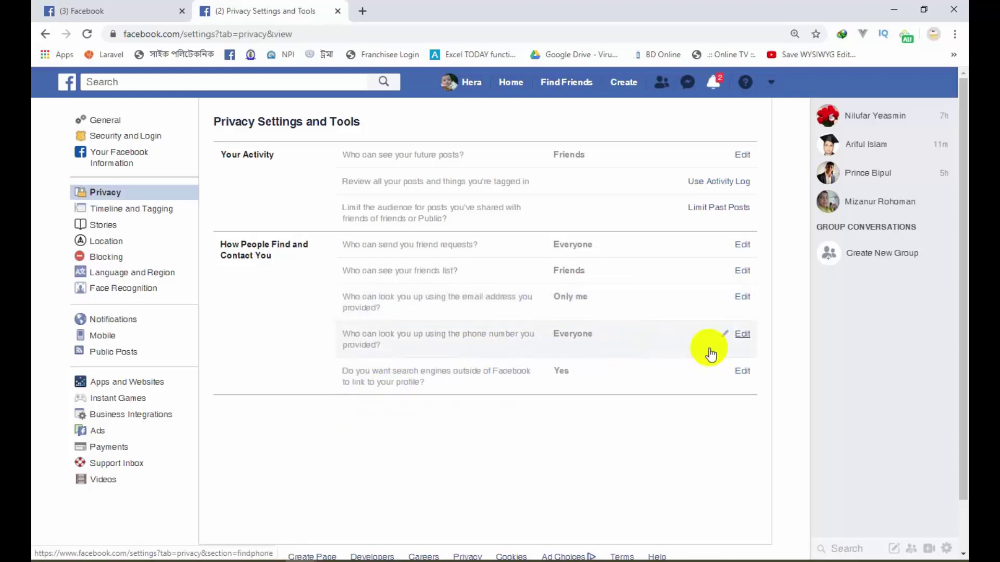
click(742, 336)
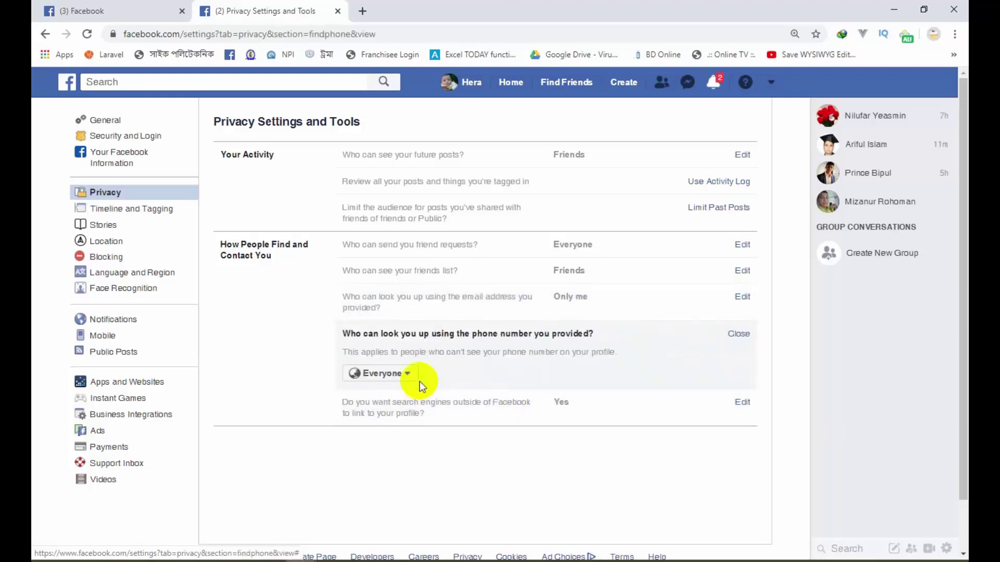
click(406, 374)
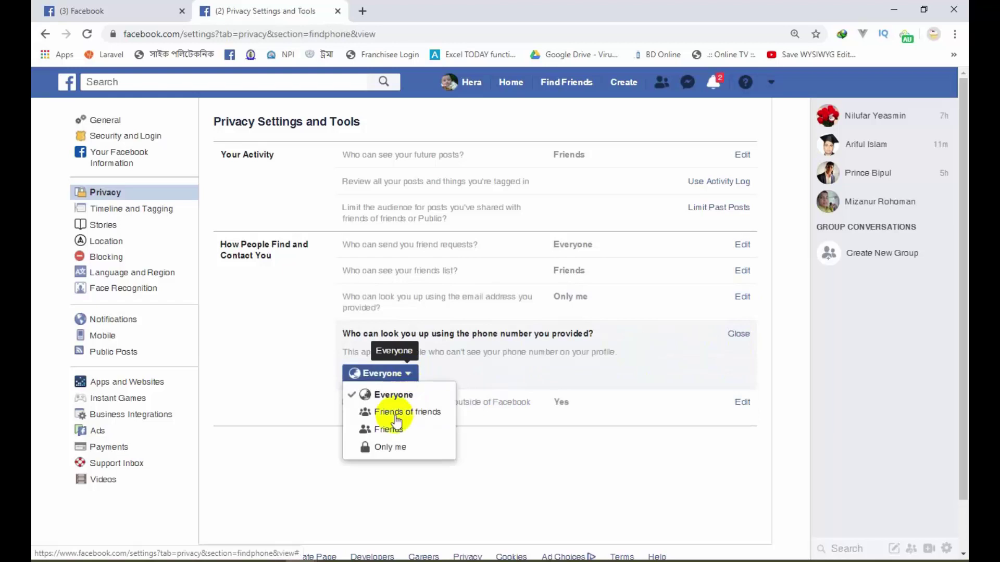
click(393, 449)
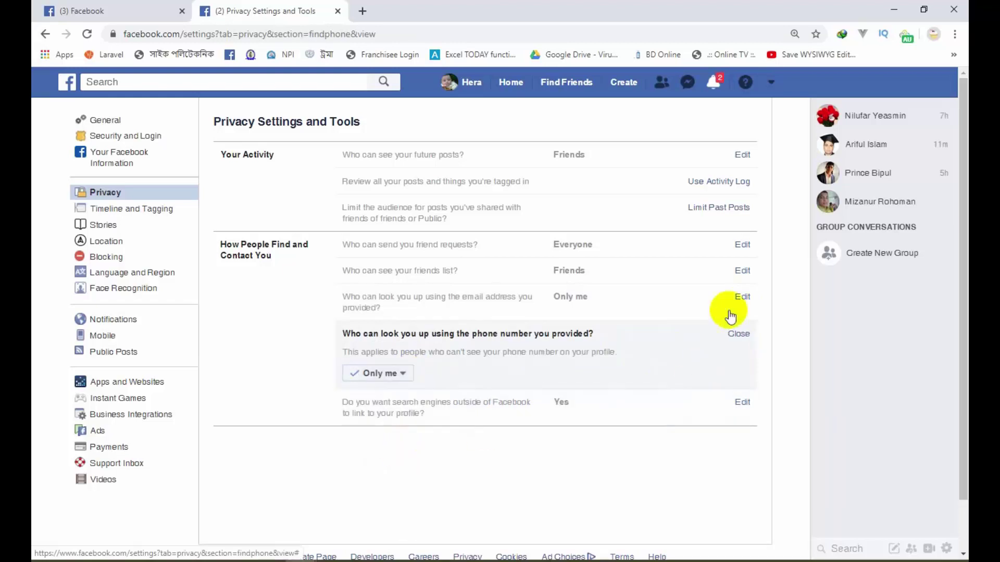
Step: Set the friends list to Only me and friend requests to Friends of friends
click(743, 271)
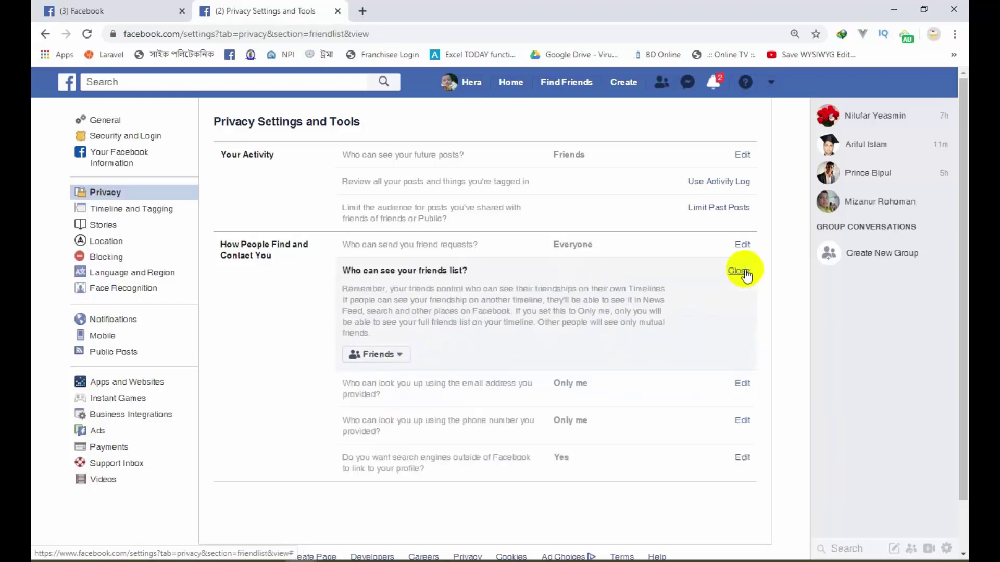
click(399, 355)
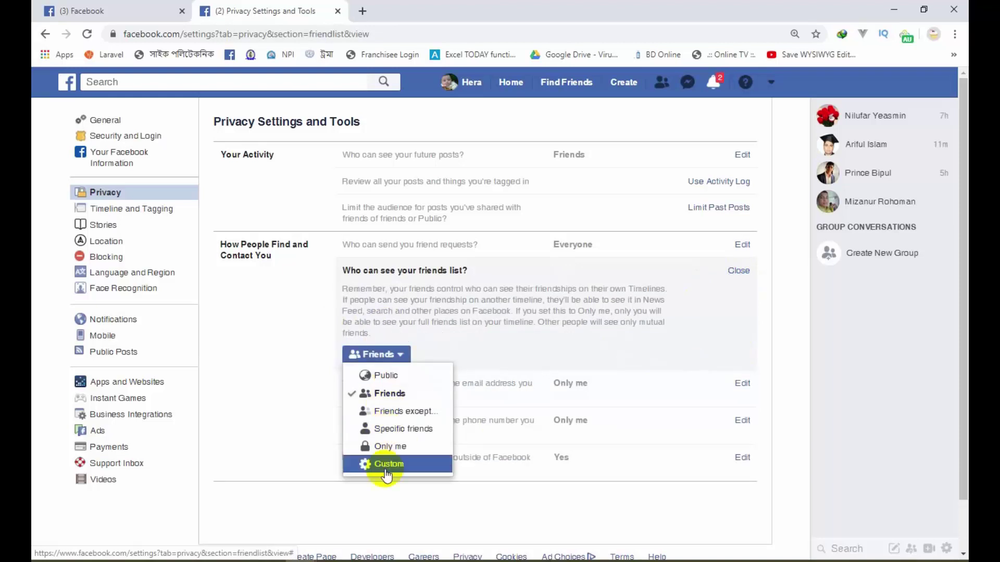
click(388, 446)
click(738, 271)
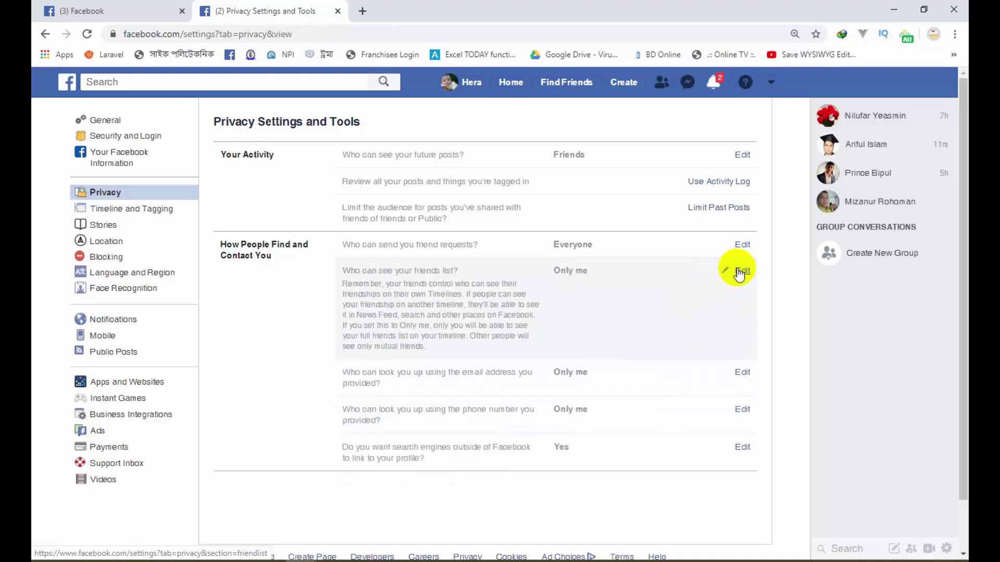
click(741, 244)
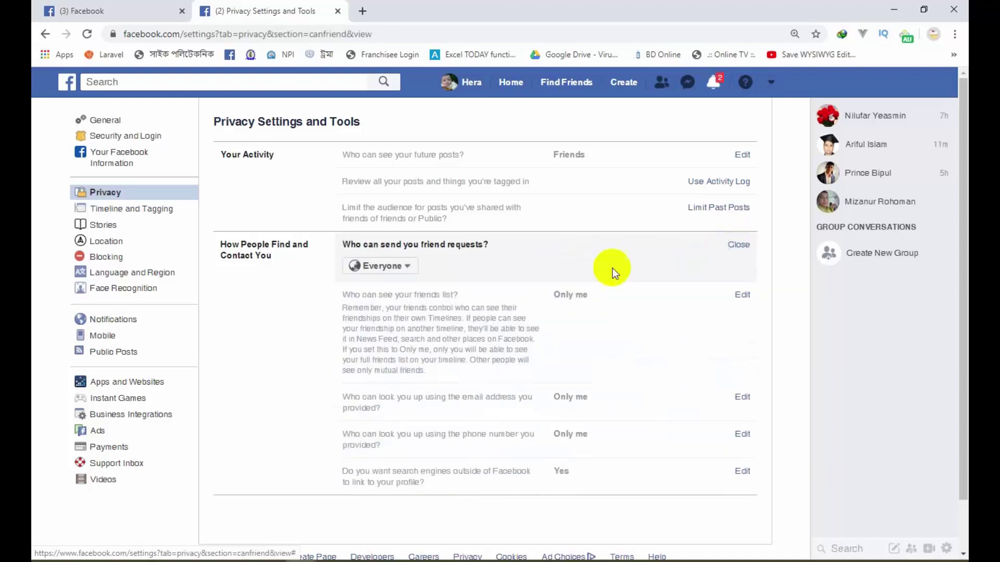
click(407, 266)
click(400, 304)
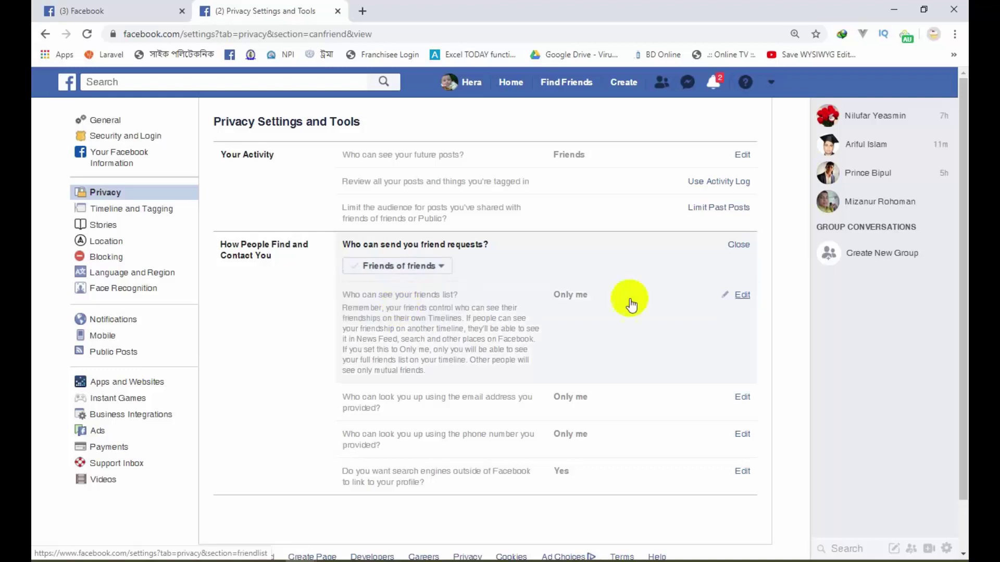
click(735, 247)
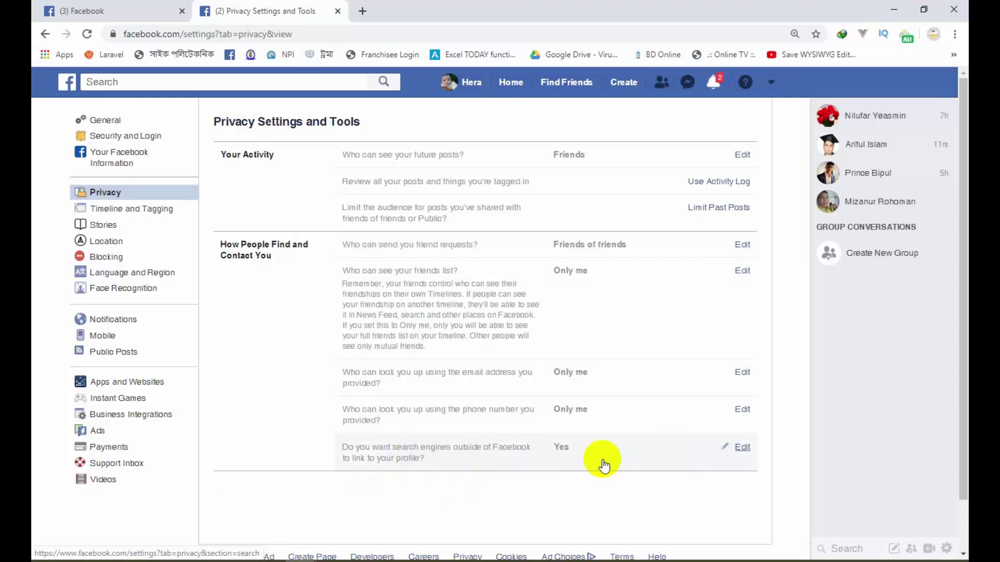
Step: Glance at the recent searches list in Facebook search and close it
scroll(598, 462, down, 2)
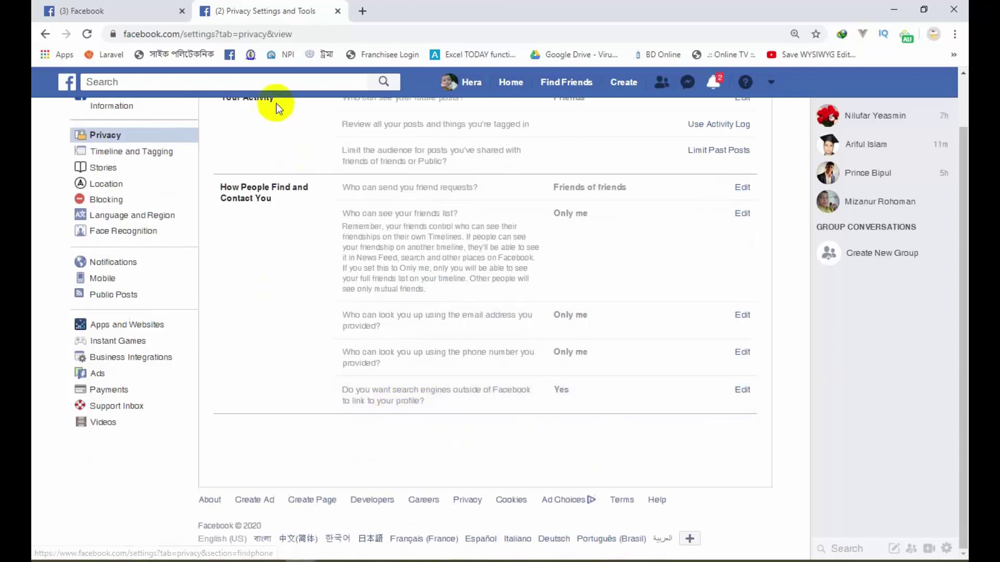
click(289, 81)
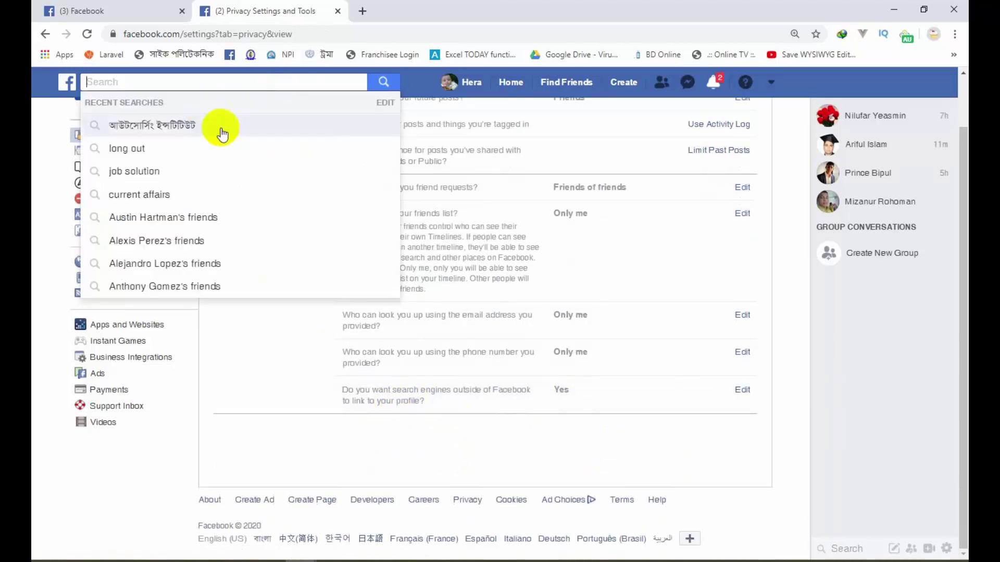
click(576, 437)
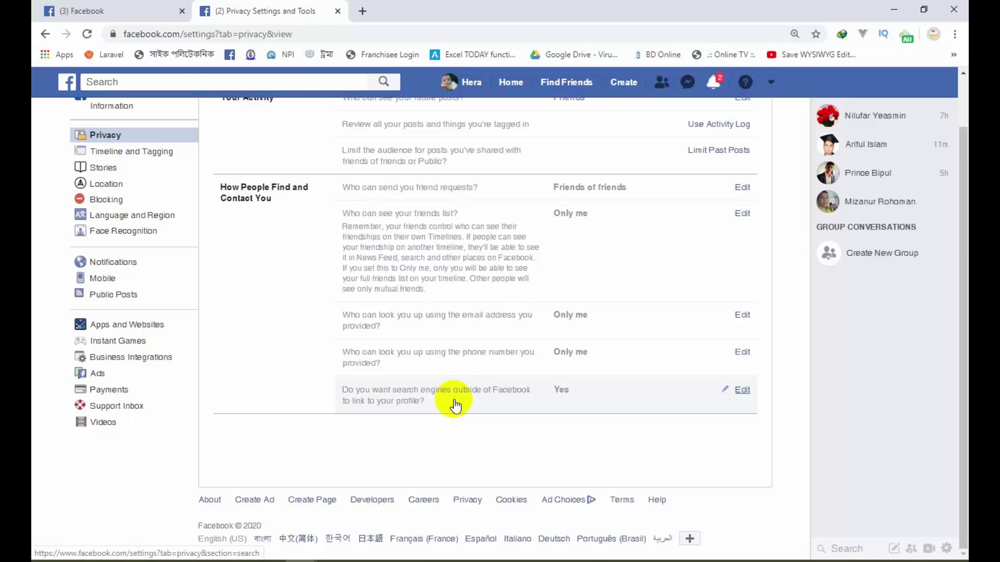
Step: Turn off outside search engines linking to the profile and confirm
click(743, 390)
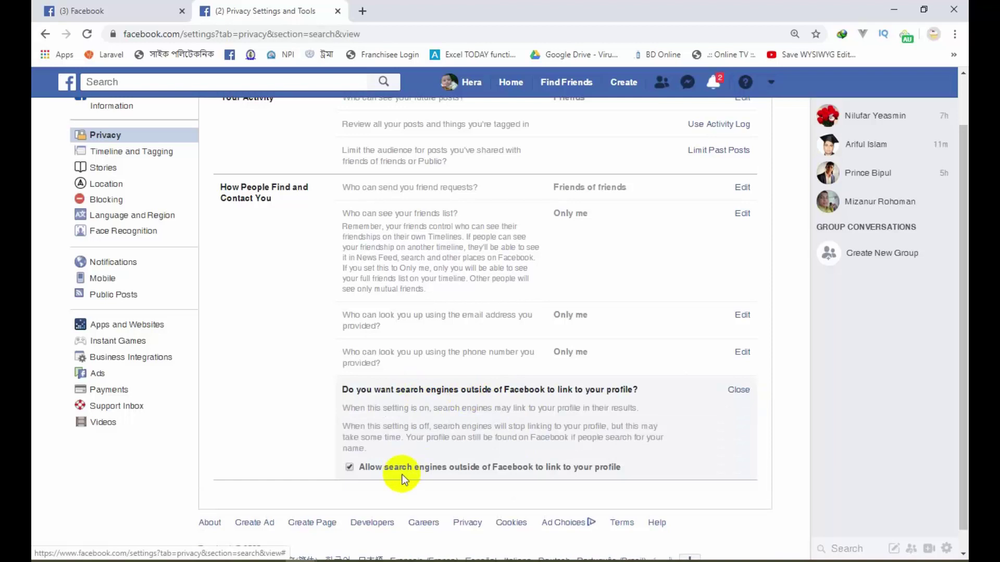
click(350, 467)
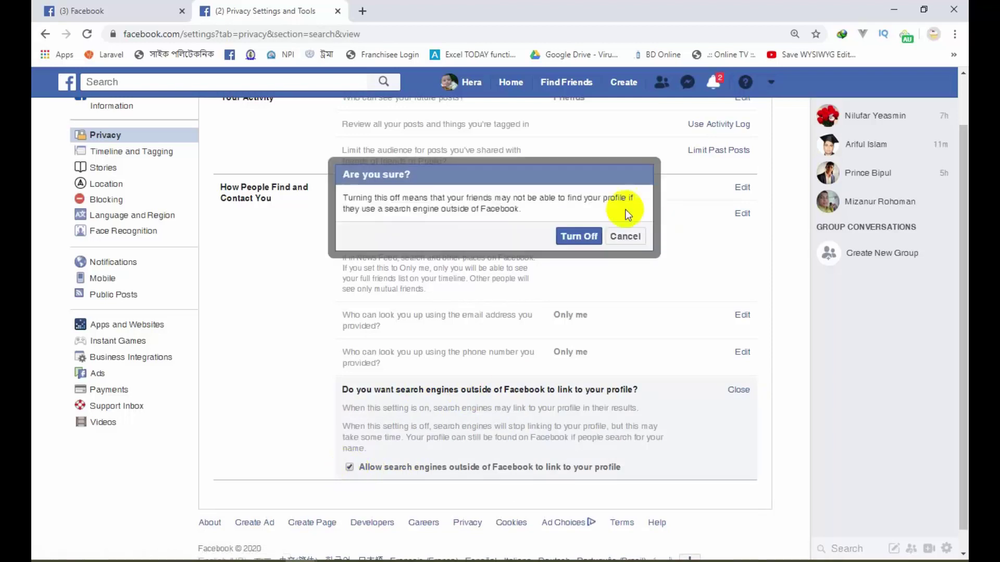
click(575, 238)
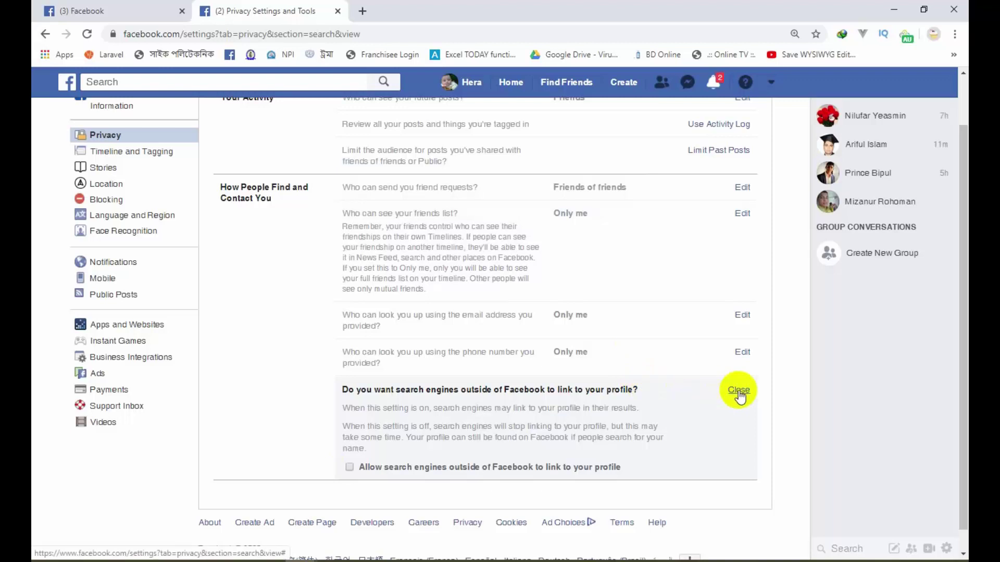
click(739, 392)
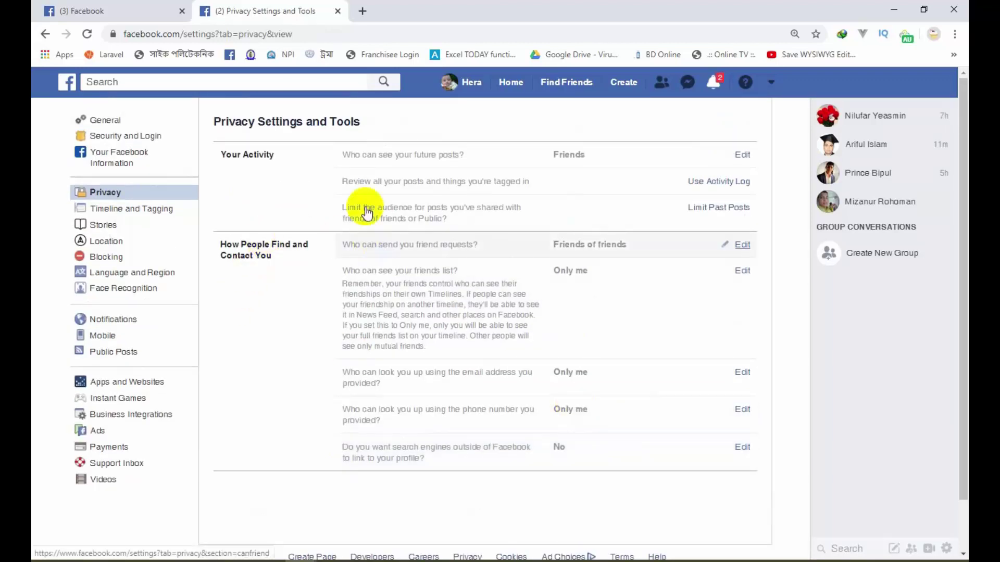
Step: In Timeline and Tagging settings, set who can post on your timeline to Only me
click(145, 211)
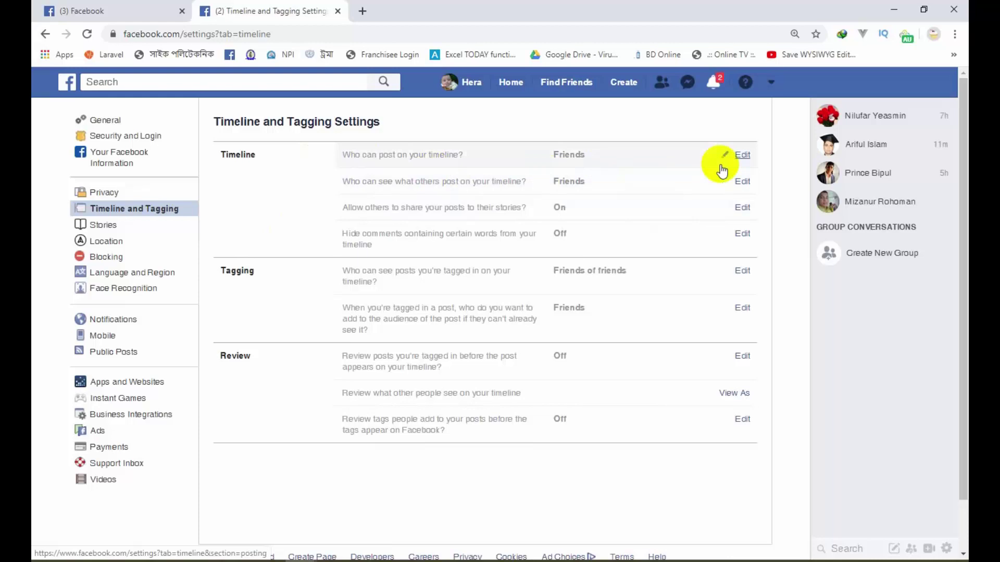
click(743, 155)
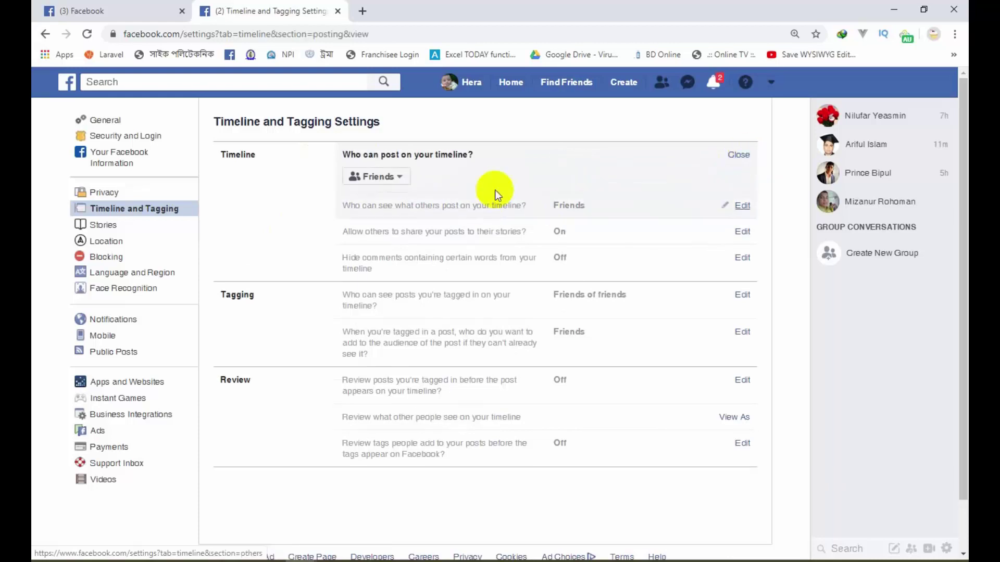
click(403, 177)
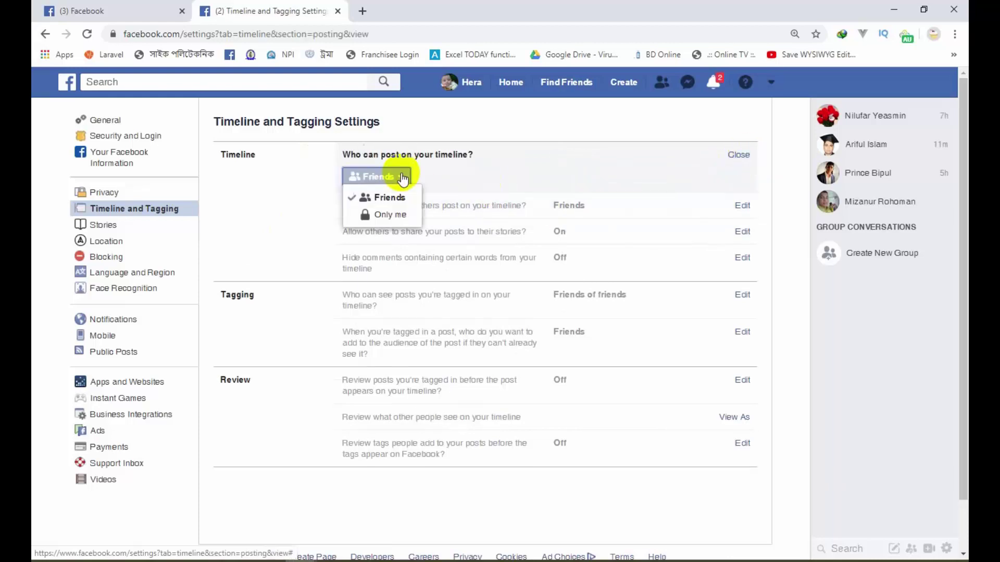
click(396, 217)
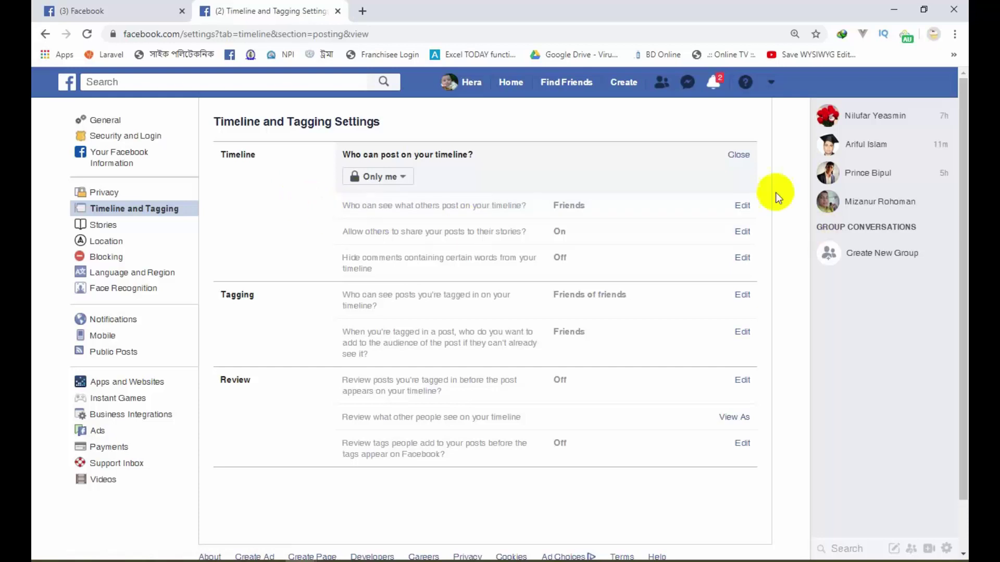
click(739, 156)
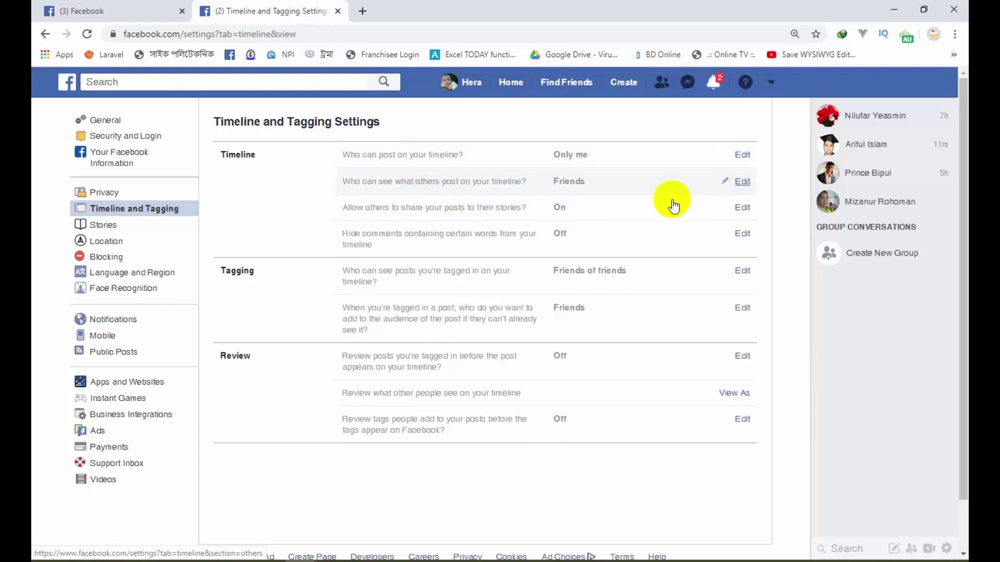
Step: Keep Friends as the audience for what others post on your timeline
click(743, 181)
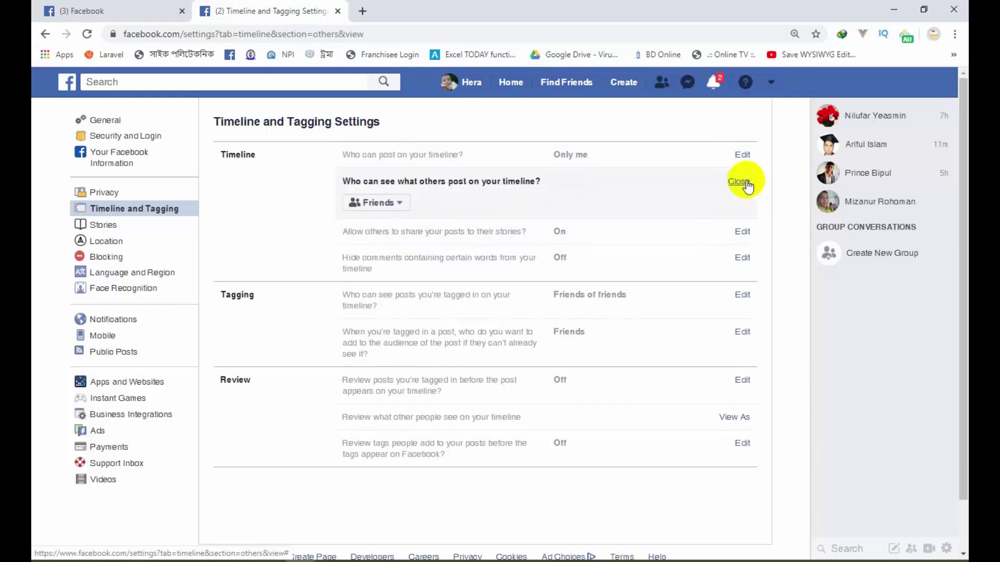
click(398, 204)
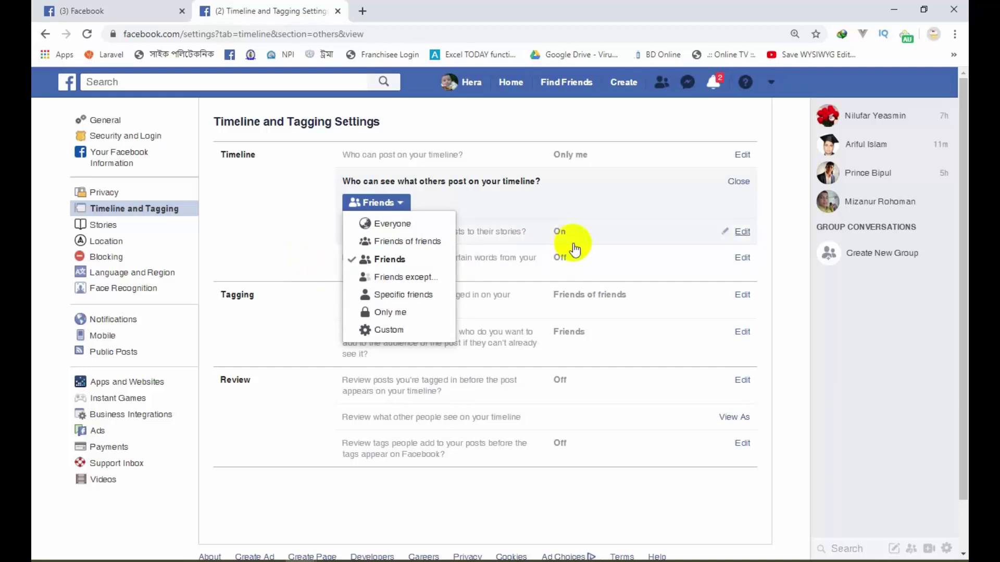
click(392, 260)
click(739, 181)
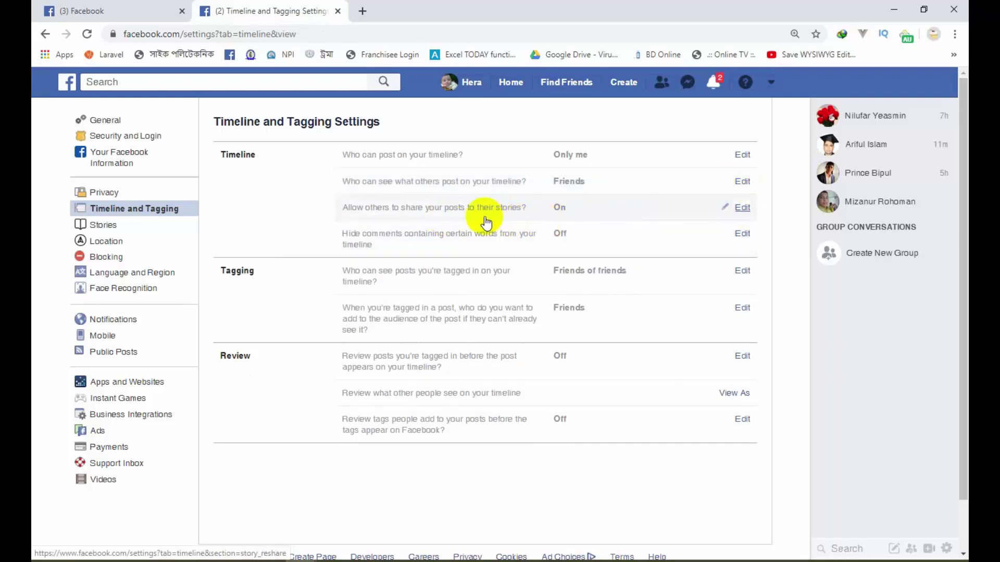
click(744, 208)
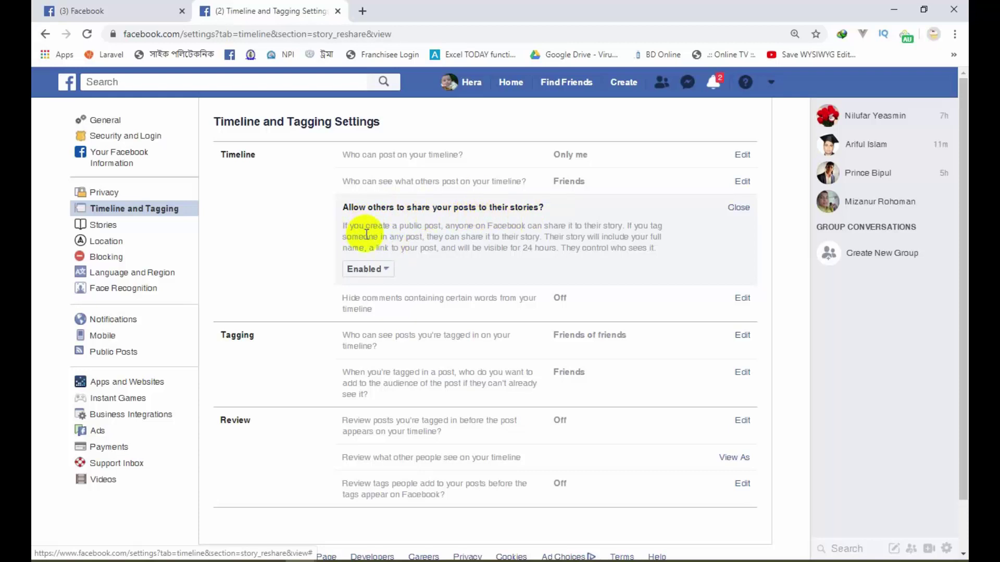
click(388, 270)
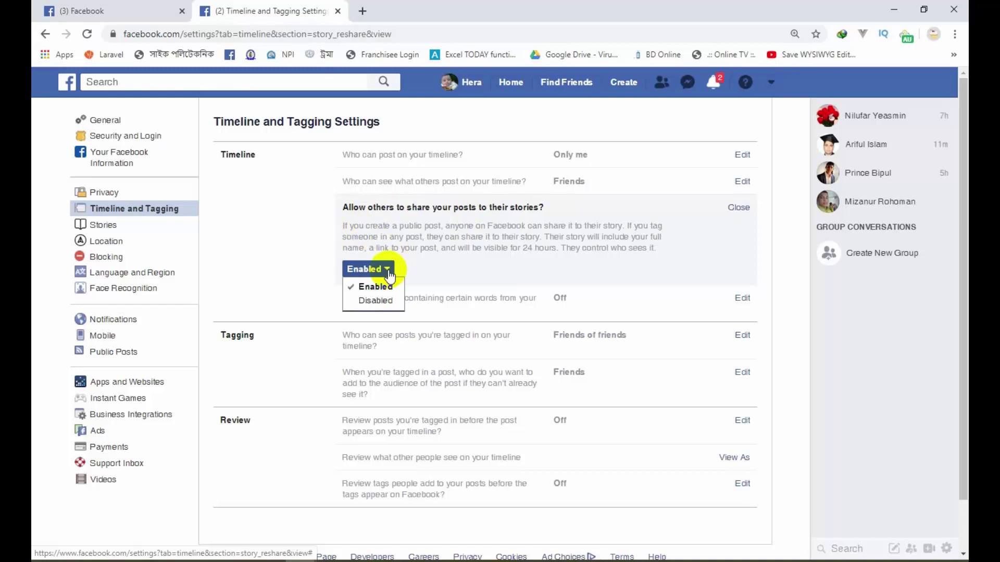
click(301, 262)
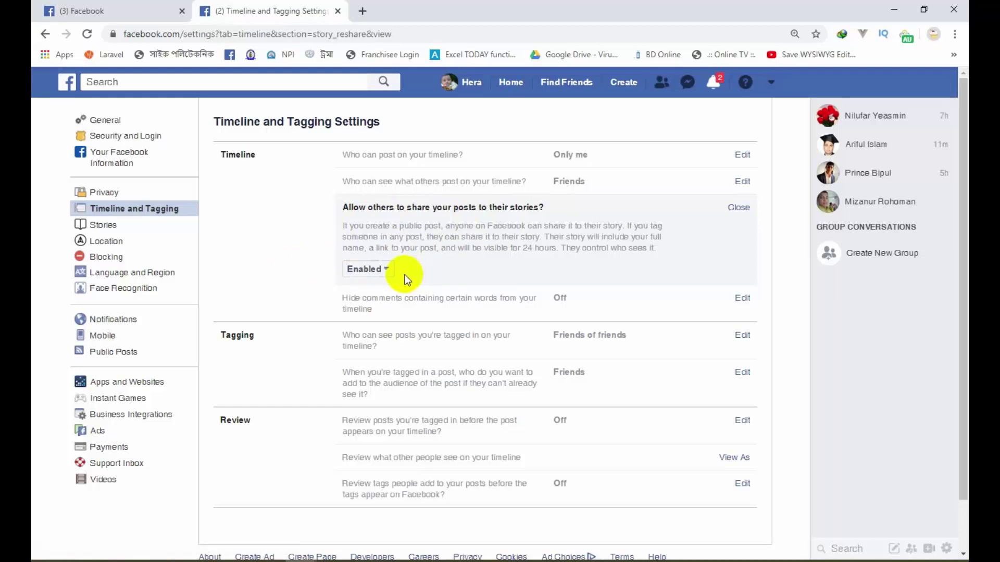
click(390, 270)
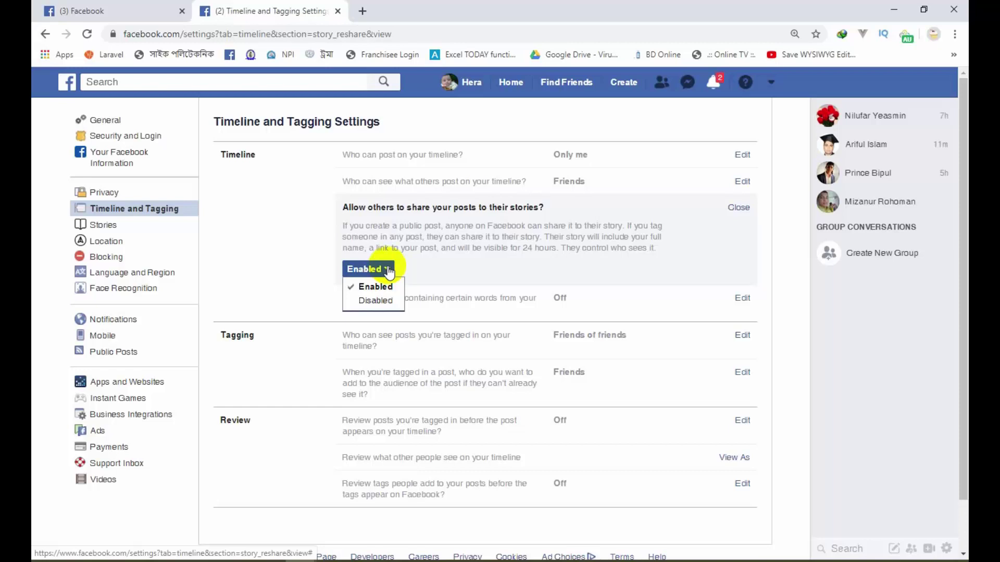
click(739, 208)
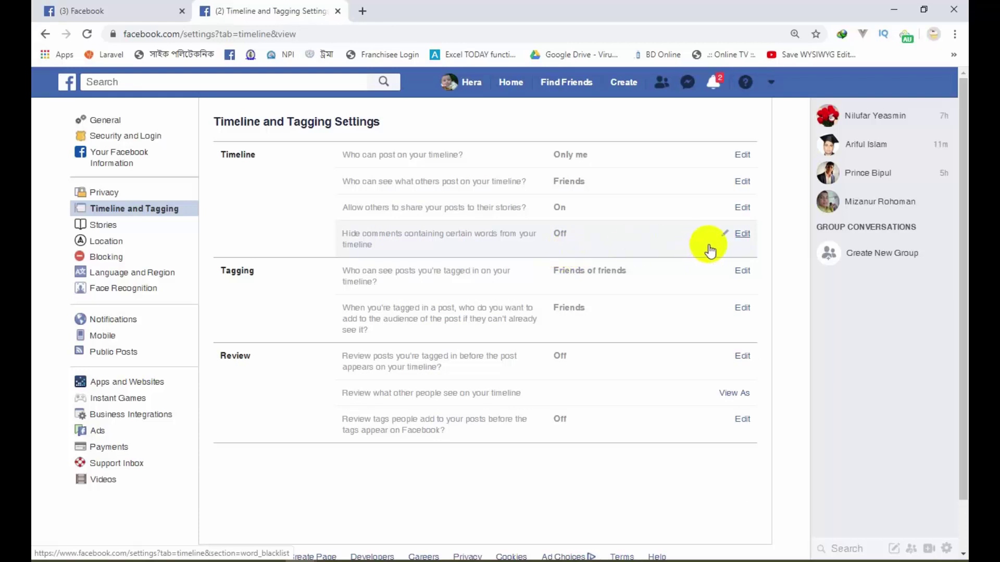
click(743, 235)
click(743, 234)
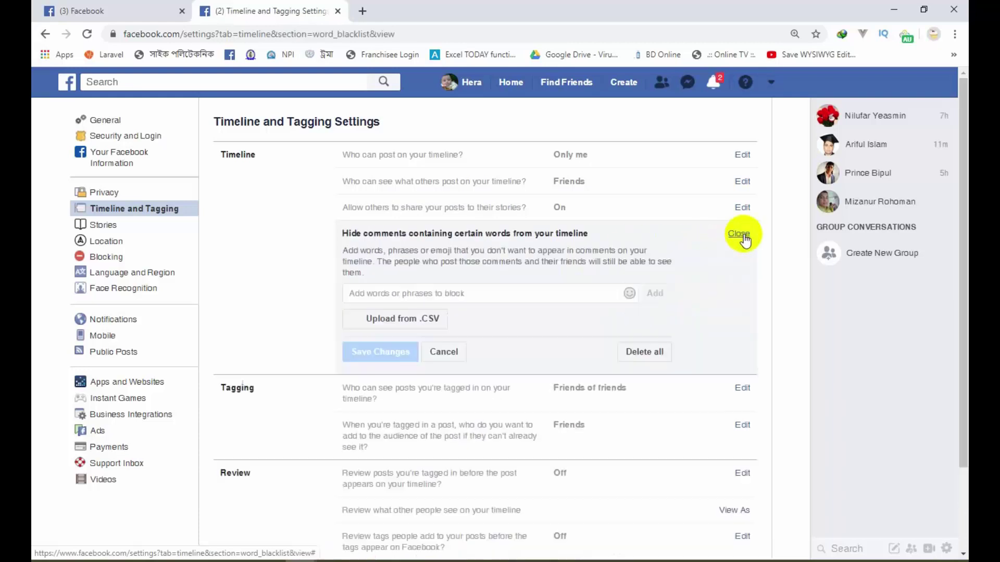
click(446, 351)
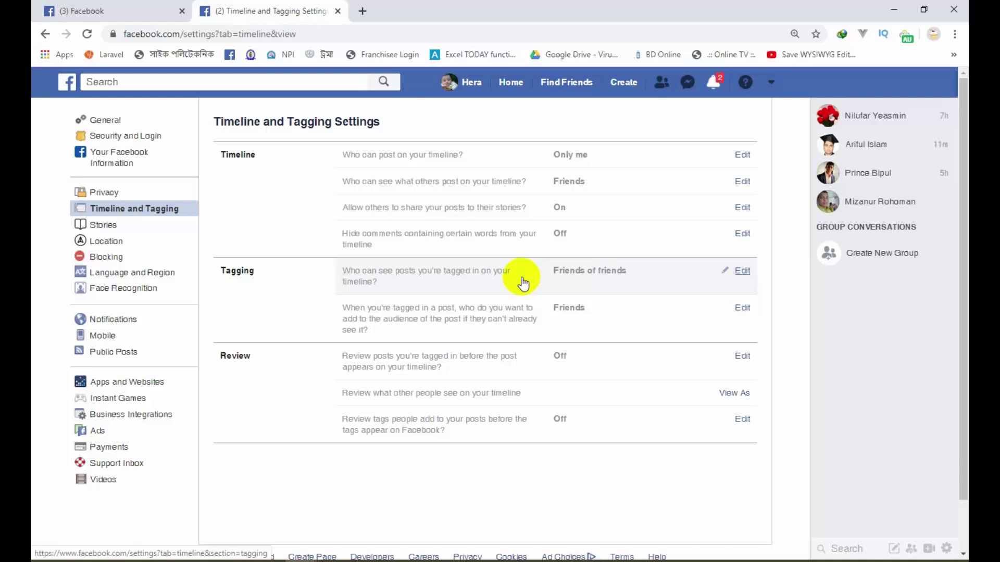
Step: Change the audience for posts you're tagged in to Friends
click(743, 276)
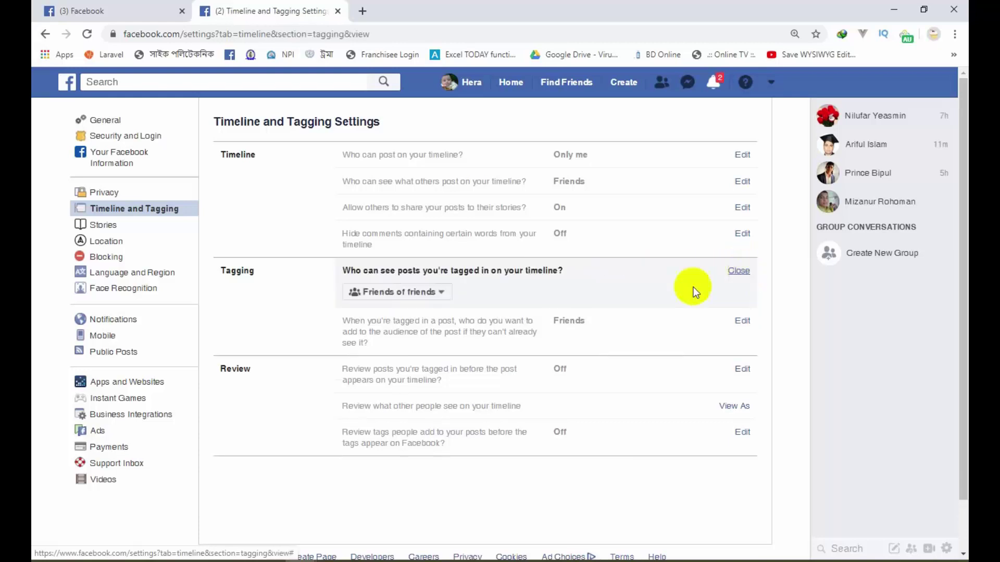
click(447, 294)
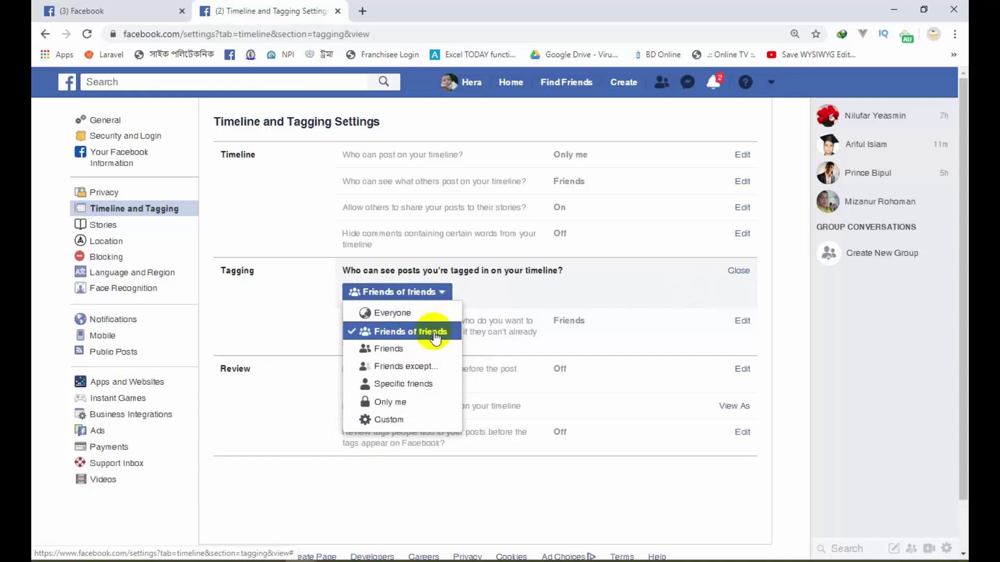
click(396, 352)
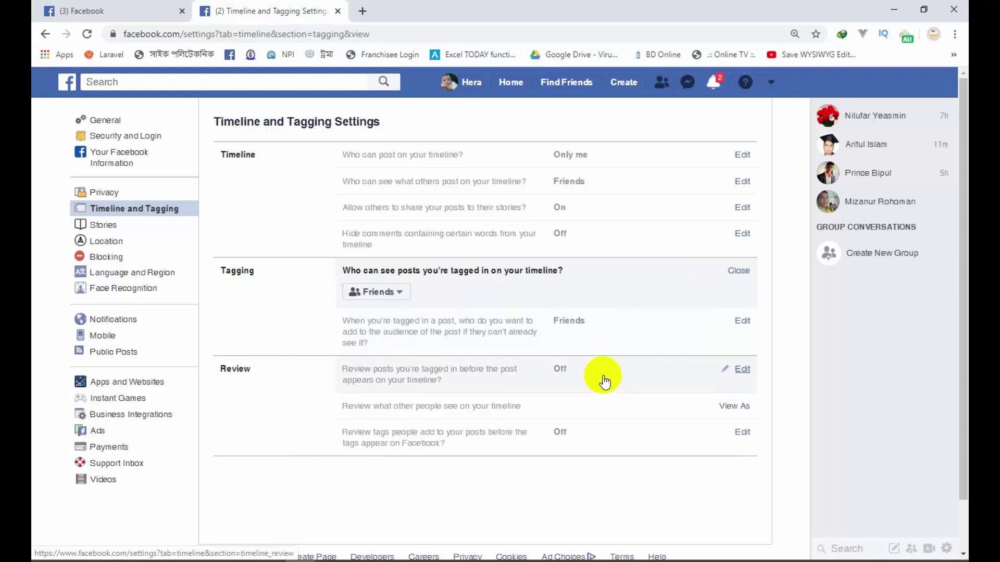
Step: Set 'Review posts you're tagged in' to Enabled
click(740, 370)
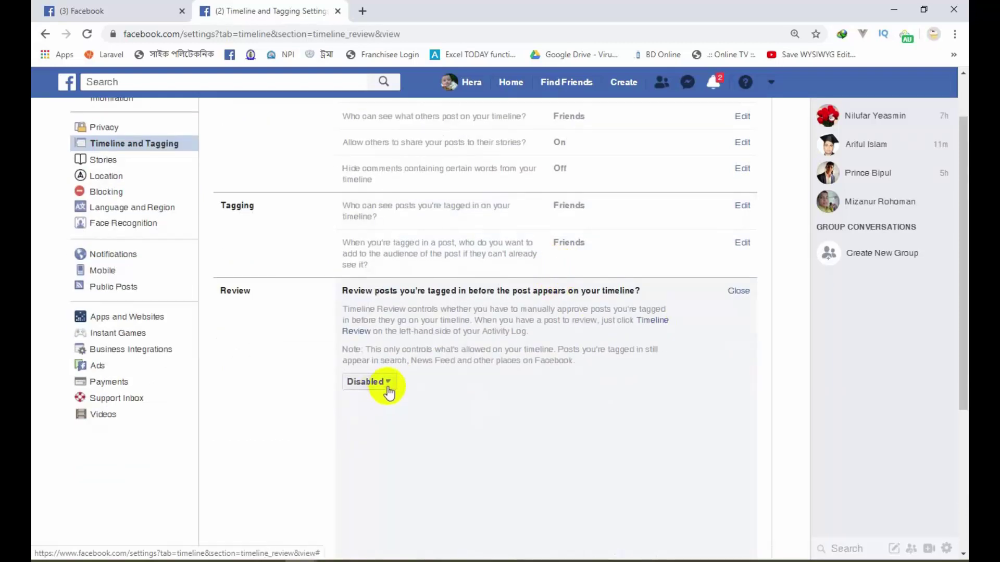
click(388, 391)
click(384, 399)
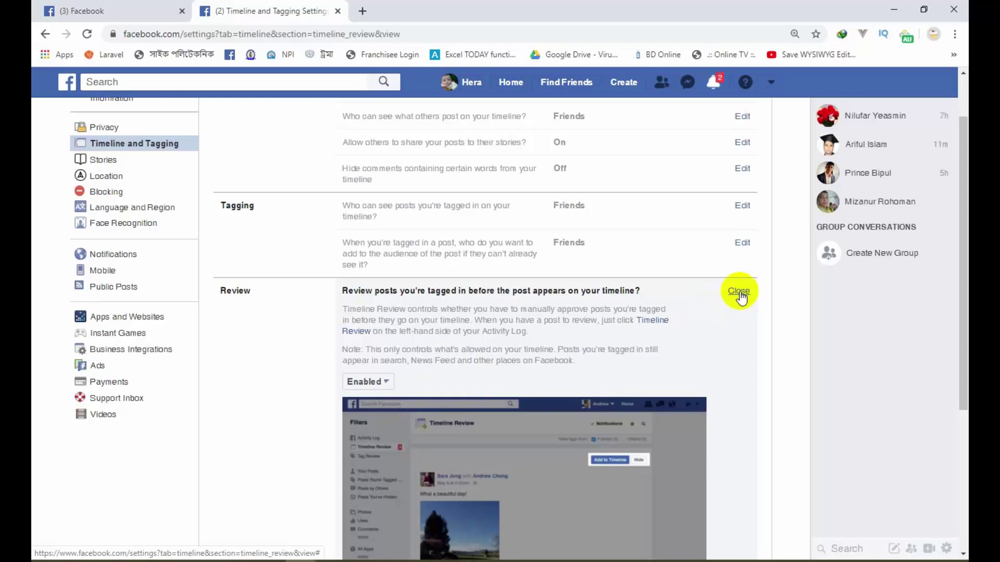
click(740, 292)
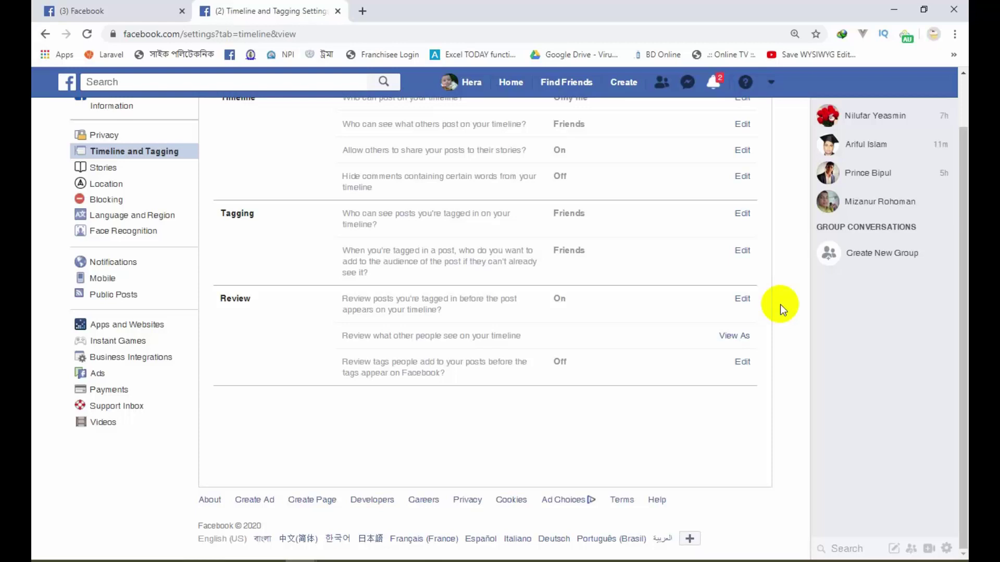
scroll(780, 304, up, 1)
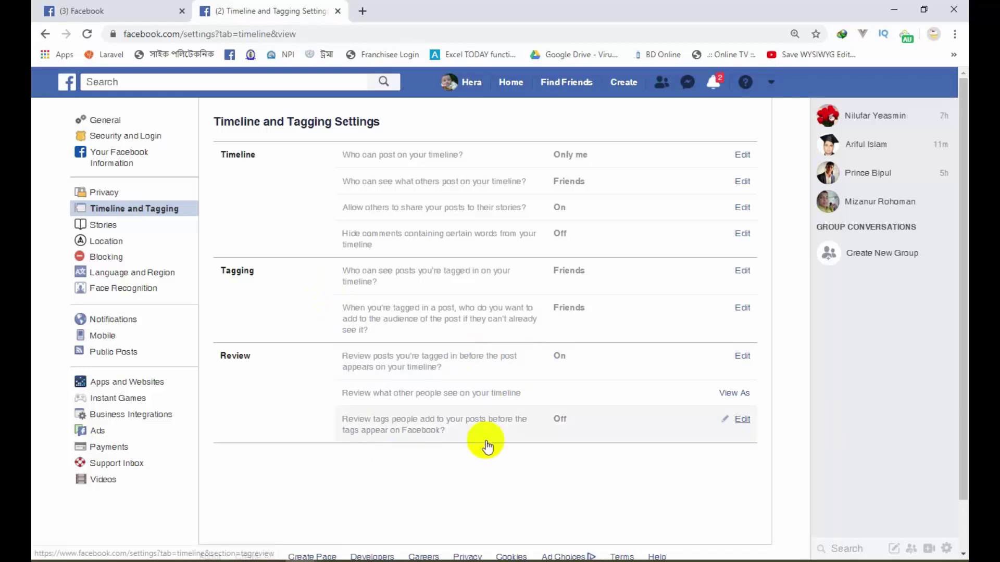
scroll(489, 440, down, 1)
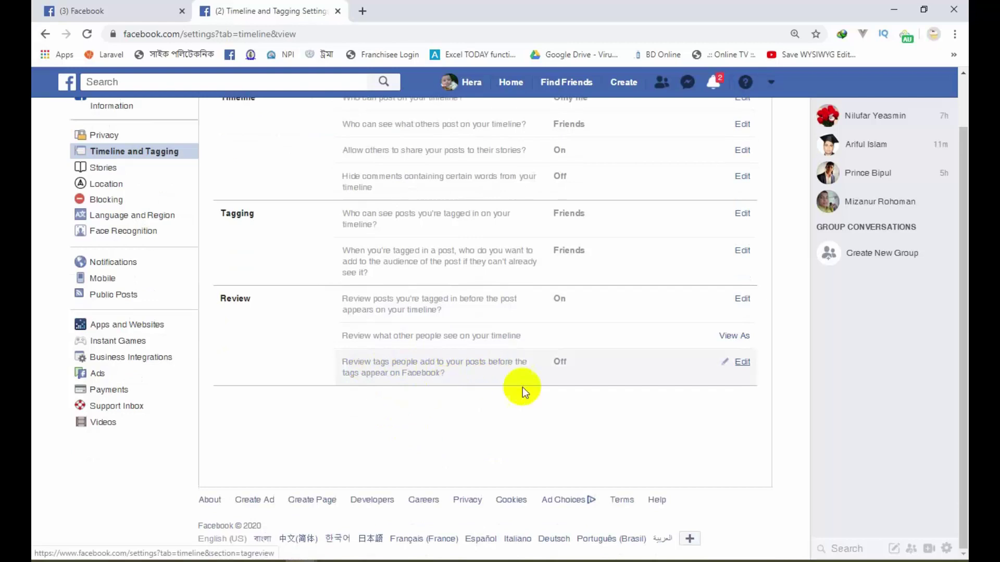
Step: Set 'Review tags people add to your posts' to Enabled, then go to the Stories settings
click(742, 365)
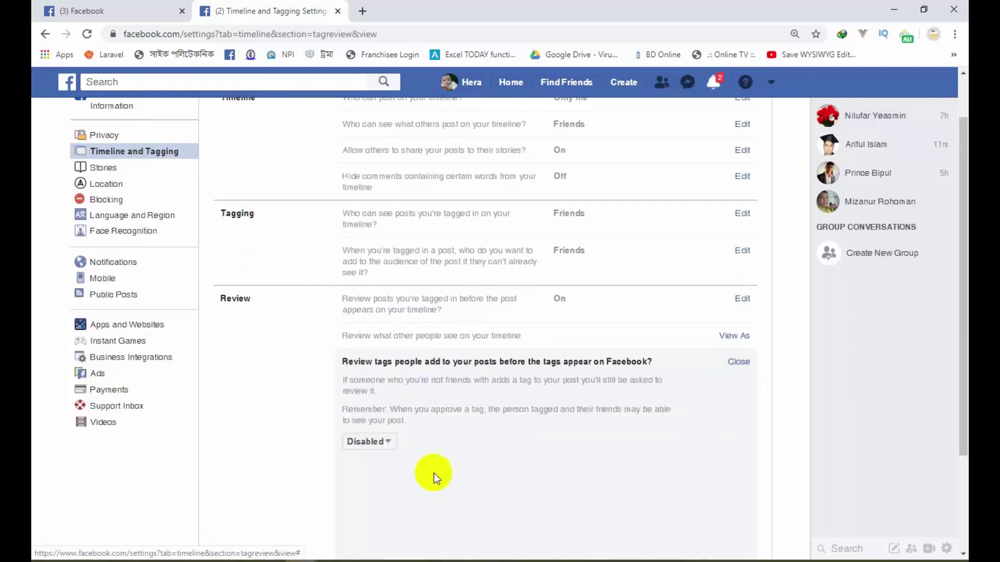
click(388, 444)
click(383, 460)
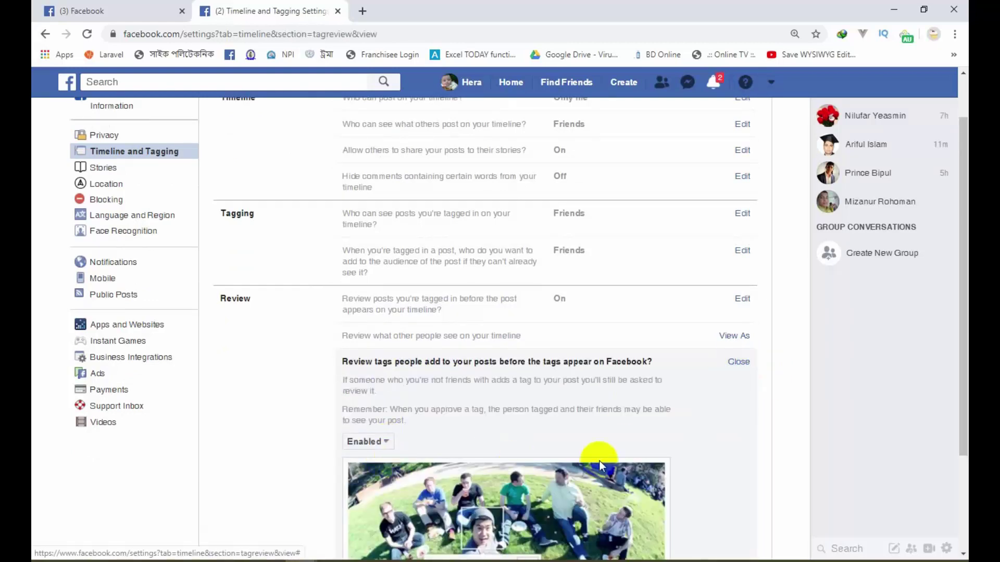
click(738, 361)
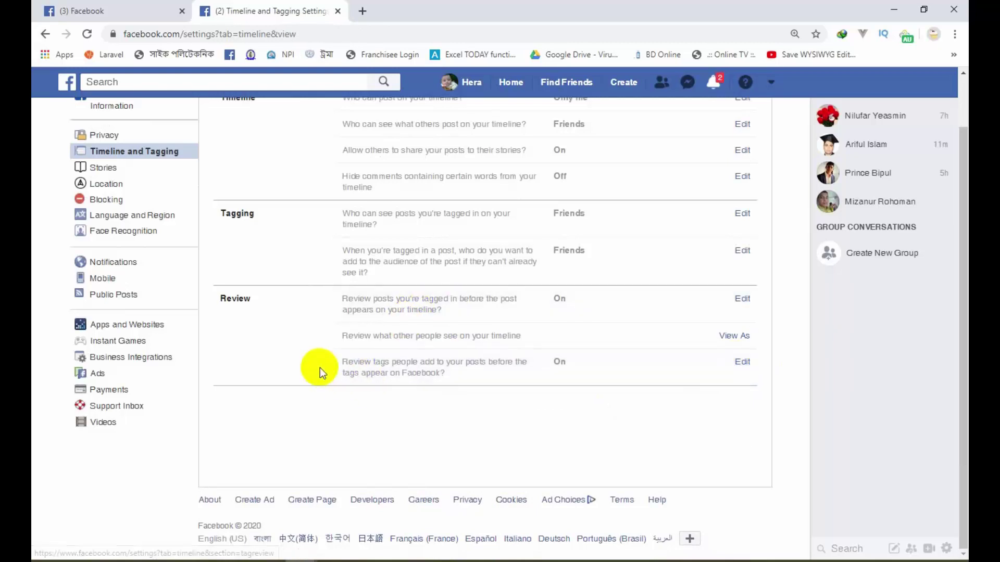
scroll(161, 273, up, 2)
click(114, 227)
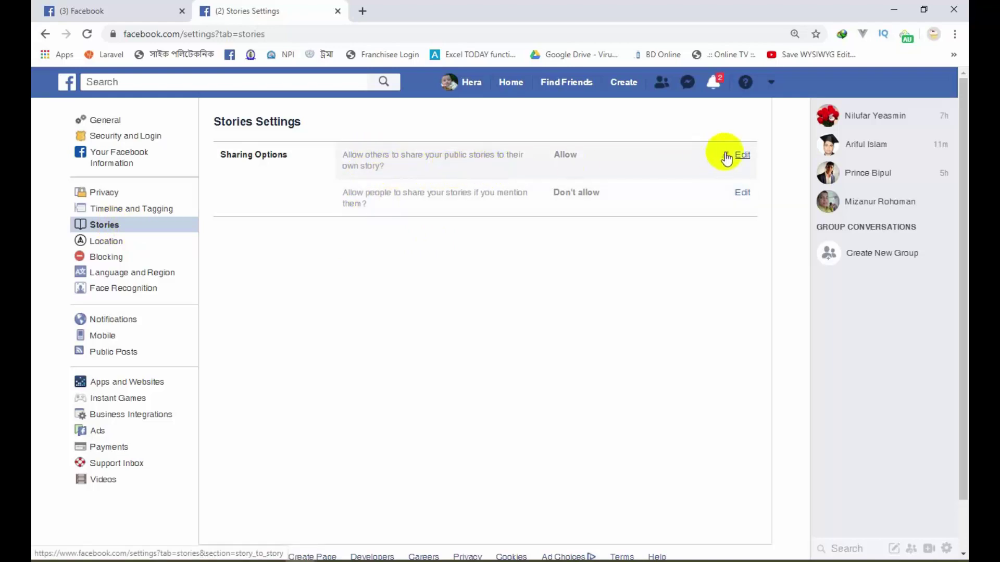
Step: Set sharing your public stories to Don't allow, then switch to the Location settings
click(743, 156)
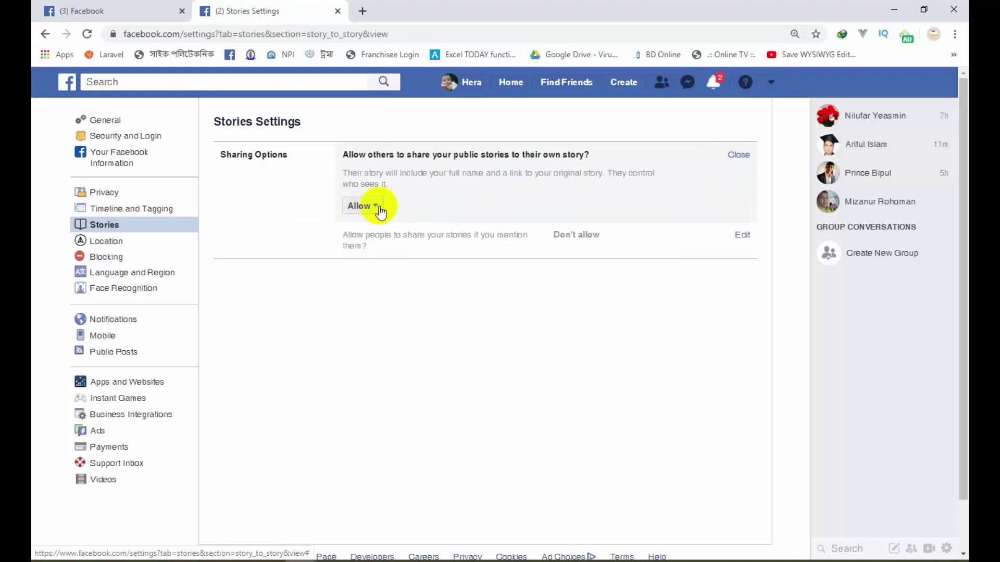
click(377, 207)
click(377, 238)
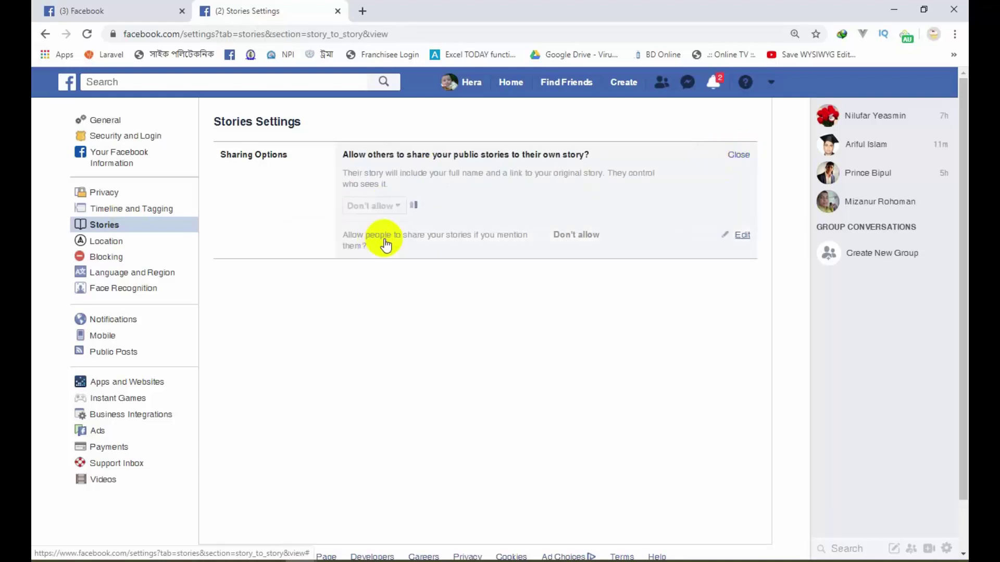
click(739, 155)
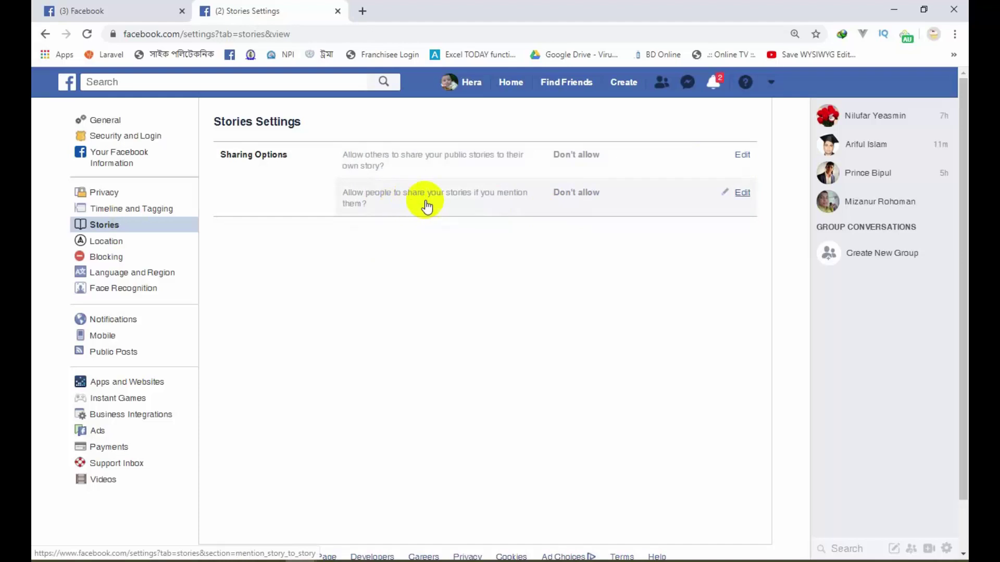
click(108, 244)
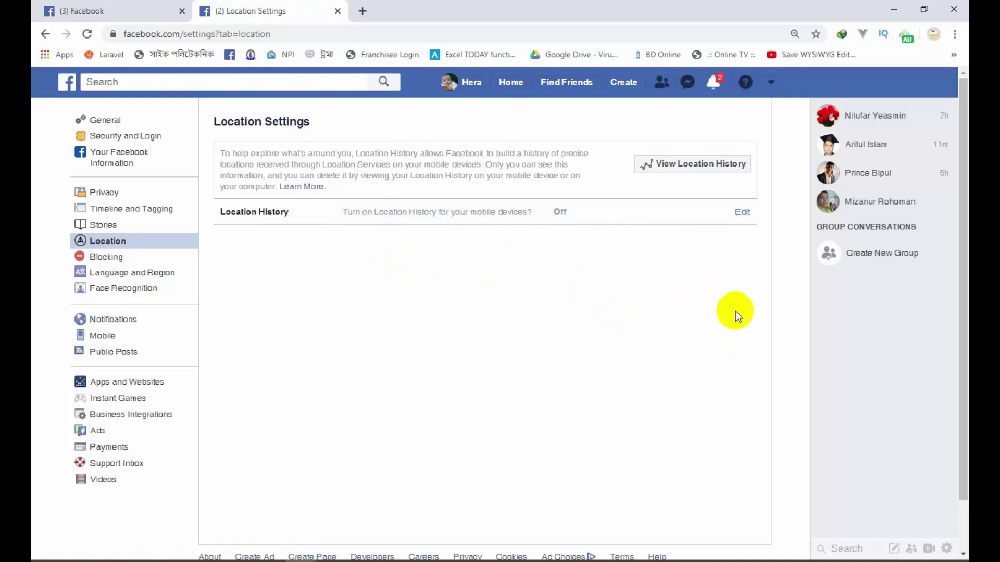
Step: Open the Manage Blocking settings and highlight the Block users label
click(98, 257)
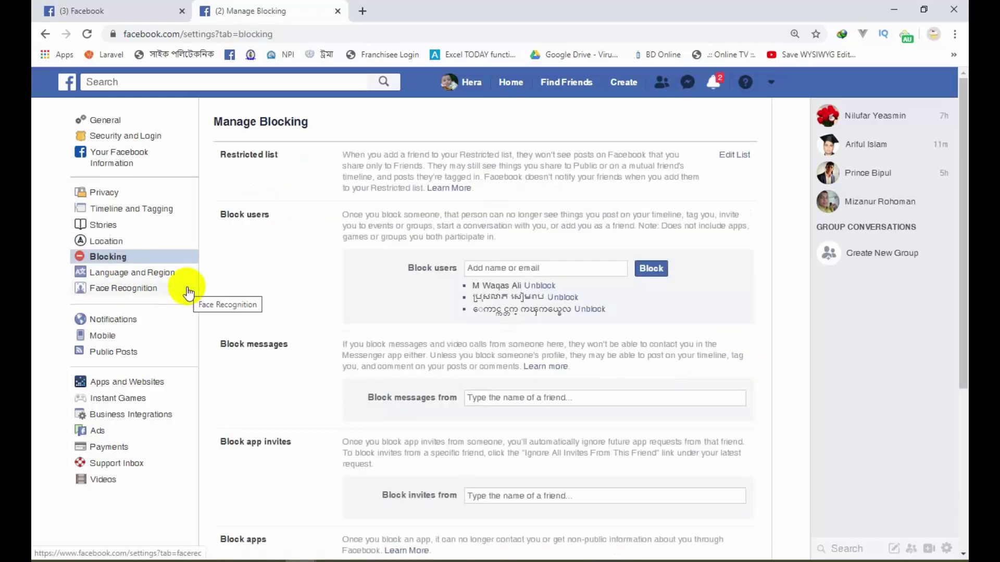
scroll(448, 229, down, 5)
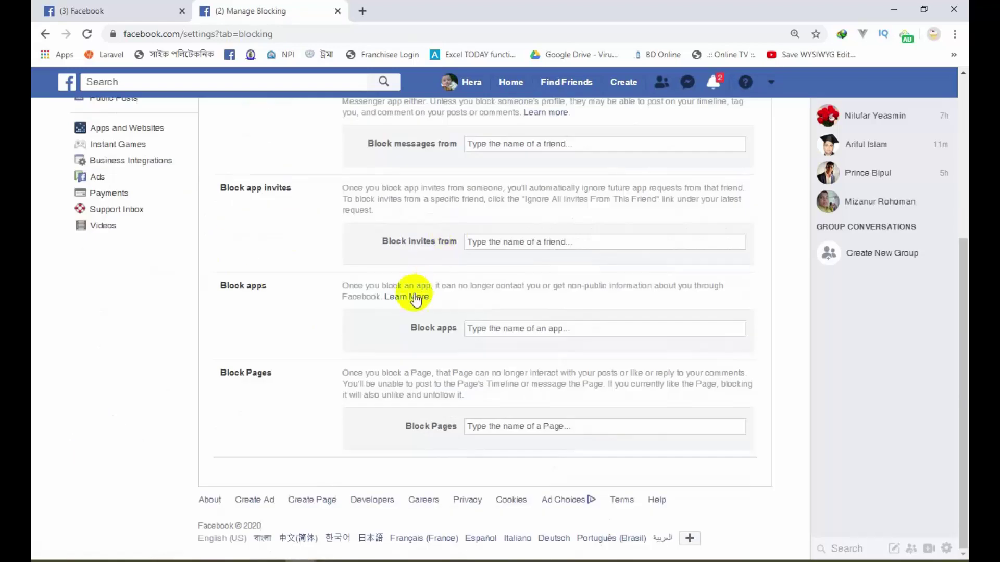
scroll(337, 250, up, 5)
scroll(333, 230, up, 1)
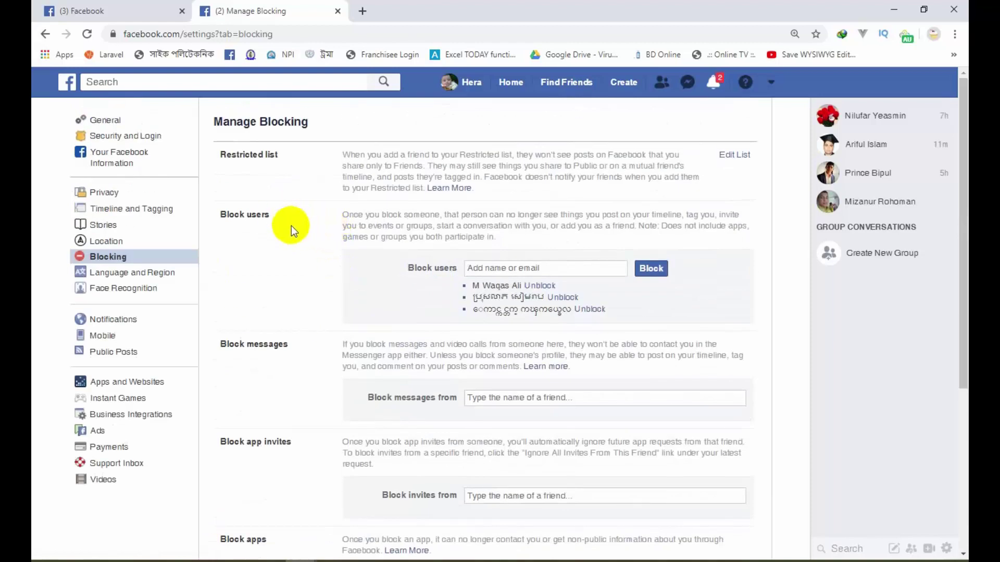
drag(458, 268, 423, 268)
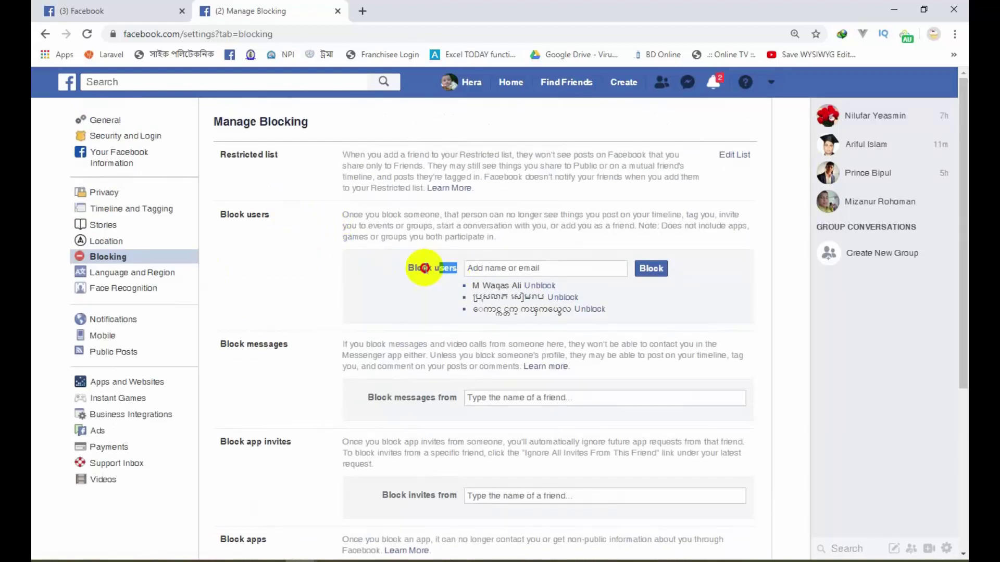
scroll(448, 297, down, 1)
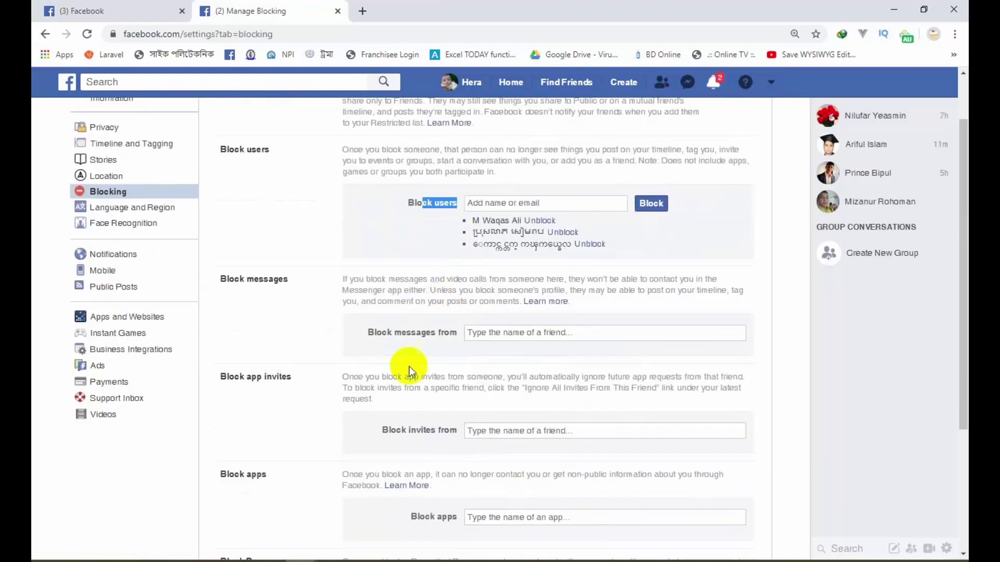
click(564, 341)
Step: Re-read the Block users section and highlight the text about blocking messages and video calls
scroll(304, 308, down, 2)
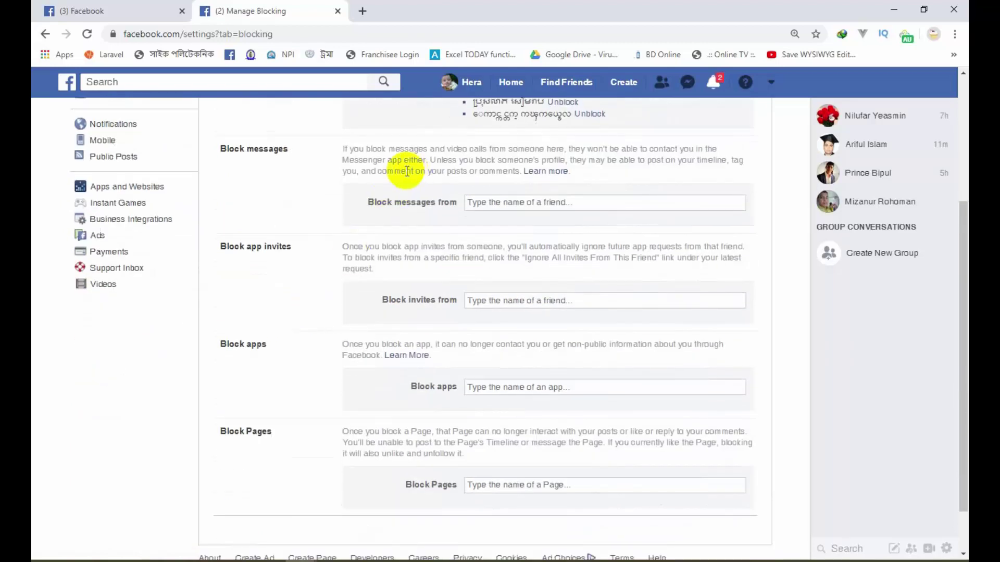
scroll(388, 198, up, 1)
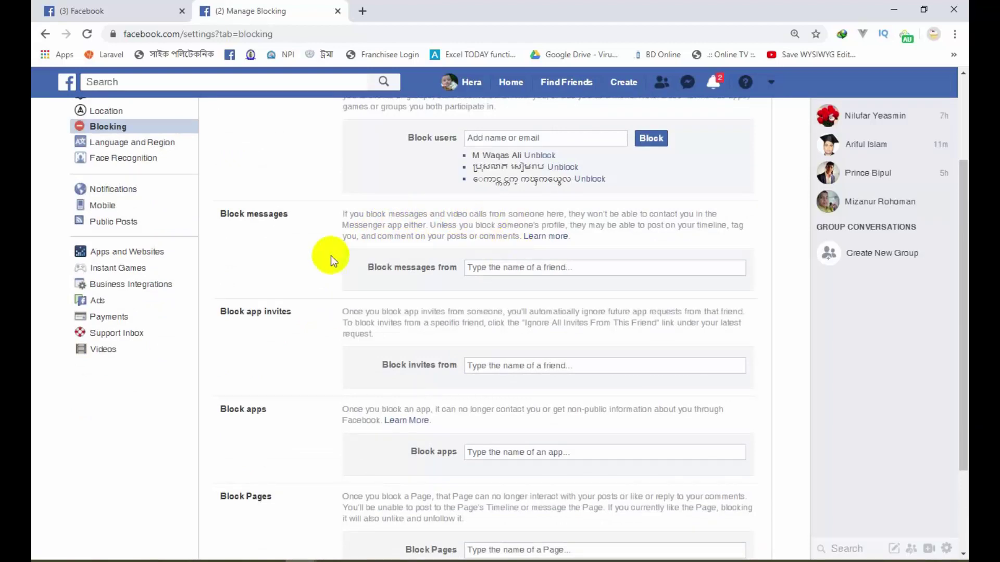
scroll(331, 255, up, 2)
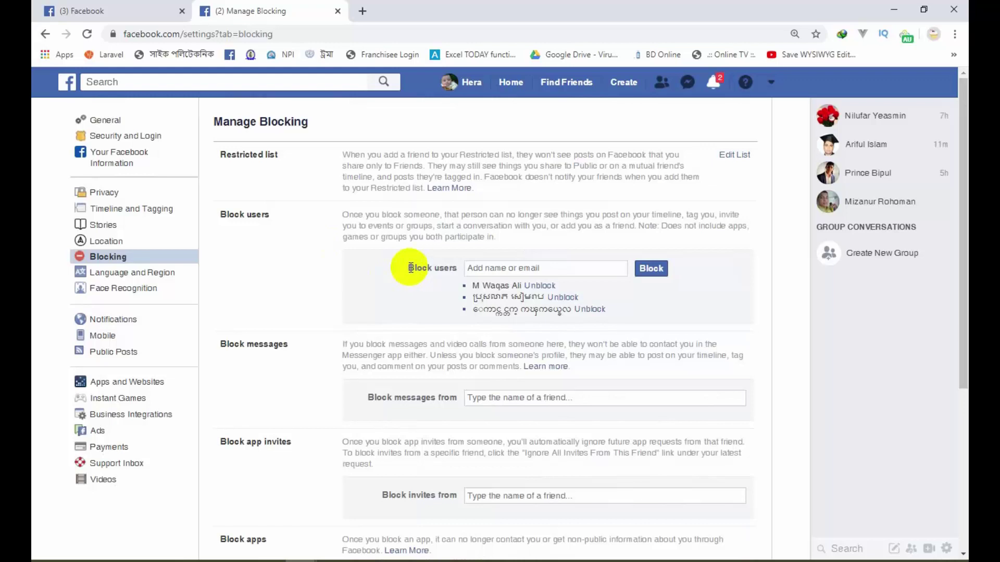
mouse_move(409, 268)
mouse_down()
mouse_move(455, 268)
mouse_move(452, 279)
mouse_up()
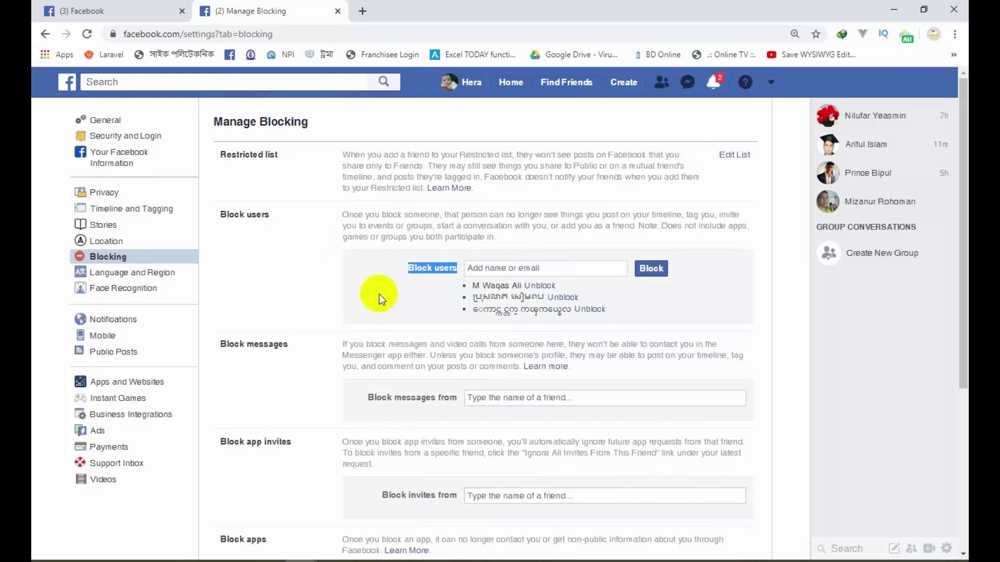
scroll(379, 294, down, 1)
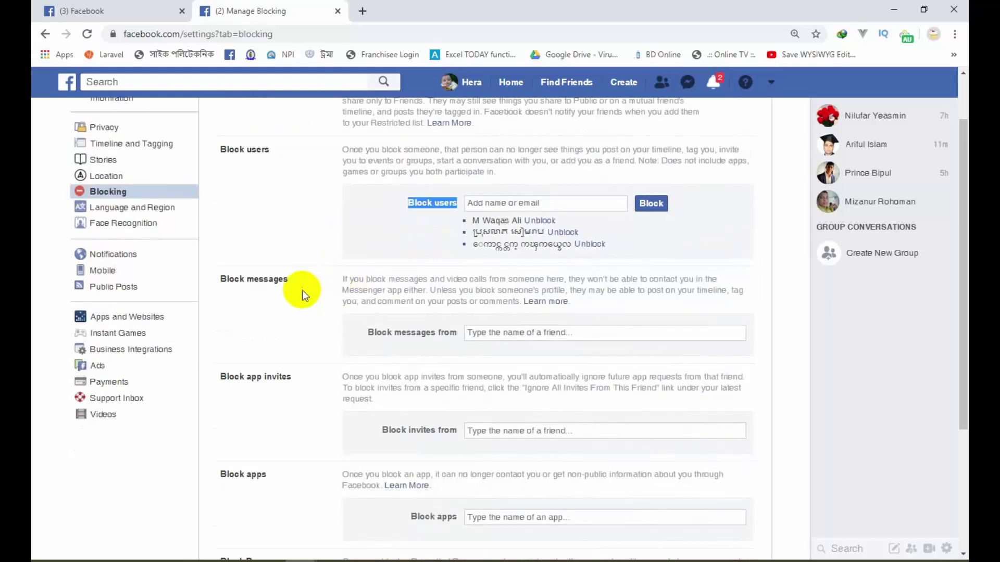
click(315, 290)
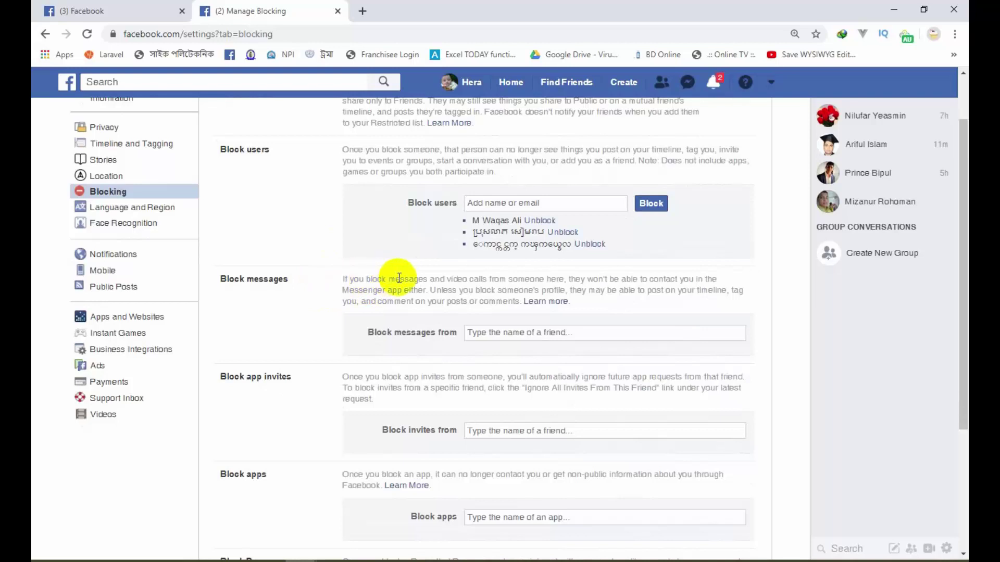
drag(396, 280, 483, 281)
scroll(468, 282, down, 2)
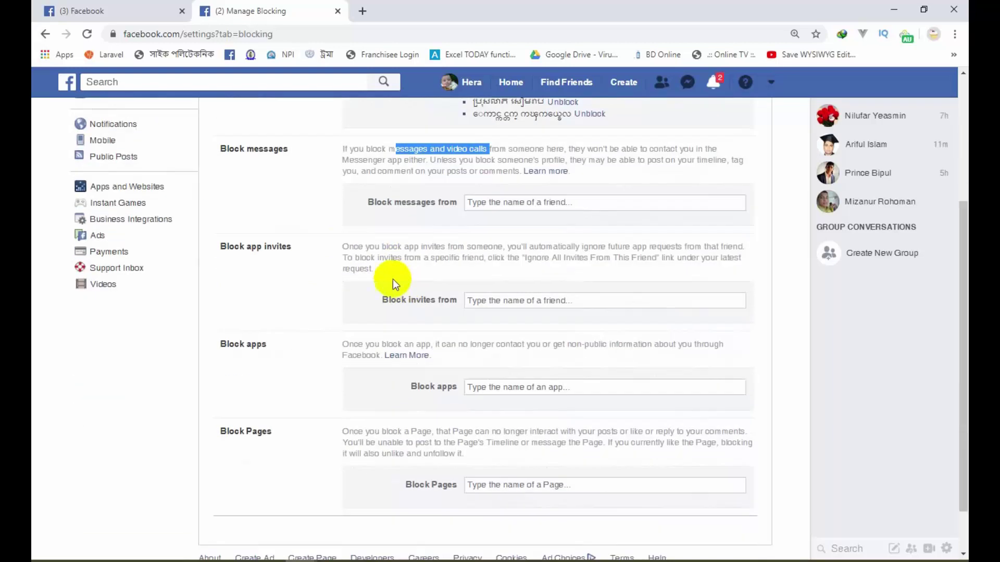
scroll(311, 270, down, 1)
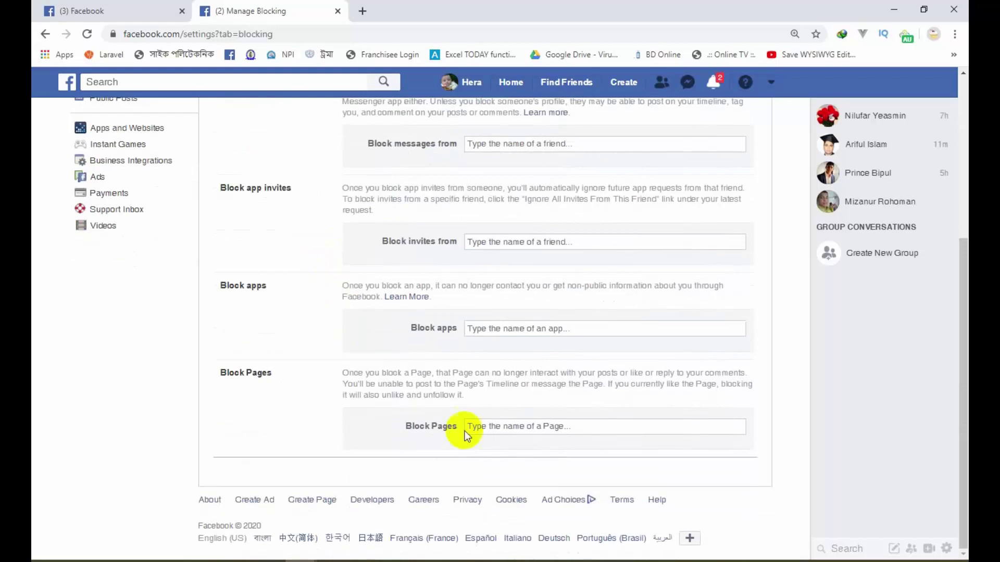
Step: Put the cursor in the Block Pages field, then move to the Language and Region settings
click(517, 425)
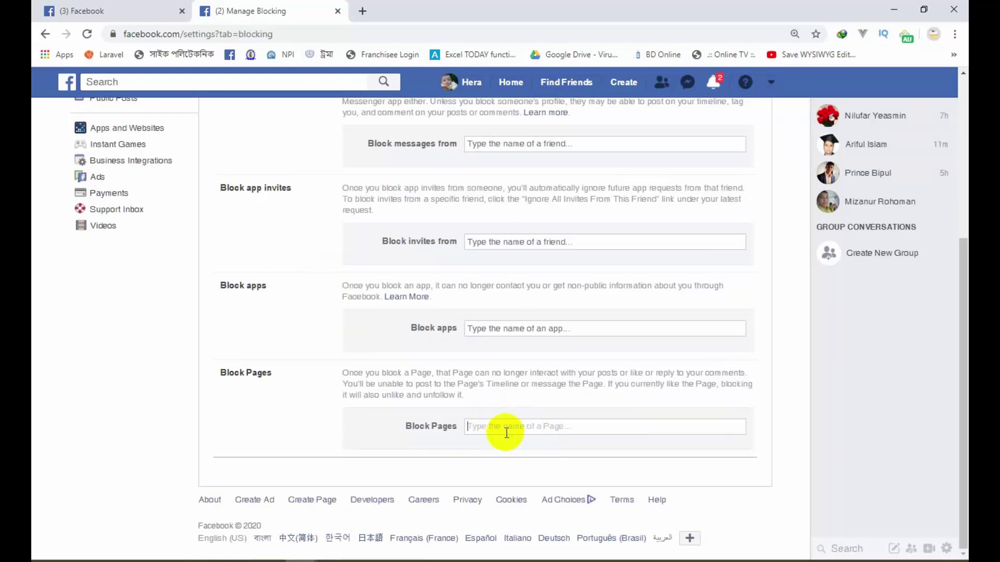
click(506, 431)
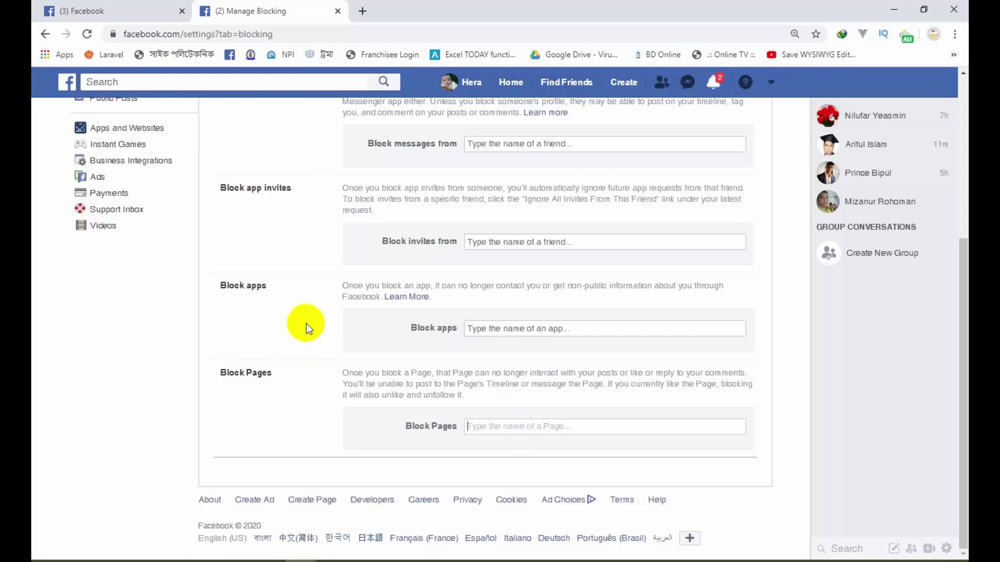
scroll(305, 322, up, 5)
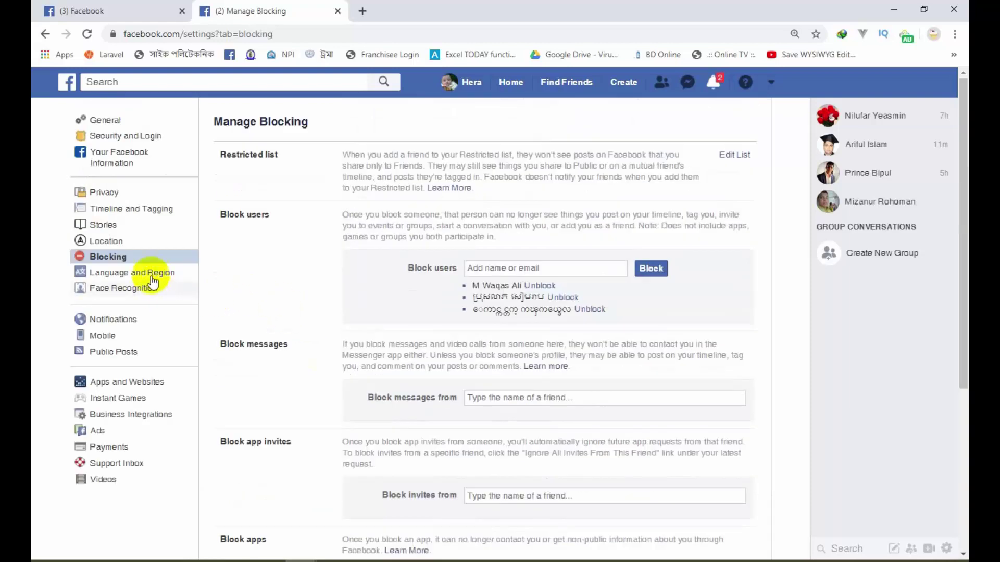
click(152, 278)
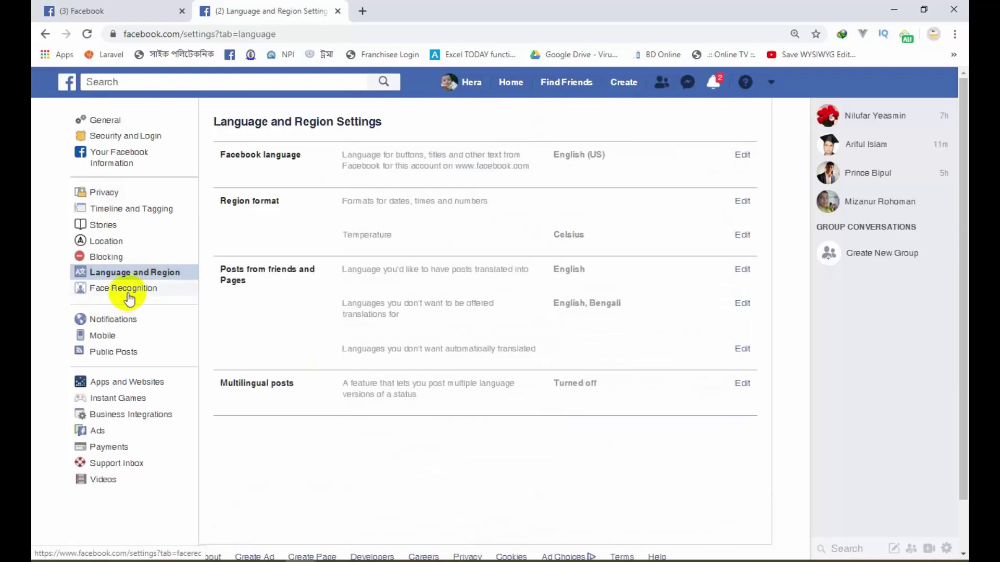
Step: Read the Face Recognition notice saying it is off, dismiss it, and go to Notifications
click(127, 294)
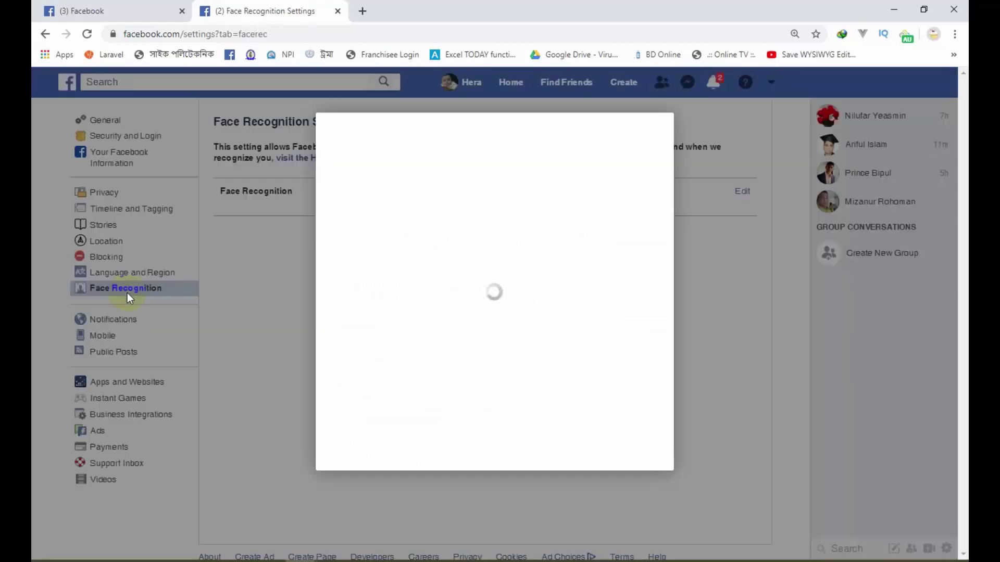
scroll(458, 319, down, 3)
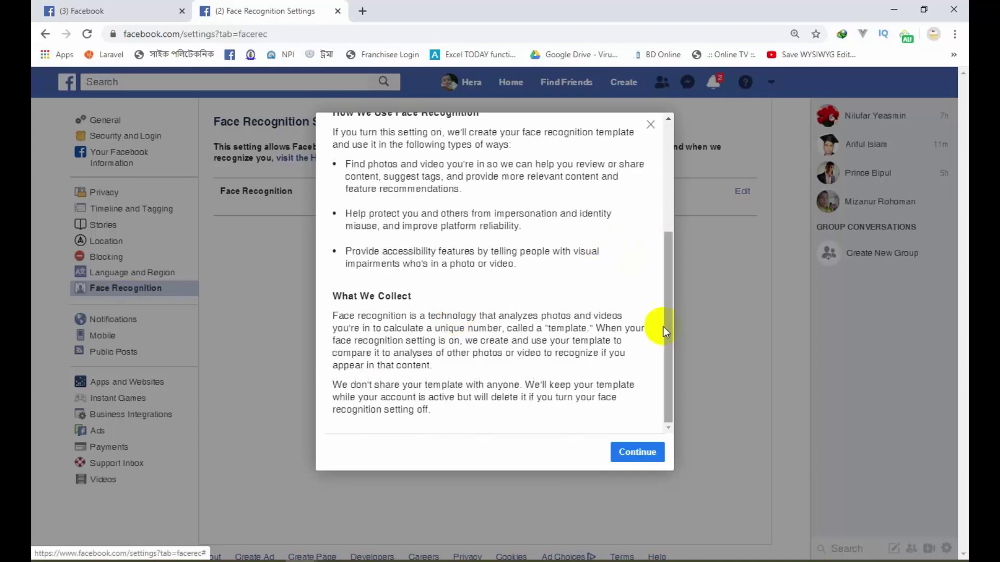
scroll(608, 280, up, 3)
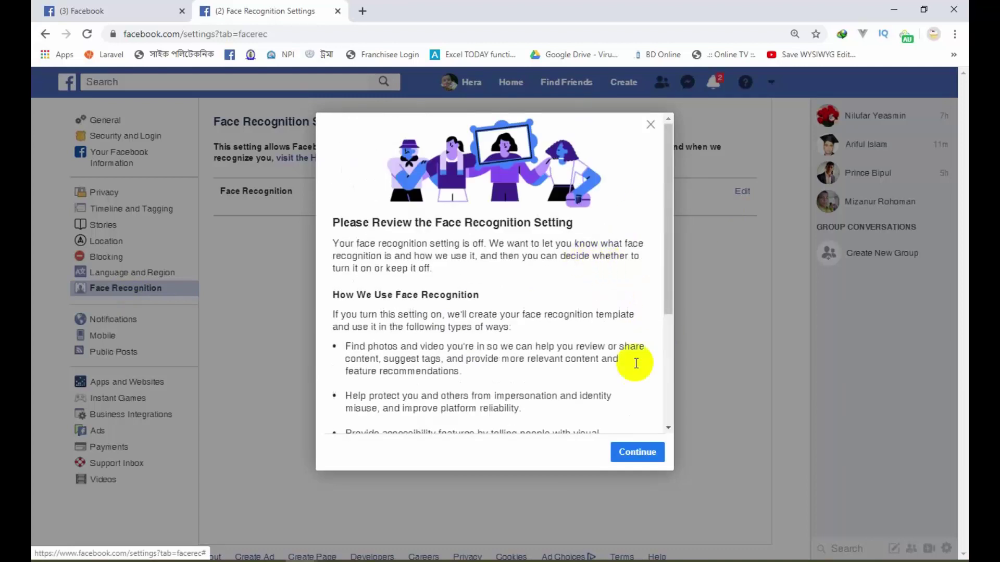
click(651, 128)
click(113, 320)
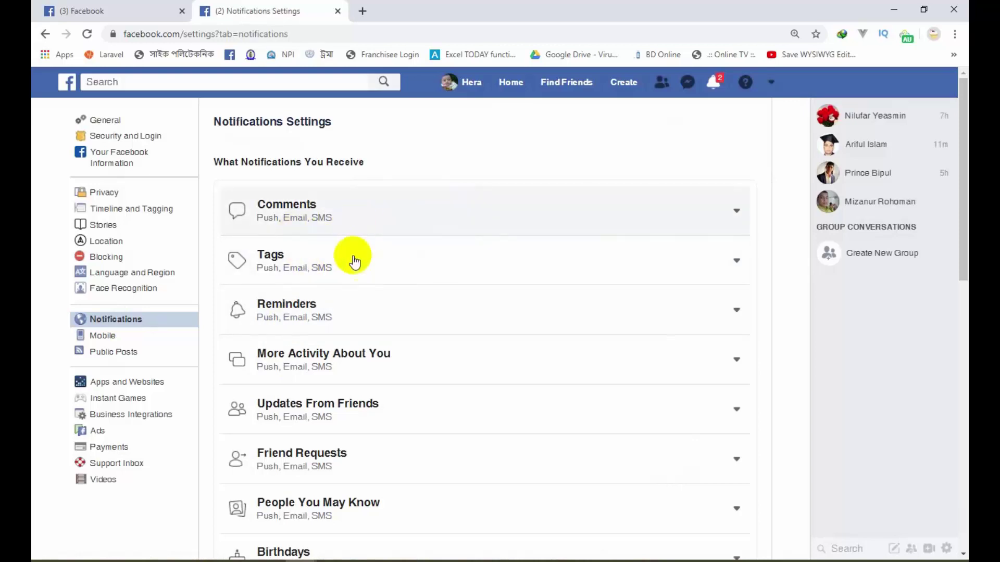
Step: Scroll through the Notifications categories and their Push, Email and SMS settings, then go to Mobile
scroll(357, 290, down, 3)
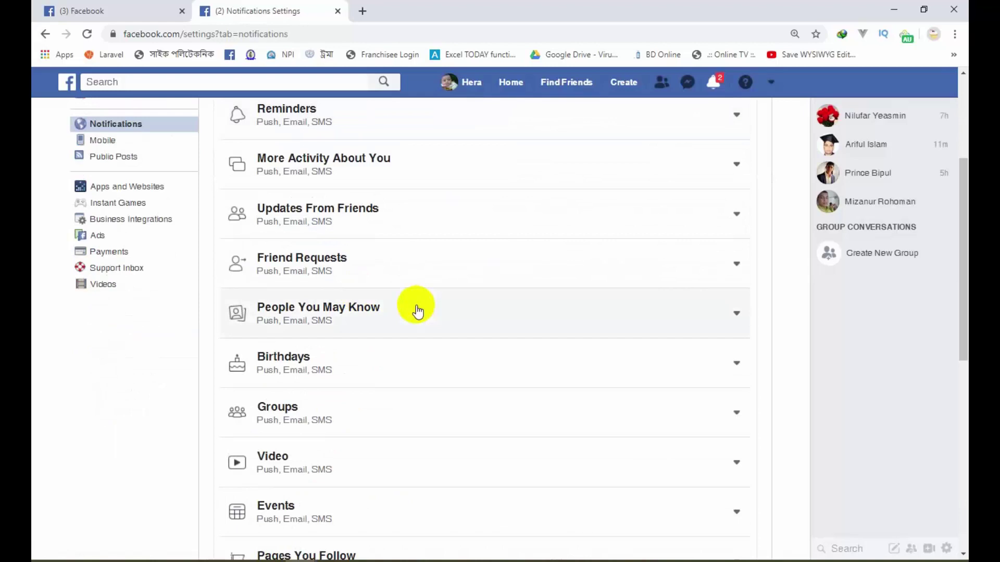
scroll(416, 311, down, 2)
scroll(417, 311, down, 4)
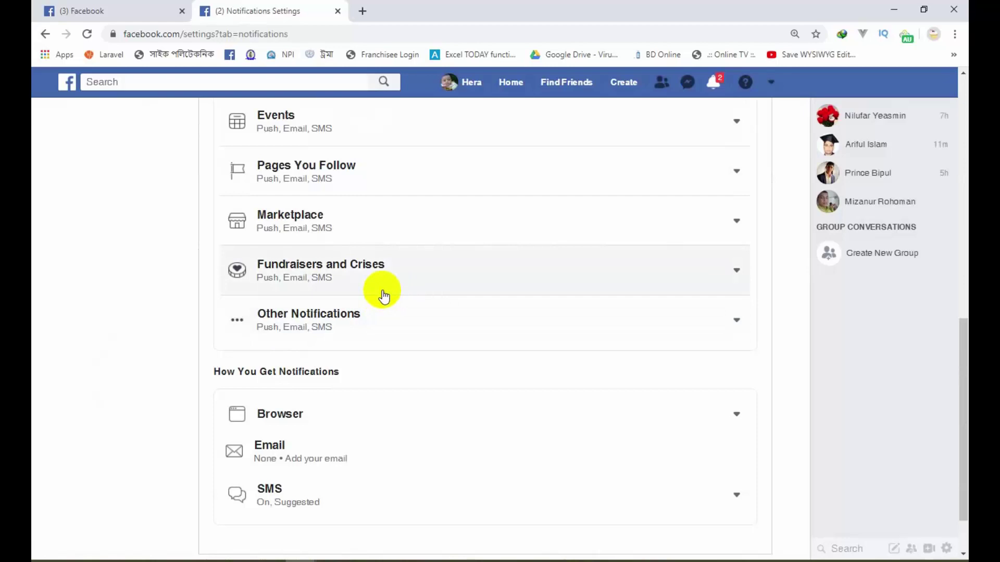
scroll(360, 294, up, 6)
scroll(323, 285, up, 3)
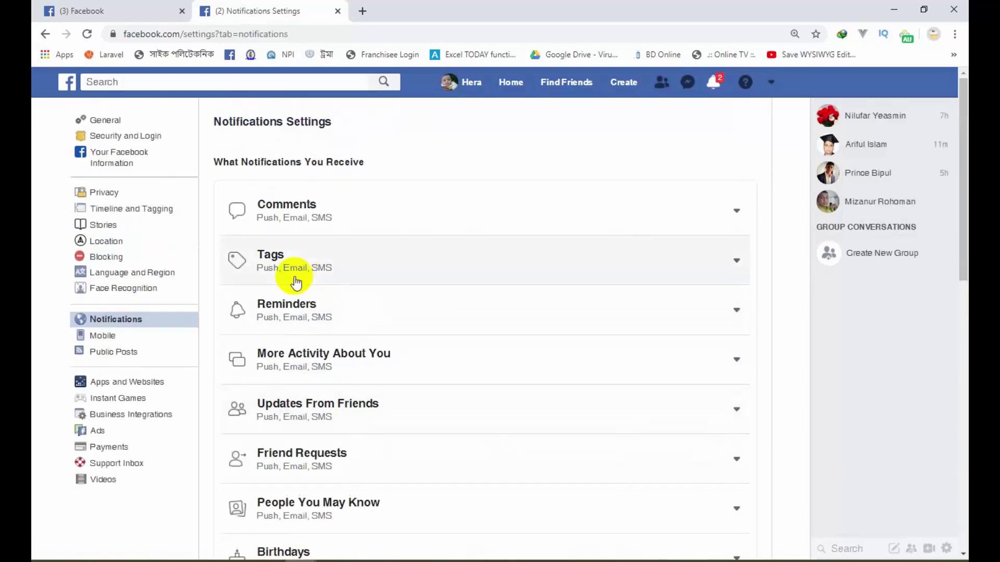
scroll(209, 276, down, 2)
click(114, 210)
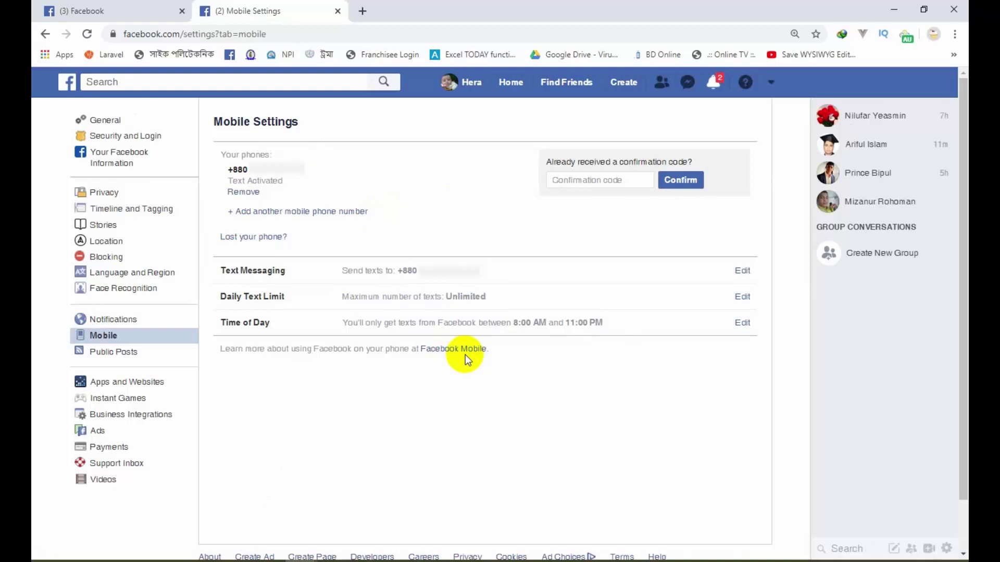
Step: Check the Public Posts follow, comment and visibility options, then go to the Ads preferences
click(119, 356)
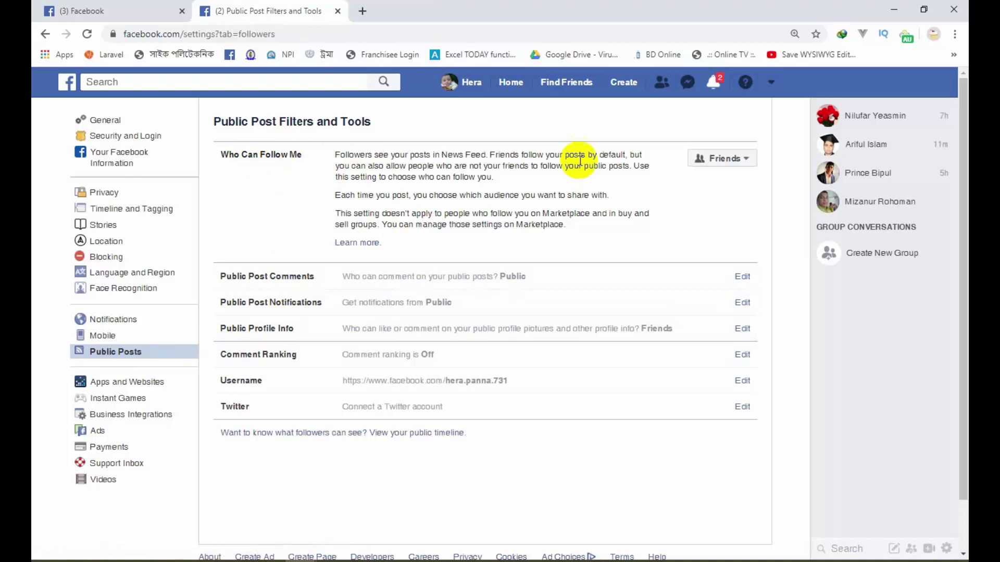
scroll(509, 308, down, 1)
scroll(523, 358, up, 1)
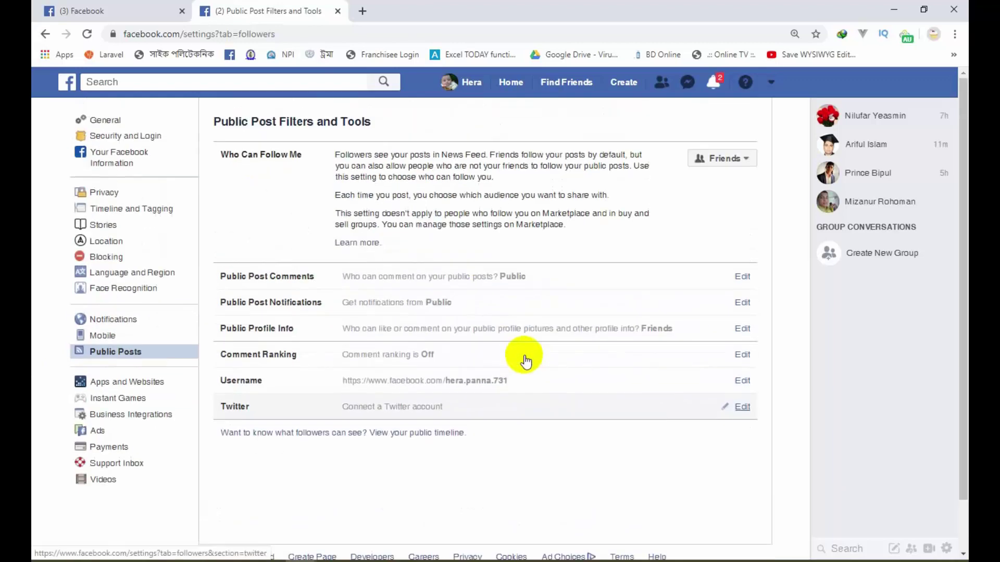
scroll(312, 348, down, 1)
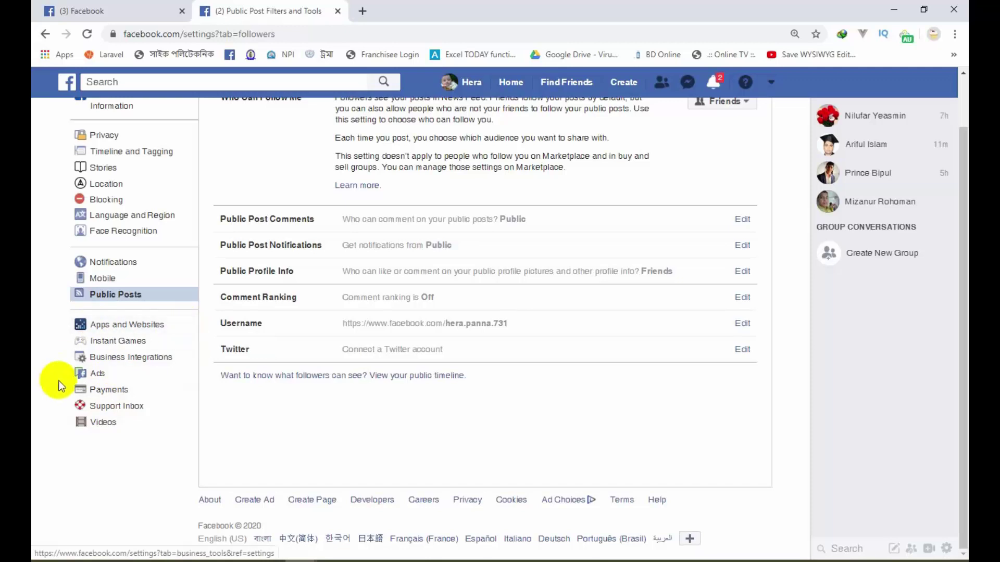
click(96, 376)
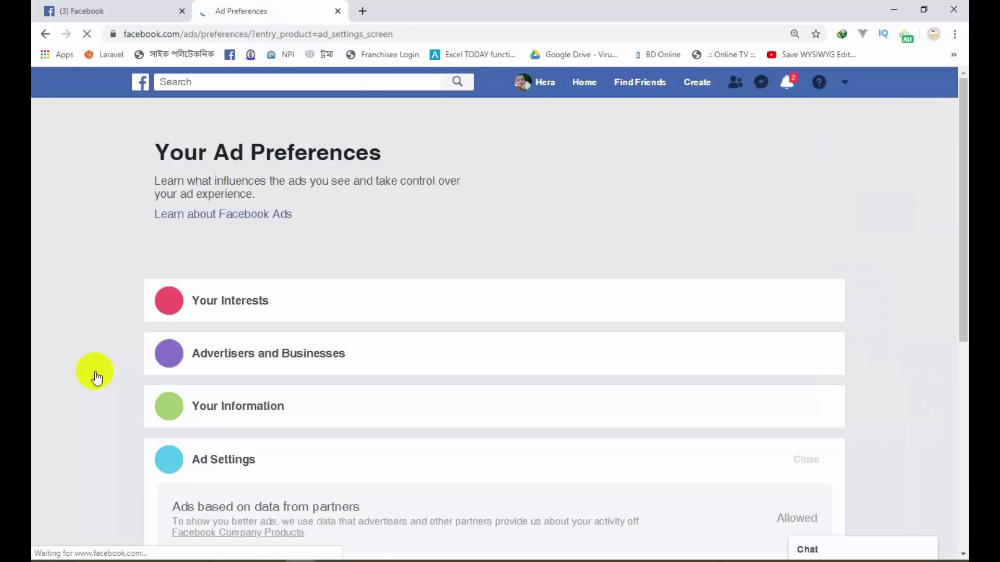
Step: Expand and read the Your Interests section of Ad Preferences
scroll(291, 322, down, 7)
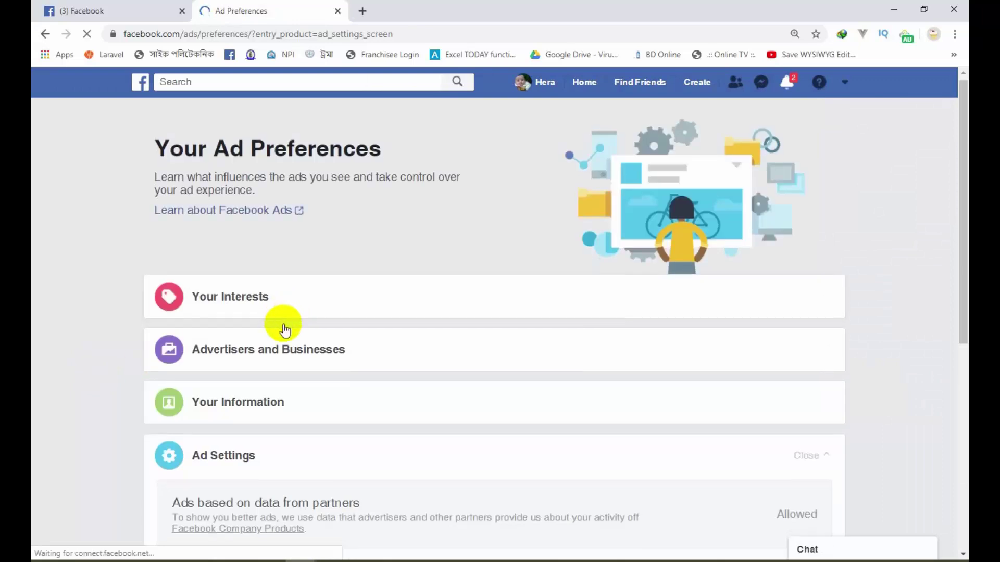
scroll(285, 332, up, 7)
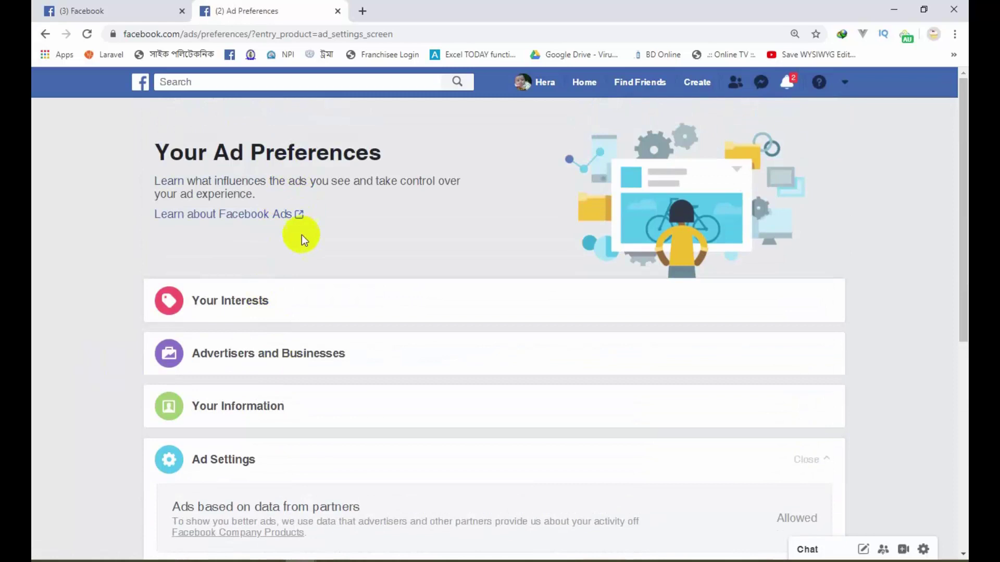
scroll(404, 326, down, 2)
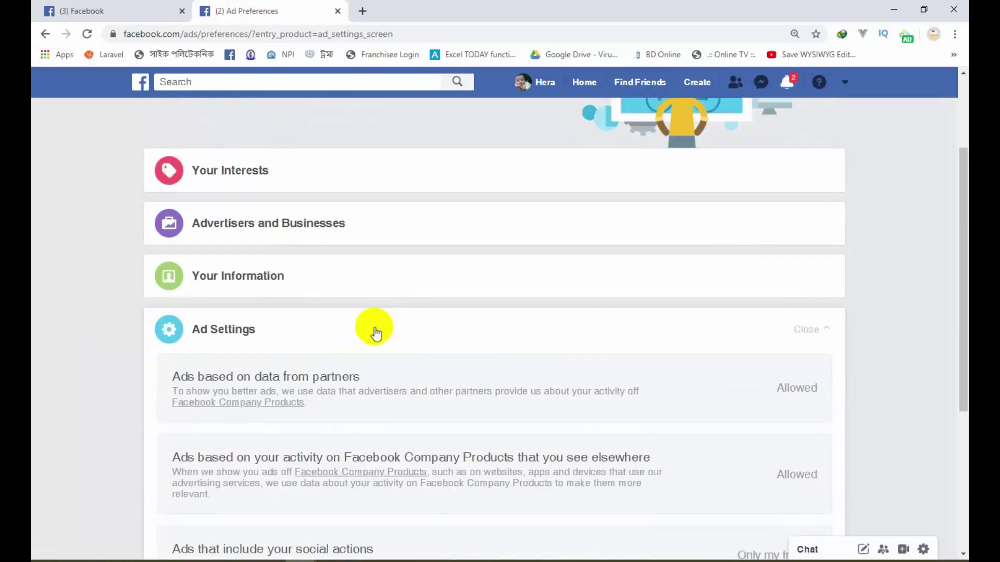
scroll(373, 332, down, 4)
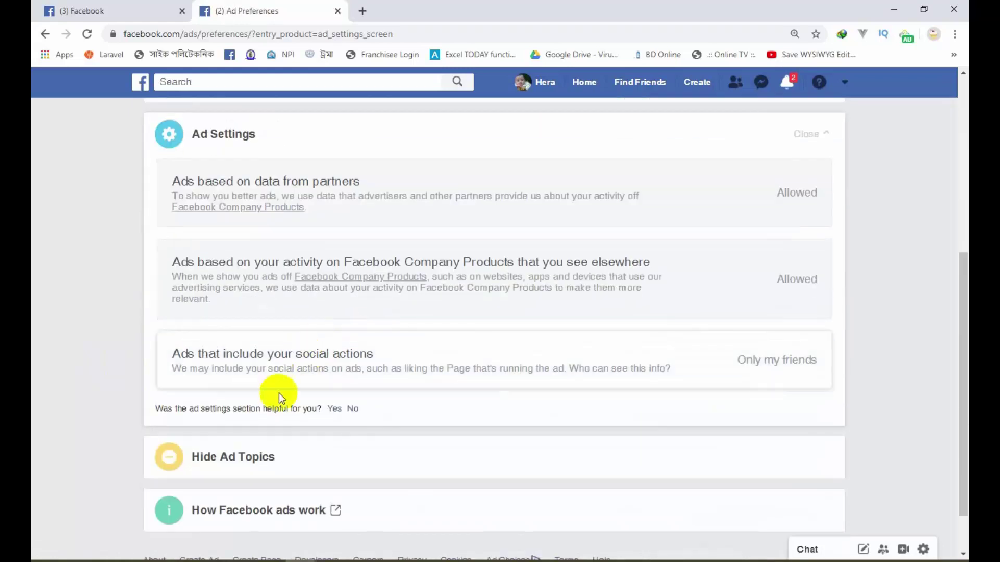
scroll(277, 328, up, 6)
click(263, 312)
scroll(268, 315, down, 1)
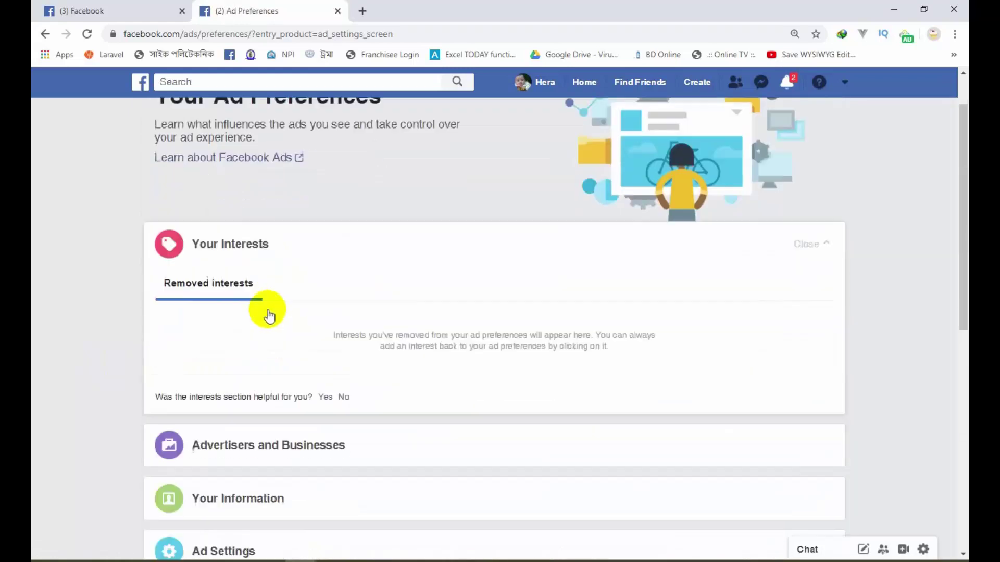
scroll(420, 230, down, 2)
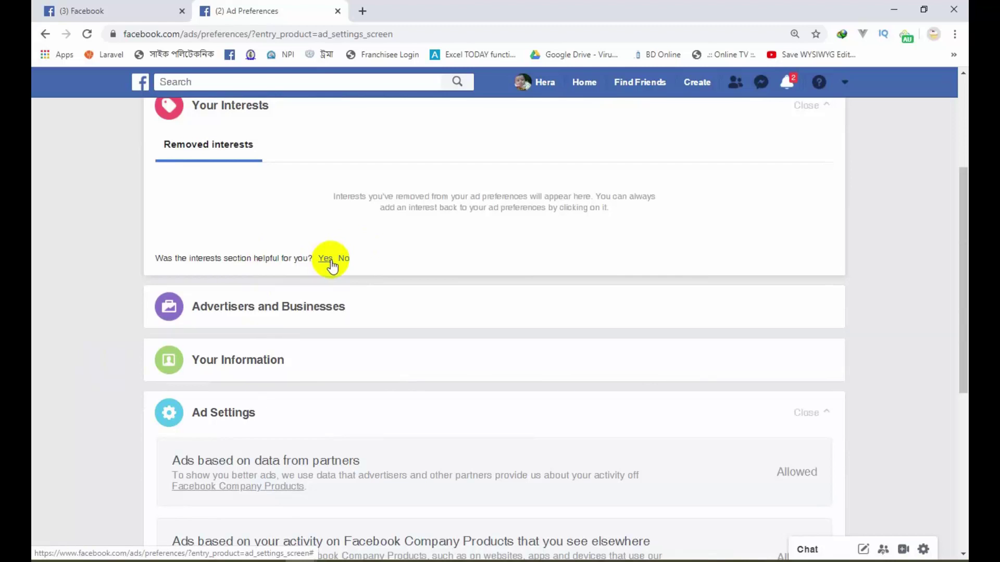
Step: Expand and read the Advertisers and Businesses section
click(292, 318)
scroll(263, 395, down, 8)
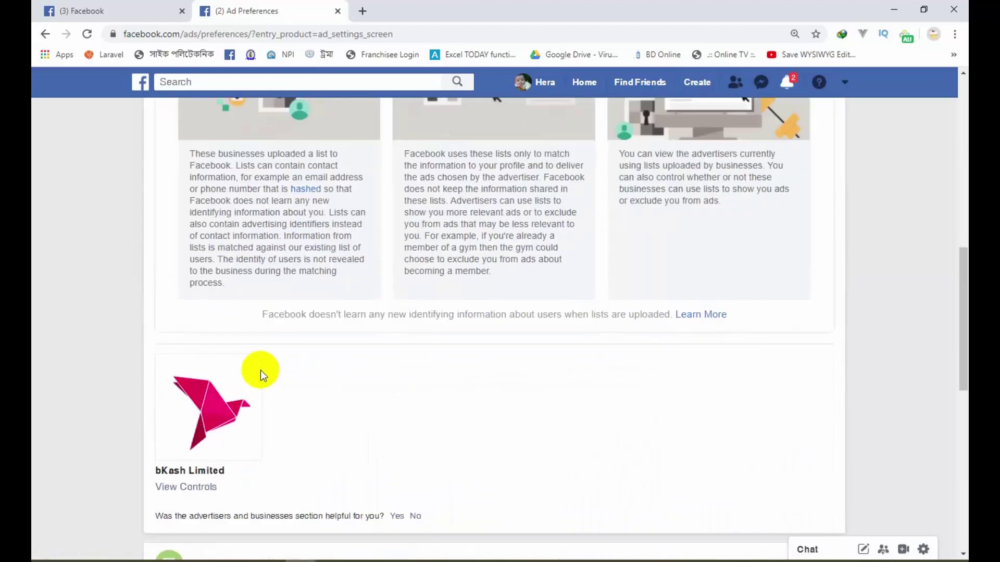
scroll(260, 370, down, 5)
scroll(201, 250, up, 2)
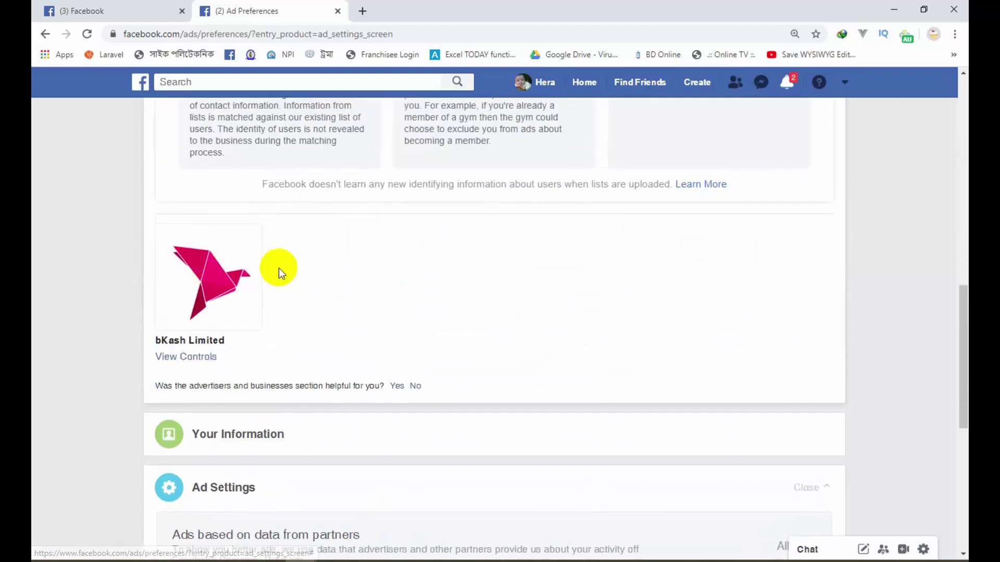
scroll(261, 266, up, 1)
scroll(257, 267, down, 5)
Step: Expand Your Information, then go back to the Public Post Filters and Tools page
click(250, 234)
scroll(250, 230, down, 1)
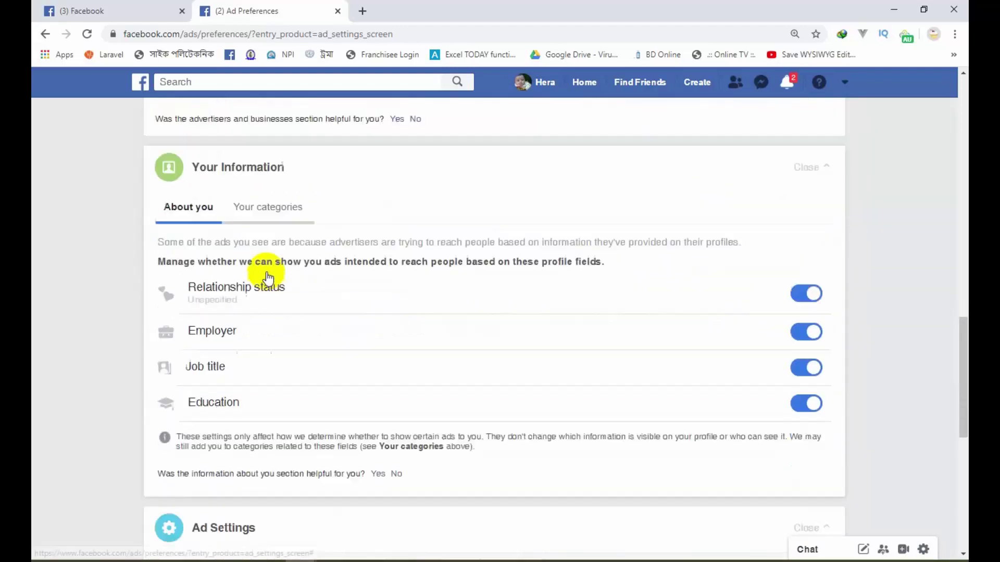
scroll(267, 279, down, 9)
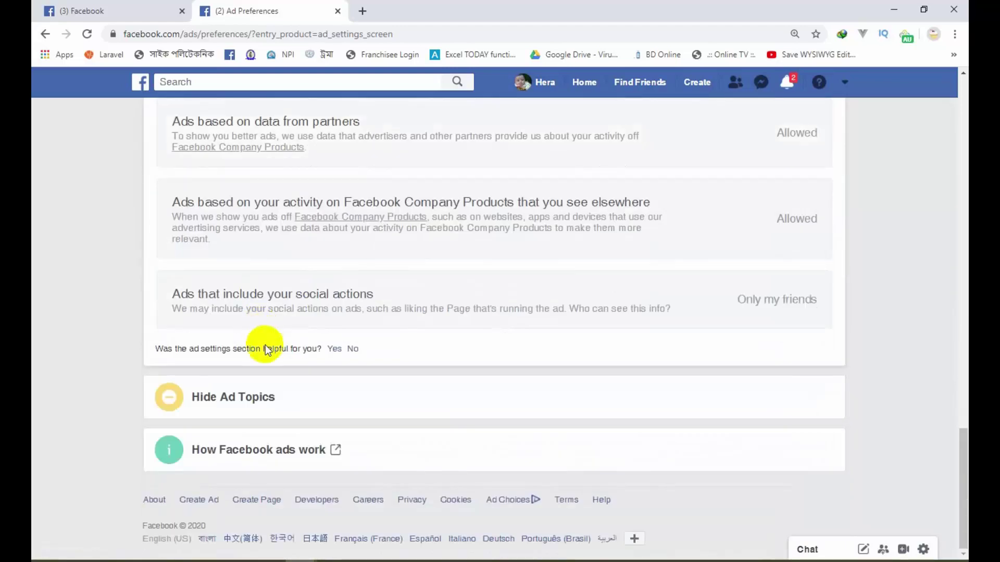
scroll(286, 457, up, 20)
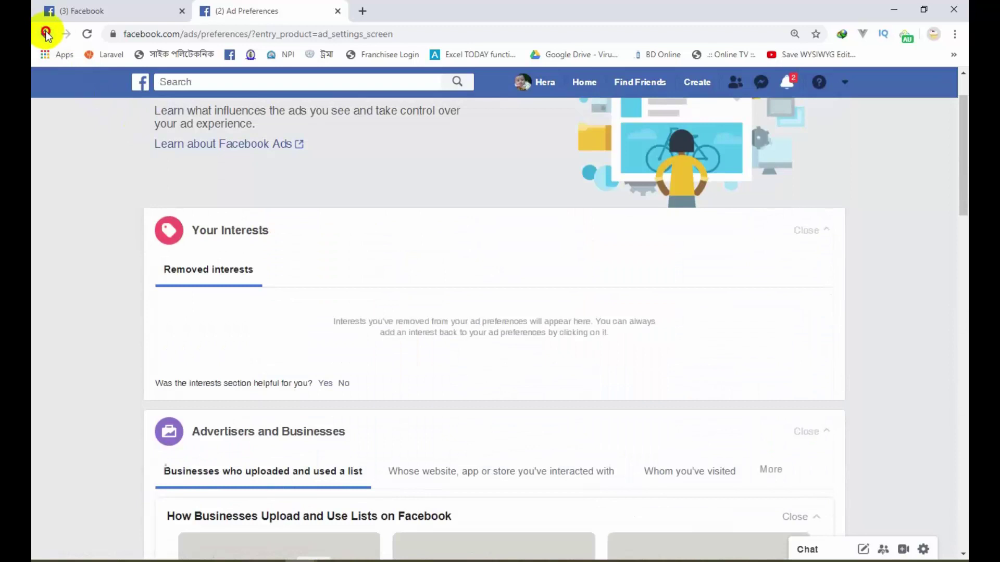
click(46, 33)
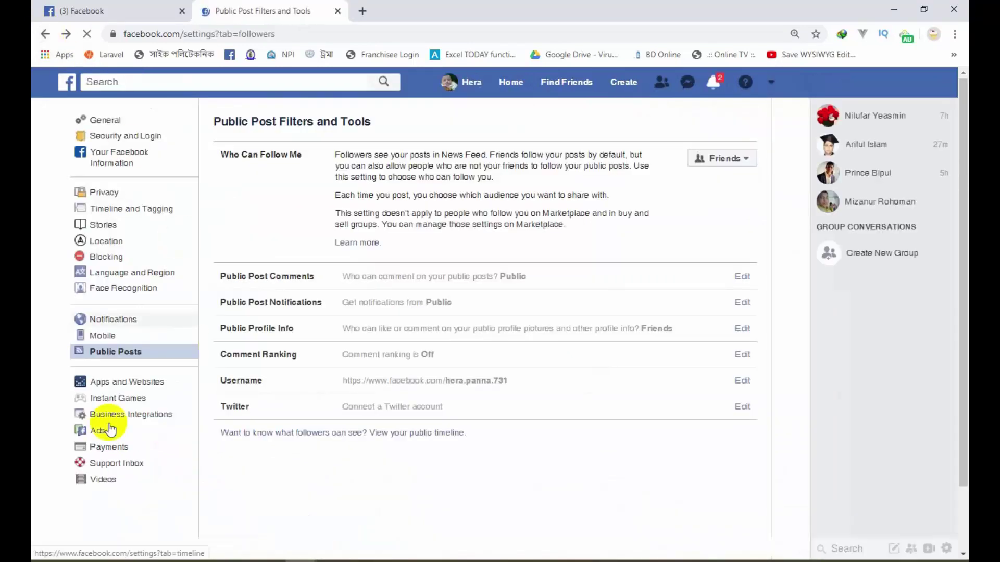
Step: Open the Payments settings and open Ads Manager in a new browser tab
click(102, 447)
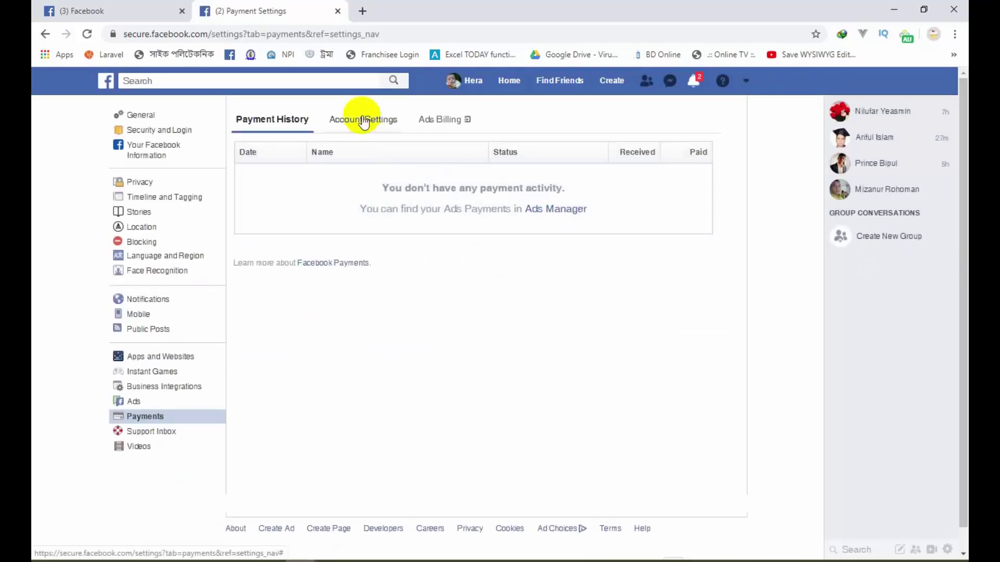
right_click(564, 213)
click(578, 218)
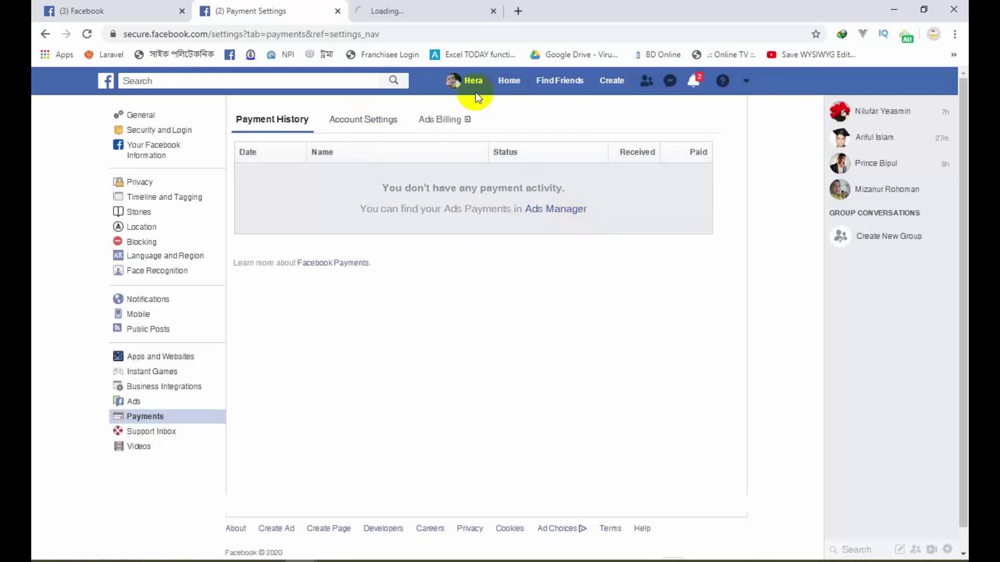
click(439, 12)
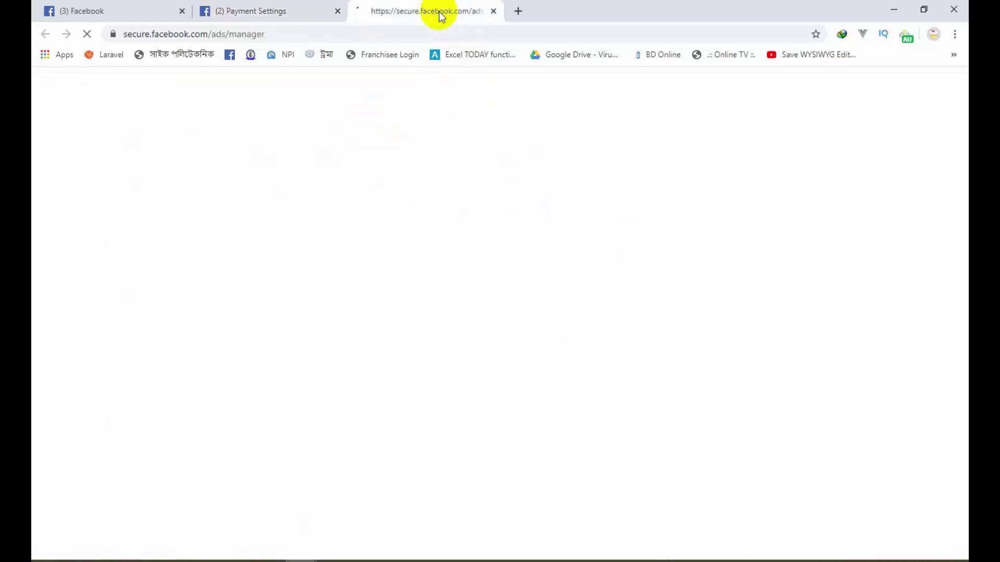
click(283, 11)
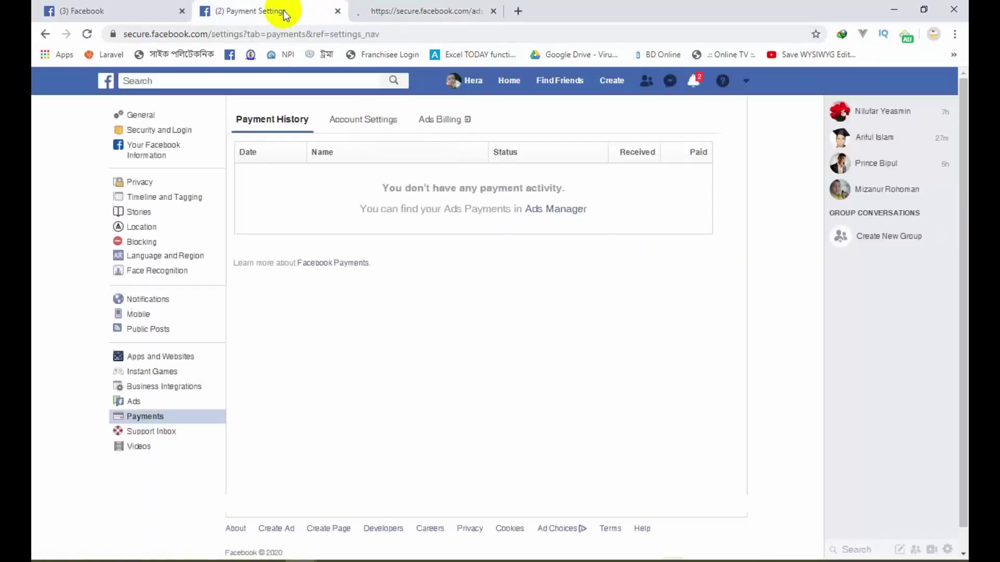
Step: View the payment account settings and Ads Manager campaigns, then go to the Support Inbox
click(362, 121)
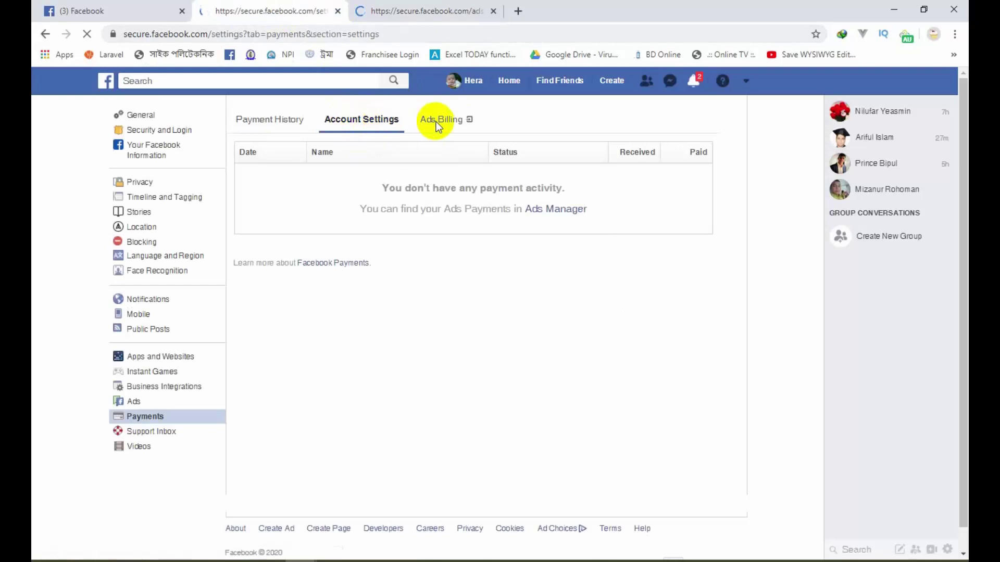
click(417, 11)
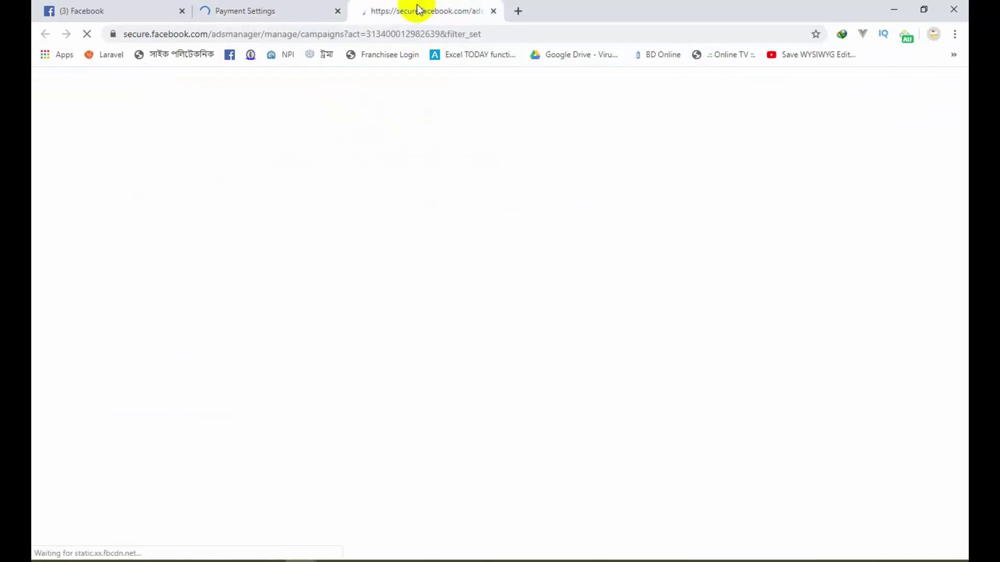
click(272, 11)
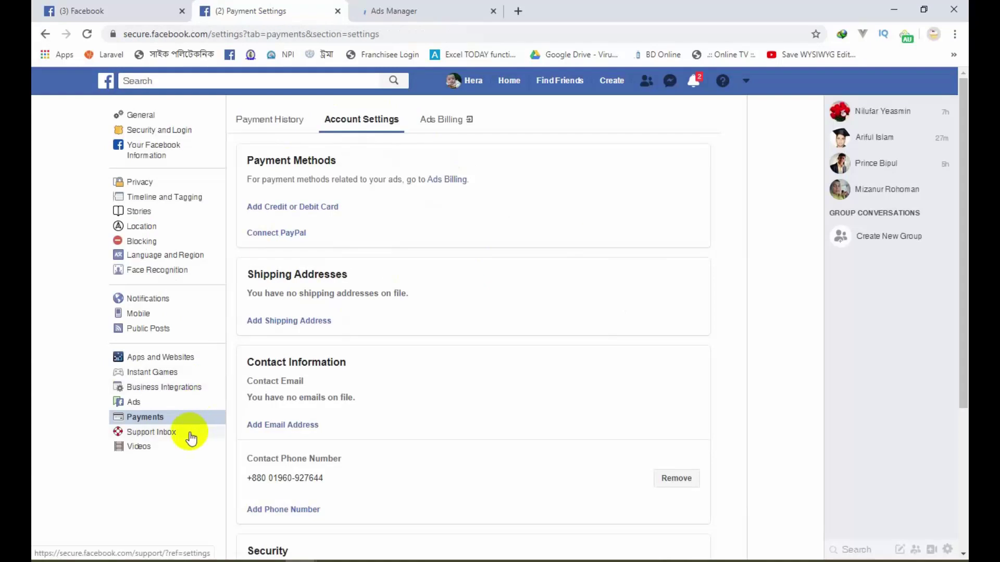
click(154, 435)
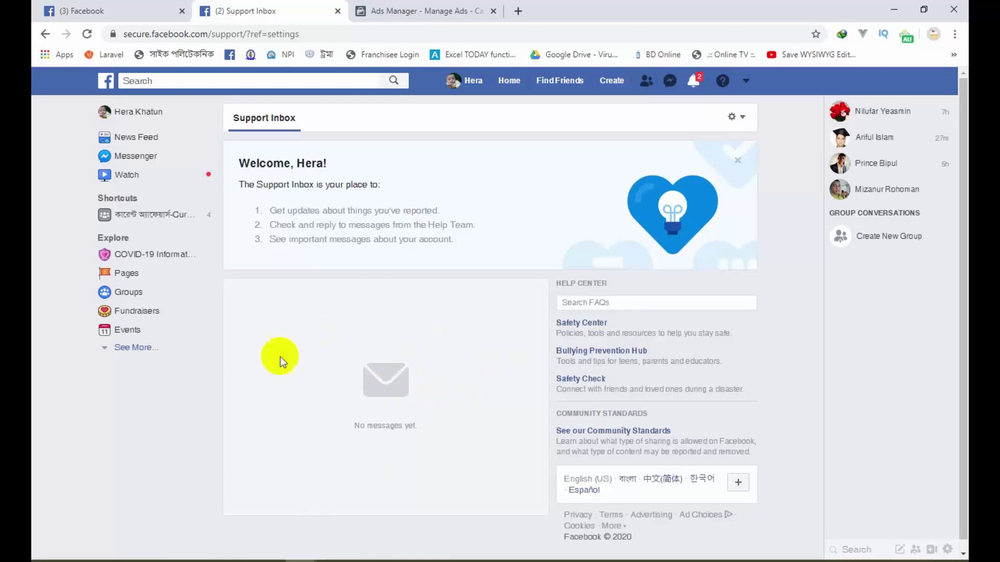
Step: From Payments, go to Video Settings and set Auto-Play Videos to Off, keeping quality at Default
click(46, 36)
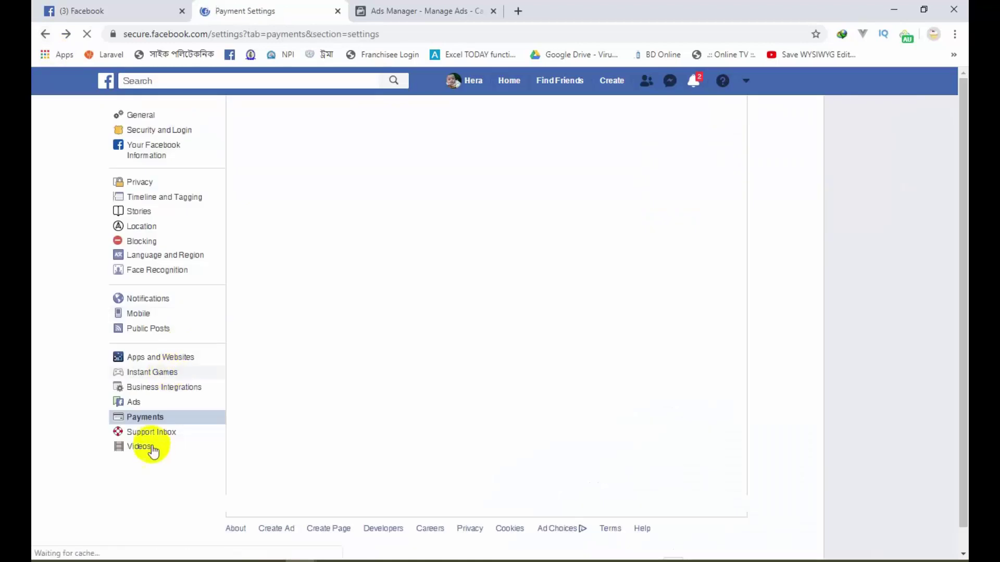
click(137, 447)
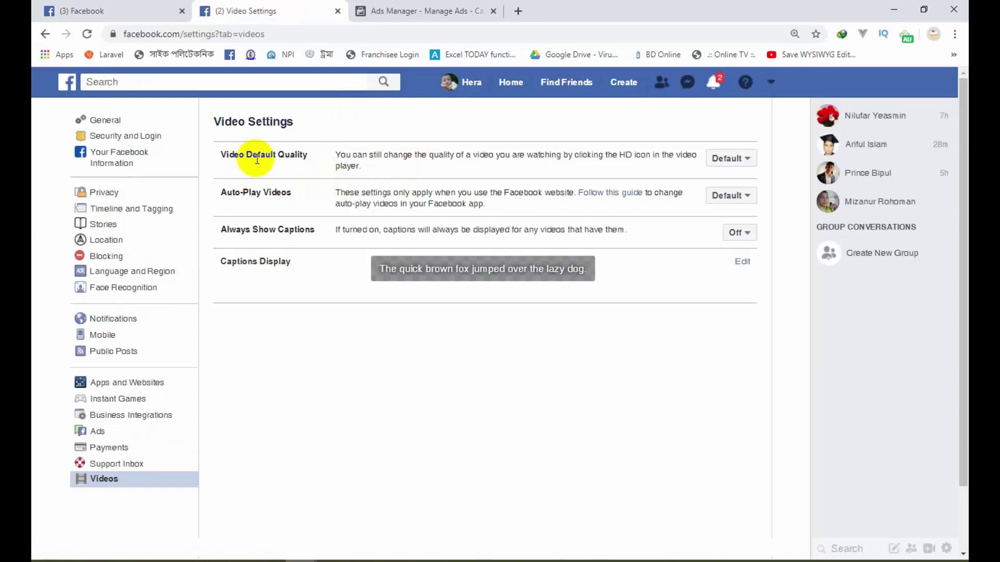
drag(235, 155, 346, 156)
click(730, 158)
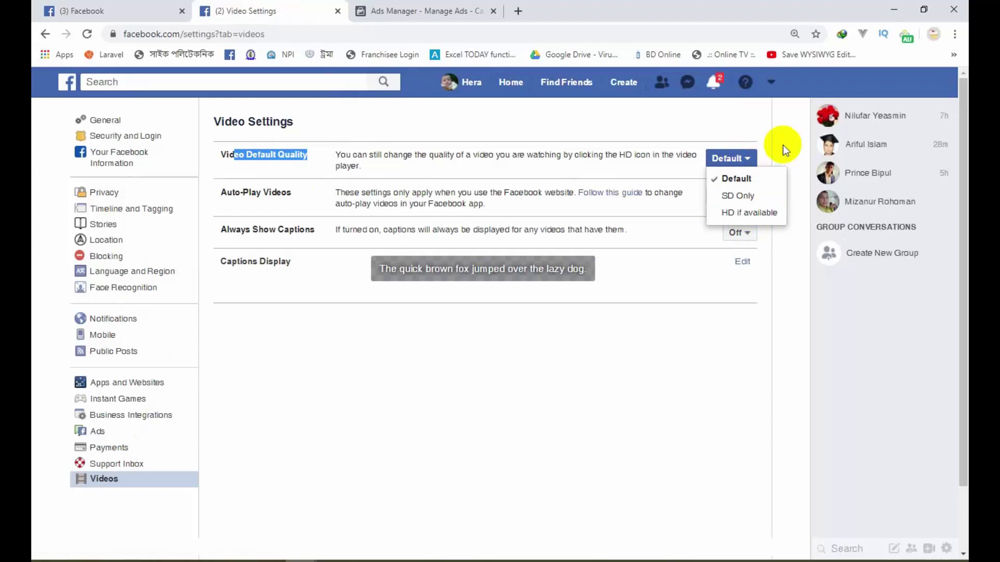
click(742, 161)
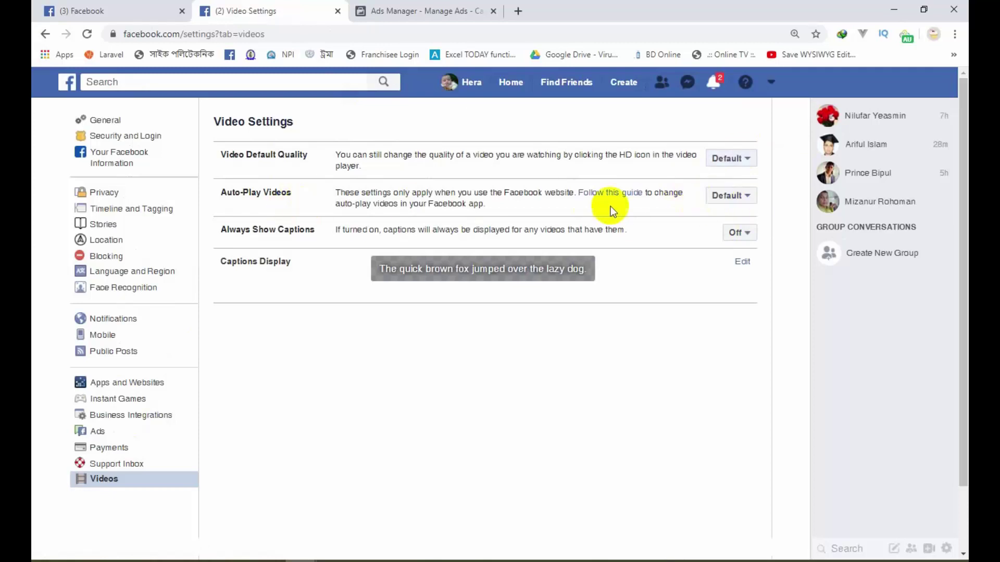
click(725, 198)
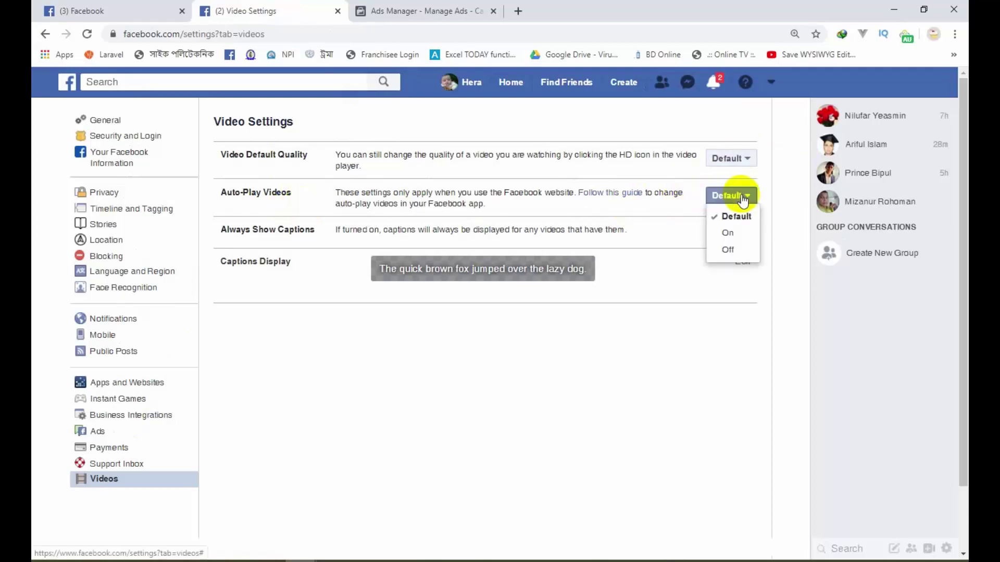
click(729, 250)
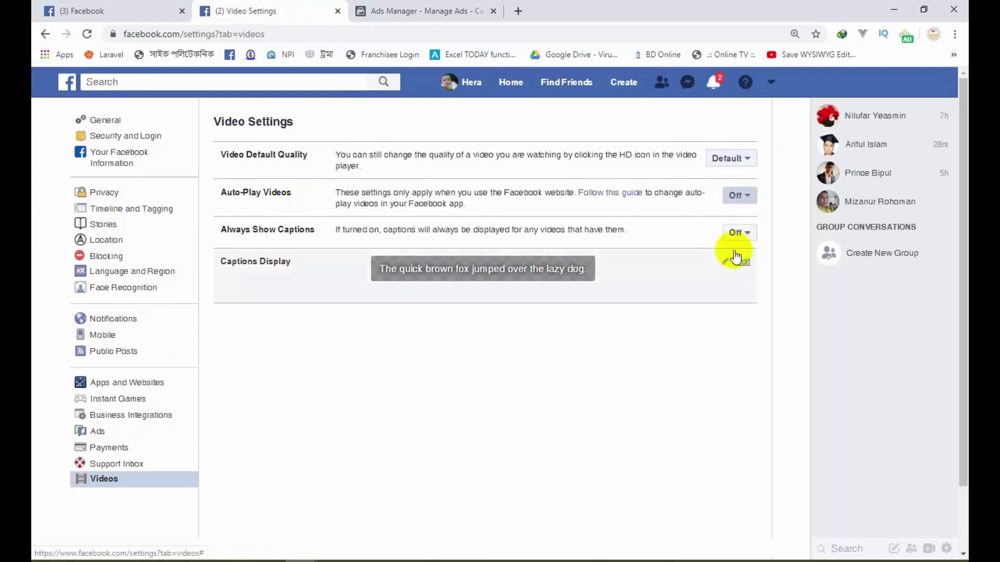